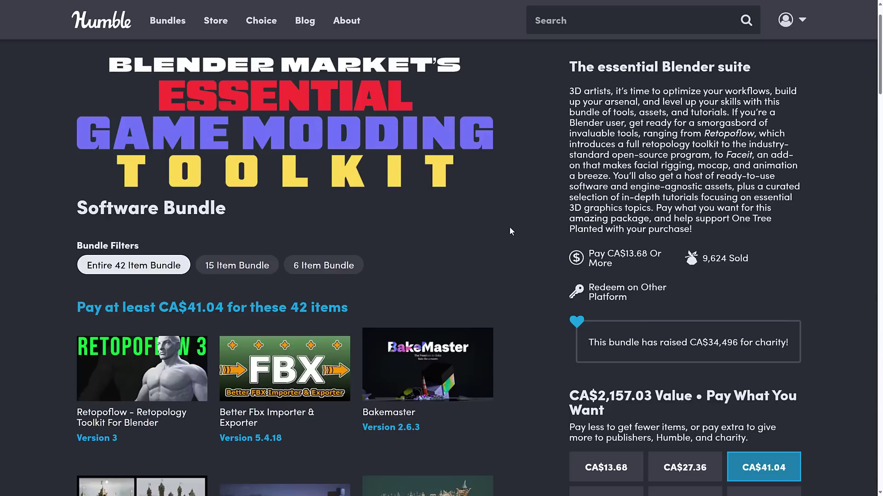
Step: Preview the 6 Item Bundle tier and scroll through its listed items
scroll(460, 221, "down", 2)
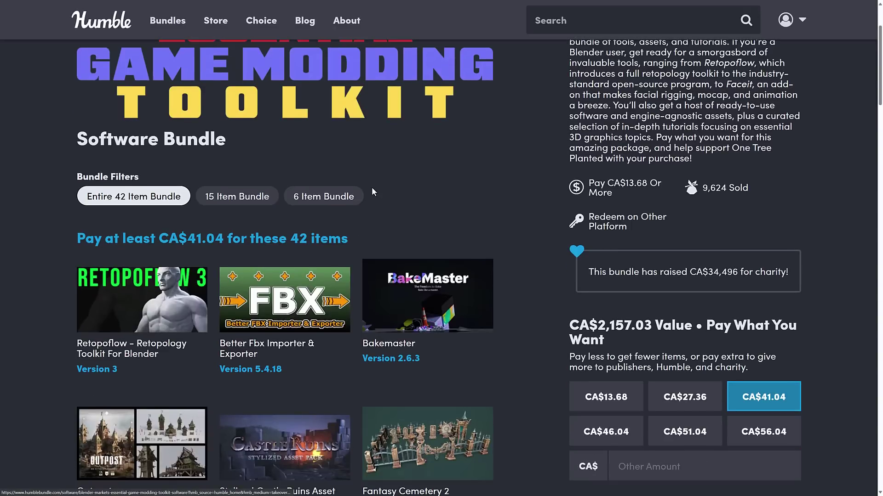
left_click(322, 196)
scroll(531, 223, "down", 3)
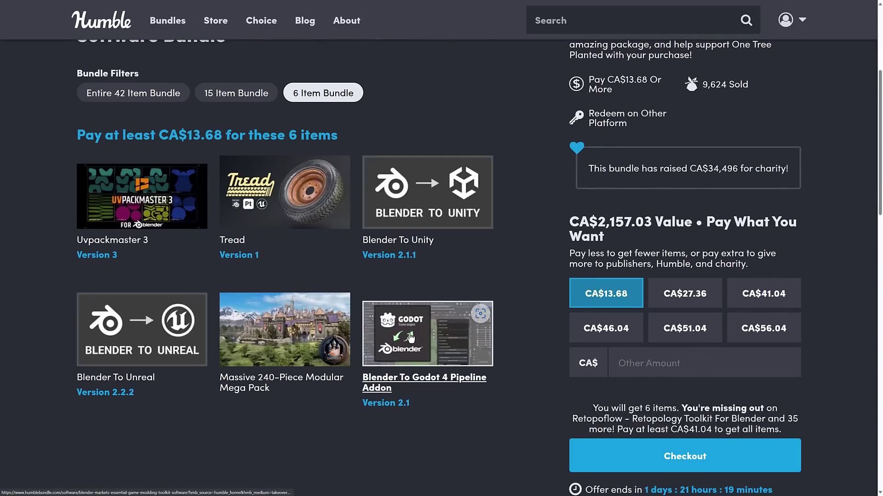
scroll(530, 313, "up", 1)
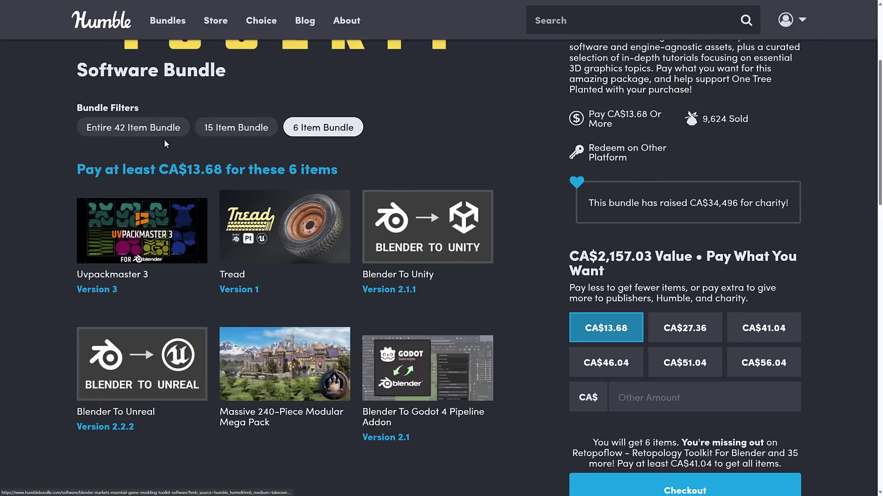
scroll(556, 275, "down", 1)
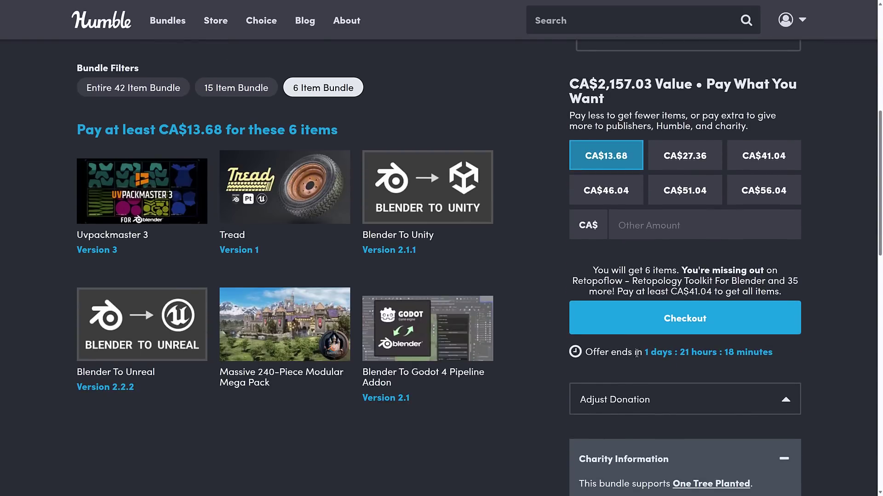
scroll(529, 314, "up", 2)
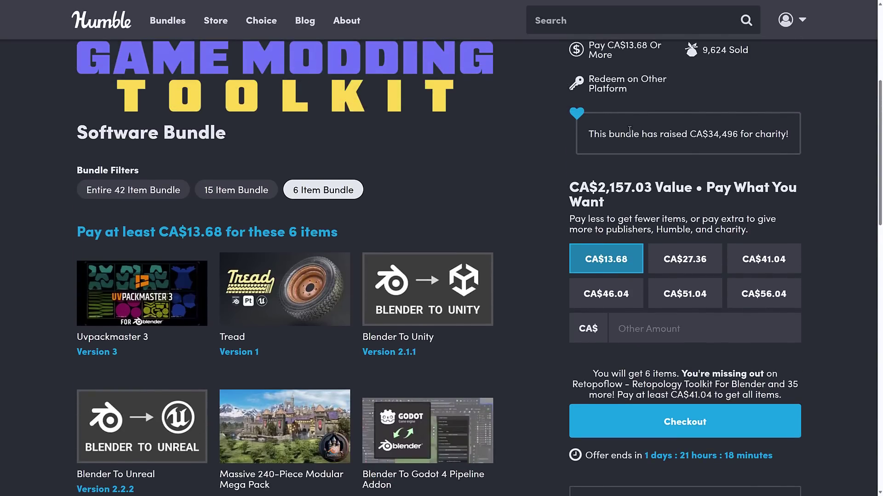
Step: Return to the full 42-item bundle and scroll down through its contents
left_click(133, 190)
scroll(473, 225, "up", 3)
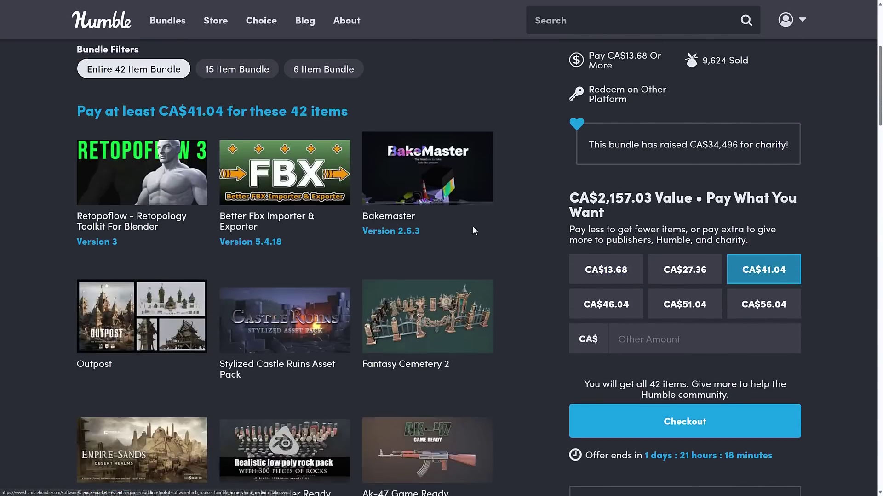
scroll(521, 233, "up", 2)
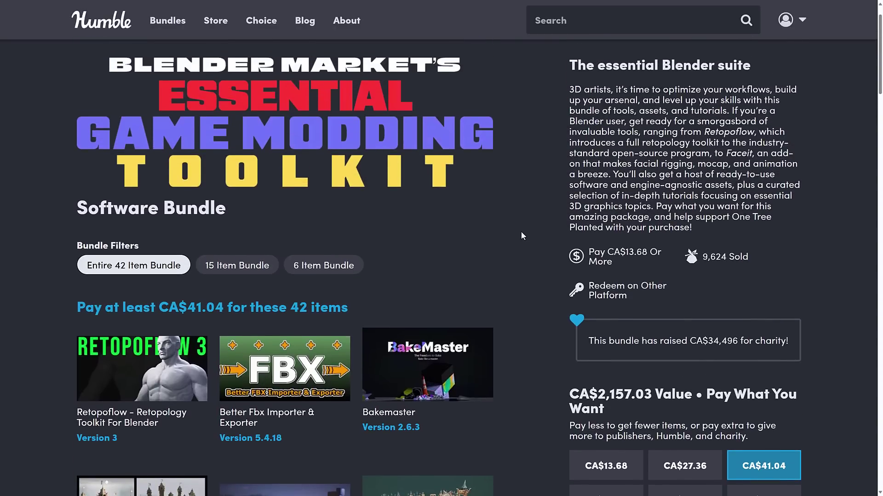
scroll(520, 232, "down", 3)
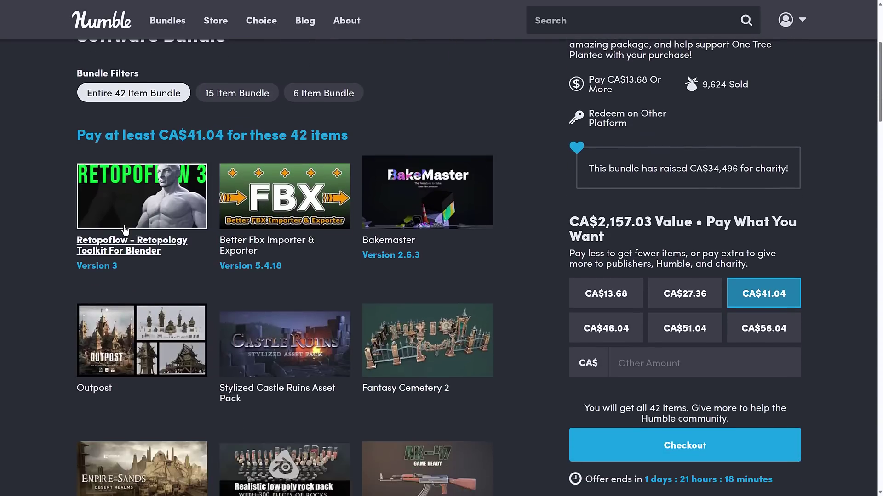
scroll(274, 207, "down", 6)
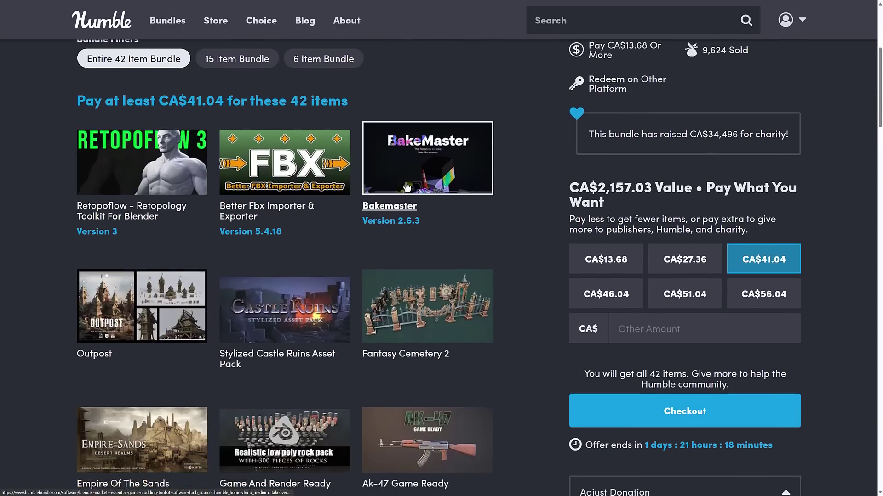
scroll(366, 252, "down", 6)
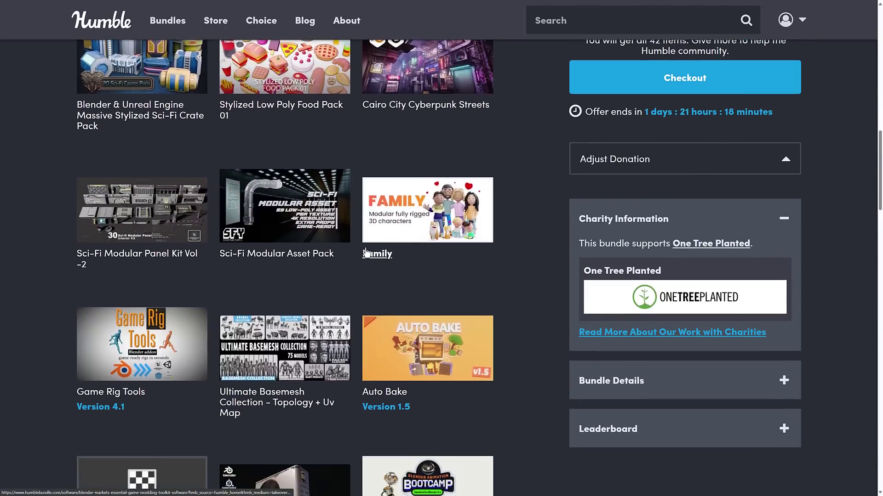
scroll(151, 253, "down", 6)
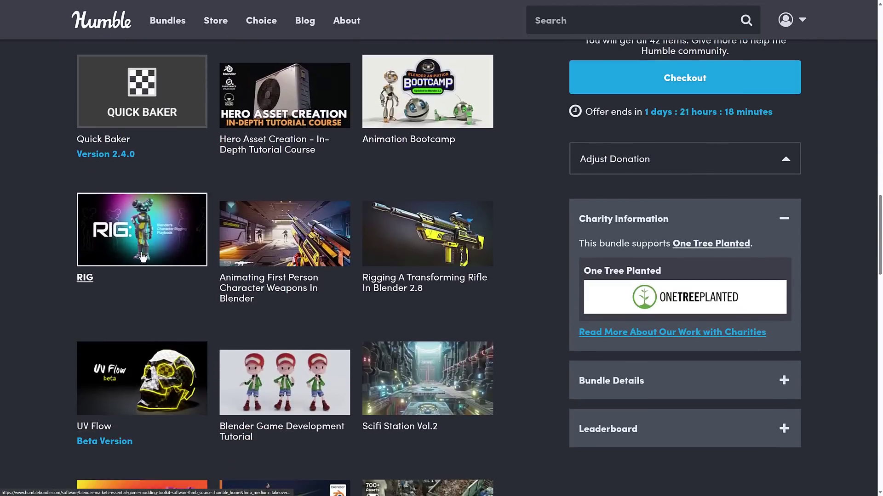
scroll(216, 243, "down", 7)
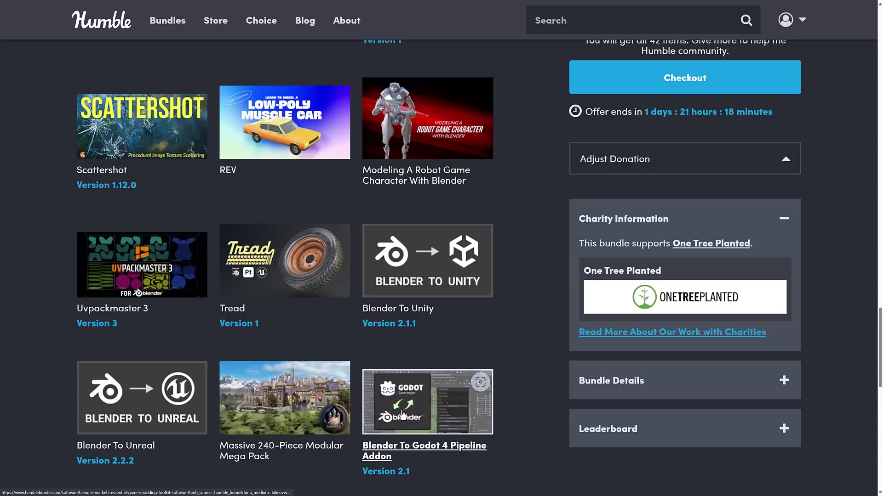
Step: Scroll back to the top and filter the bundle to the six-item CA$13.68 tier
scroll(531, 319, "up", 8)
scroll(532, 316, "up", 14)
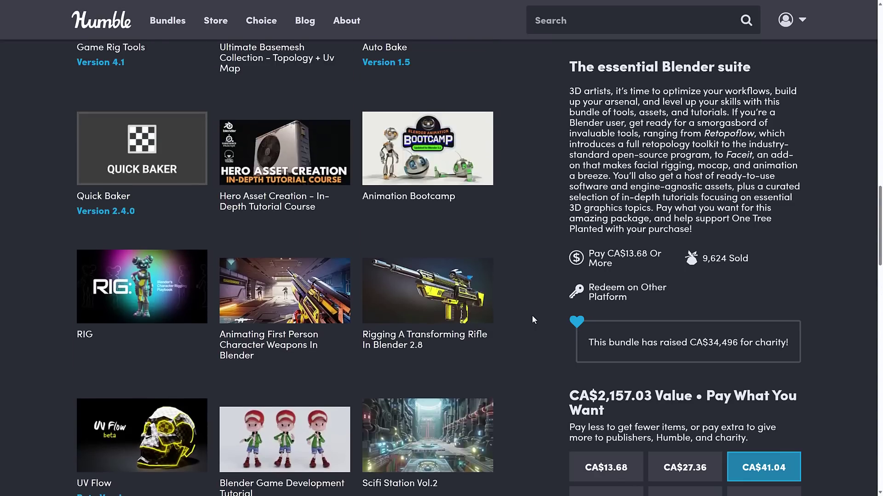
scroll(531, 316, "up", 15)
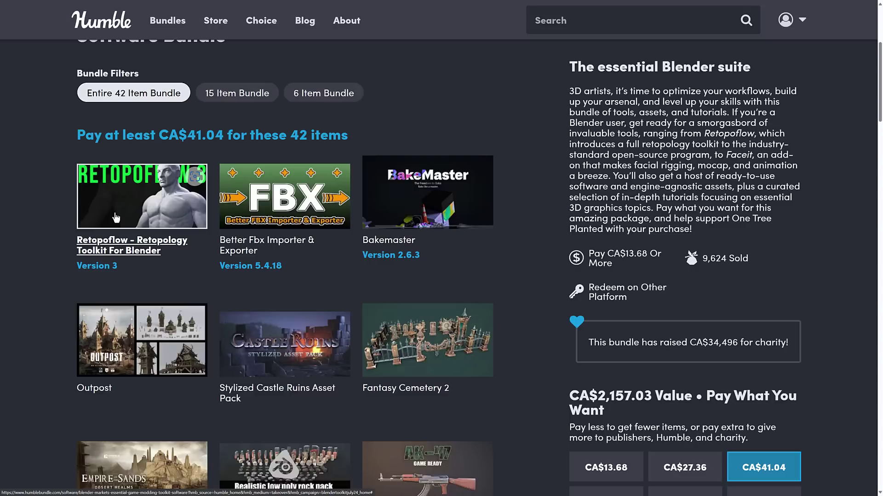
left_click(345, 92)
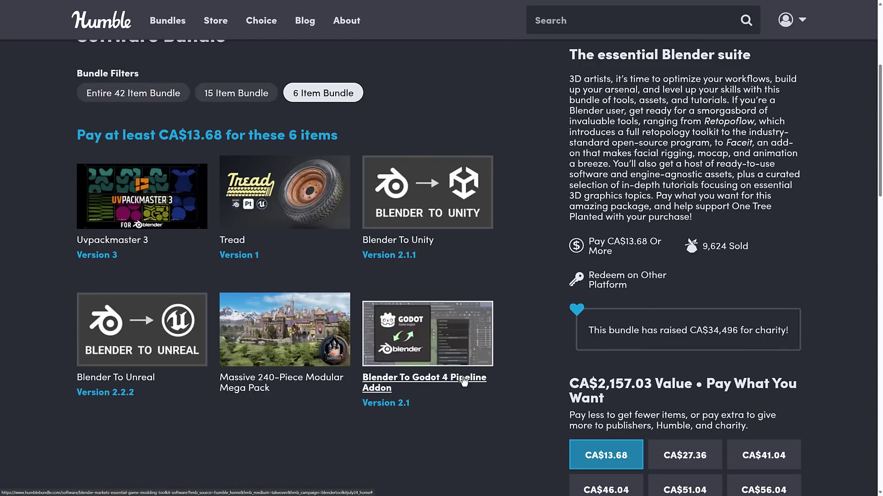
Step: Switch to Blender and delete the default cube
key("alt+Tab")
left_click(680, 193)
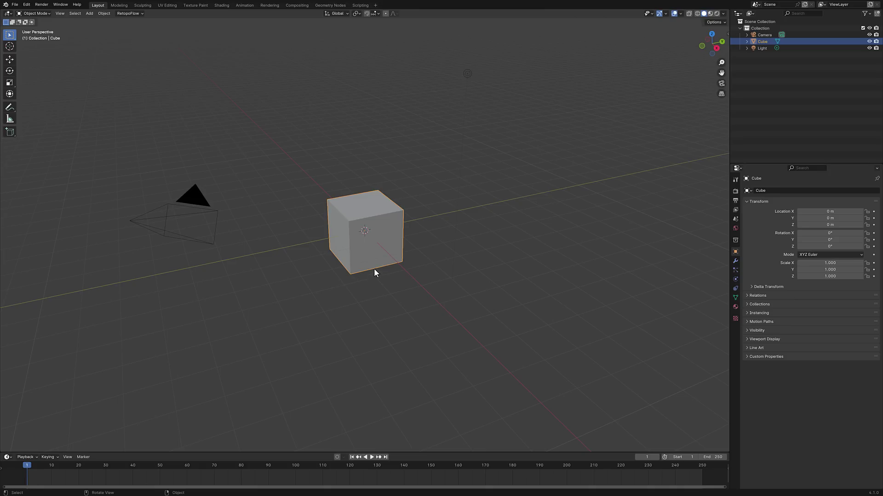
key("x")
left_click(385, 228)
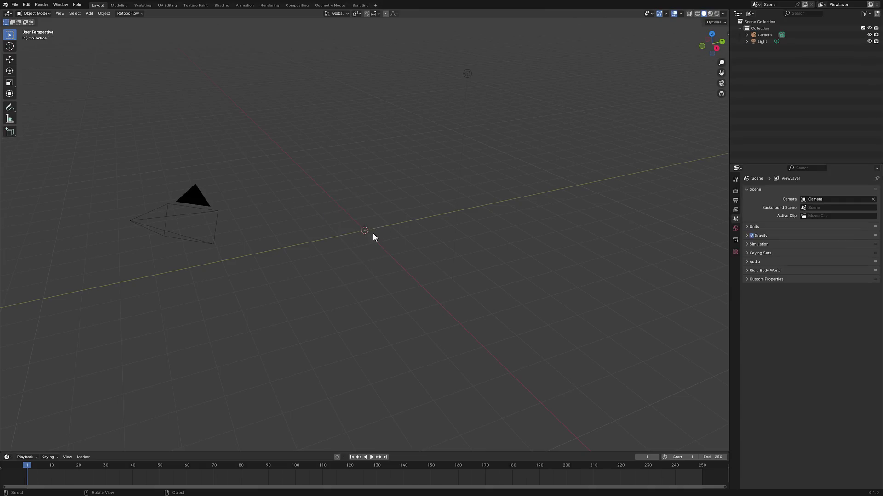
Step: Browse the add-on installer to the blender_to_unity download folder in Preferences, then cancel and close
left_click(28, 6)
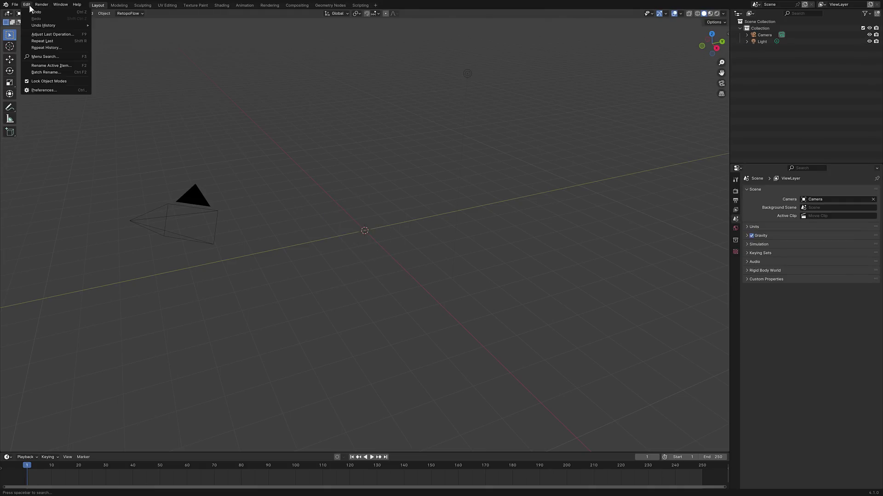
left_click(44, 90)
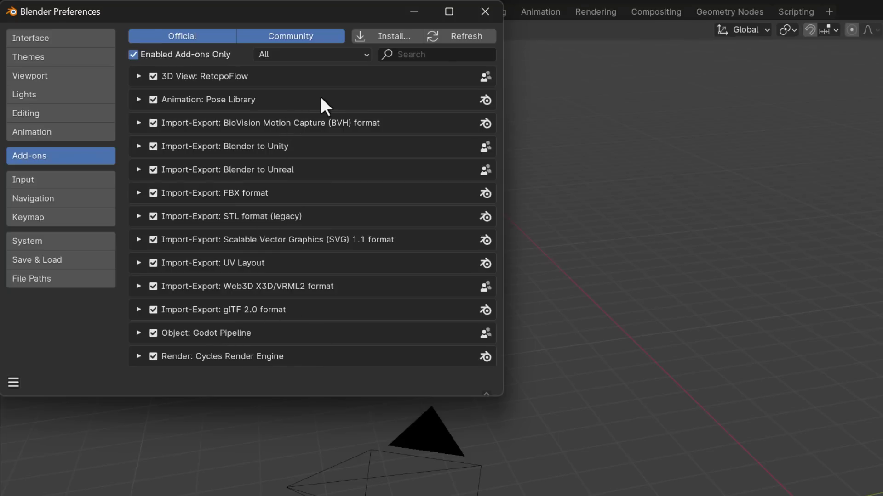
left_click(382, 35)
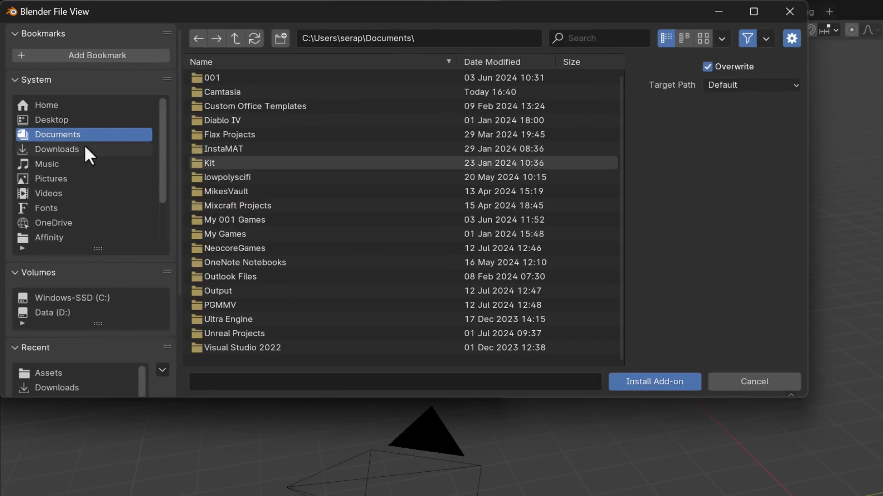
left_click(70, 150)
left_click(246, 81)
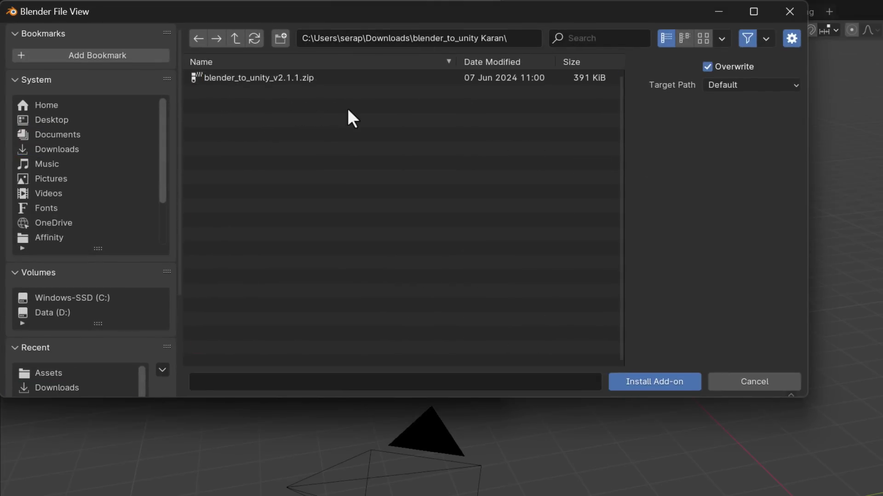
left_click(764, 389)
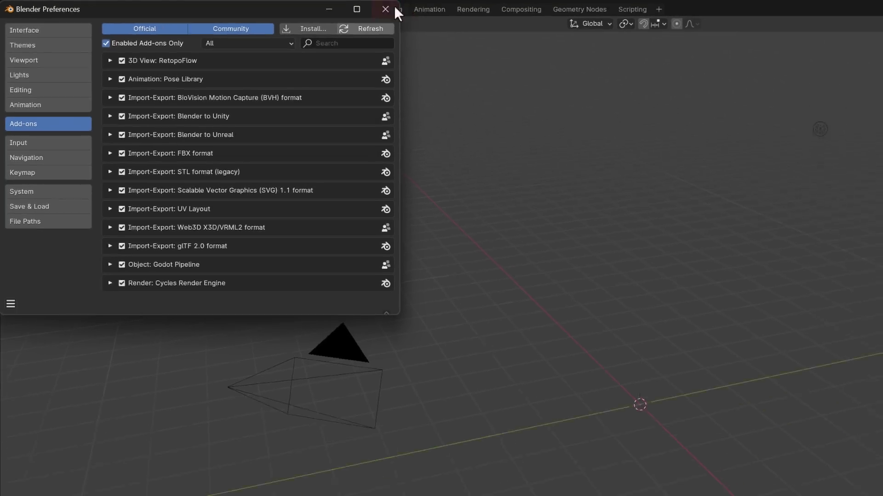
left_click(484, 11)
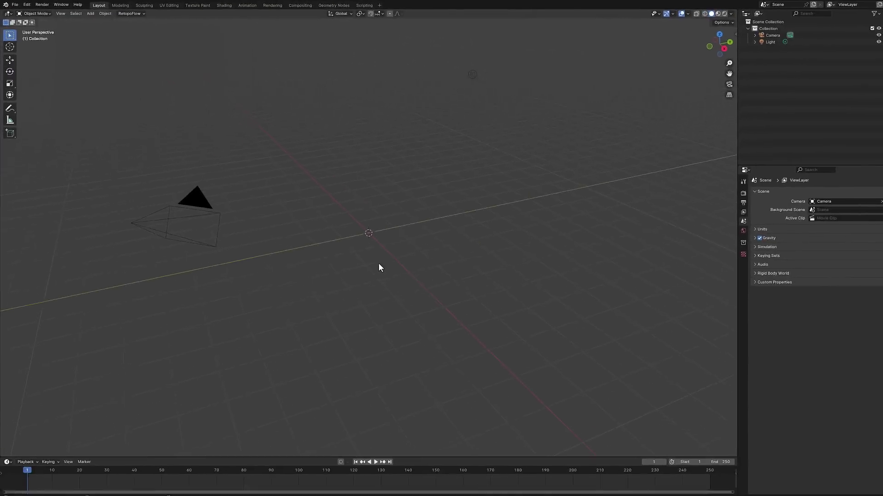
Step: Add a Suzanne monkey head mesh and orbit the view around it
left_click(15, 4)
mouse_move(22, 13)
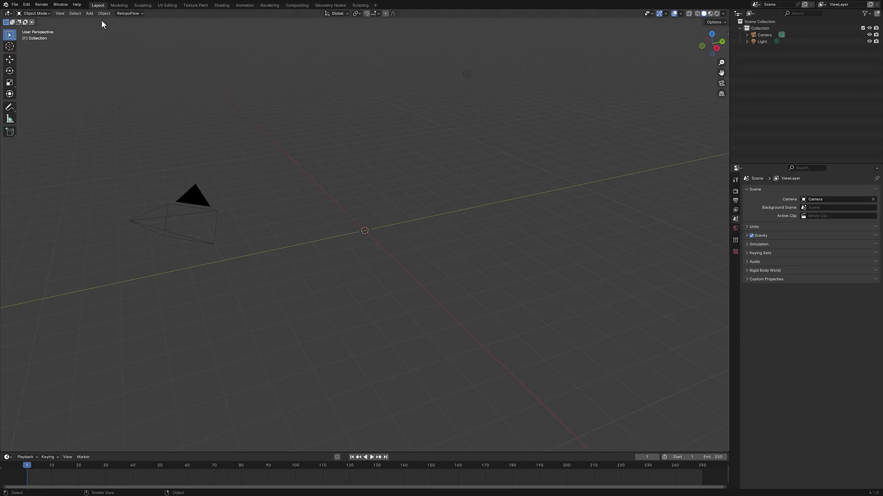
left_click(89, 12)
mouse_move(99, 20)
left_click(161, 83)
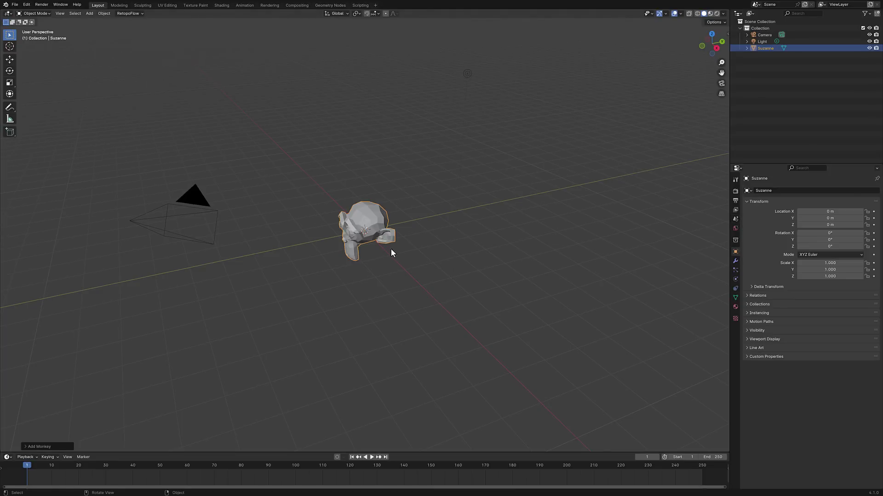
scroll(391, 249, "up", 5)
middle_click_drag(400, 248, 444, 242)
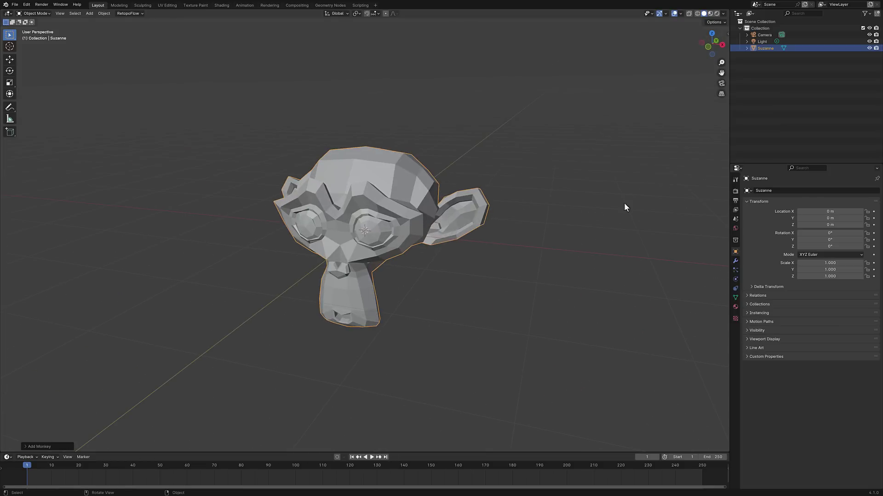
Step: Show the N sidebar and browse the Unity, Unreal and Godot Pipeline export tabs
key("n")
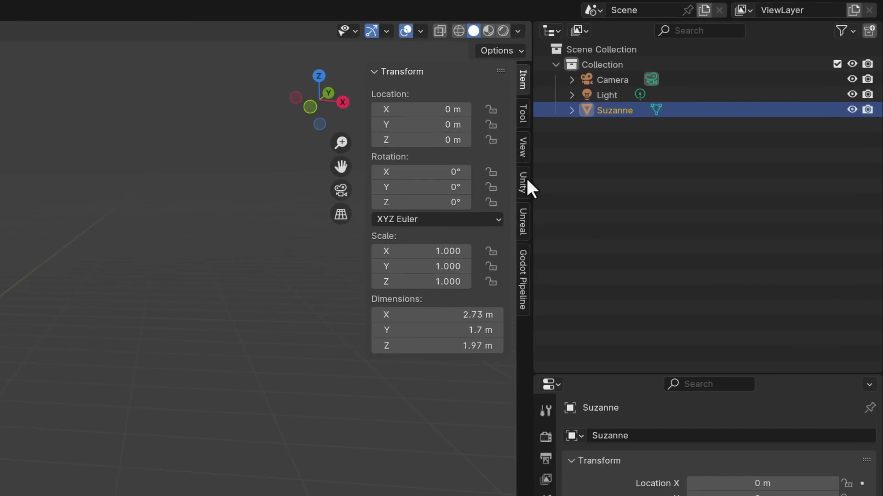
left_click(527, 179)
left_click(525, 220)
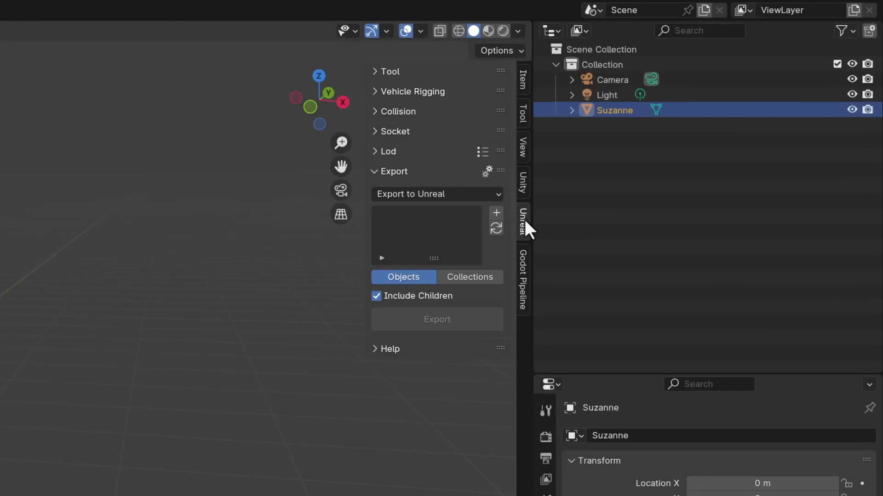
left_click(525, 261)
left_click(524, 217)
Step: Compare the Unity and Unreal tabs, settle on Unreal, and peek at Vehicle Rigging settings
left_click(526, 183)
left_click(523, 211)
left_click(521, 185)
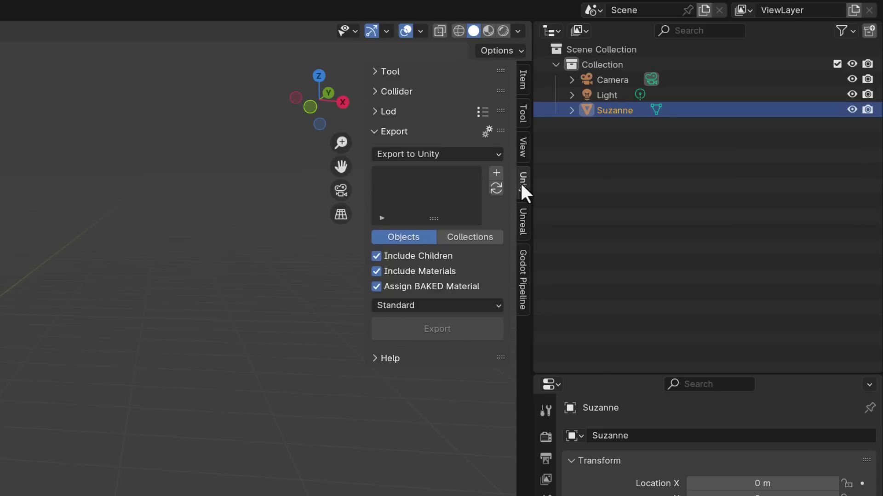
left_click(522, 216)
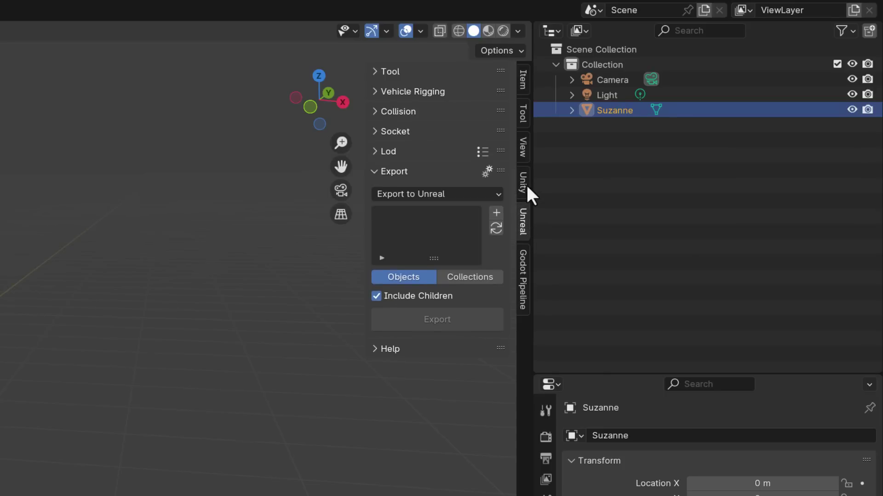
left_click(526, 183)
left_click(523, 218)
left_click(432, 91)
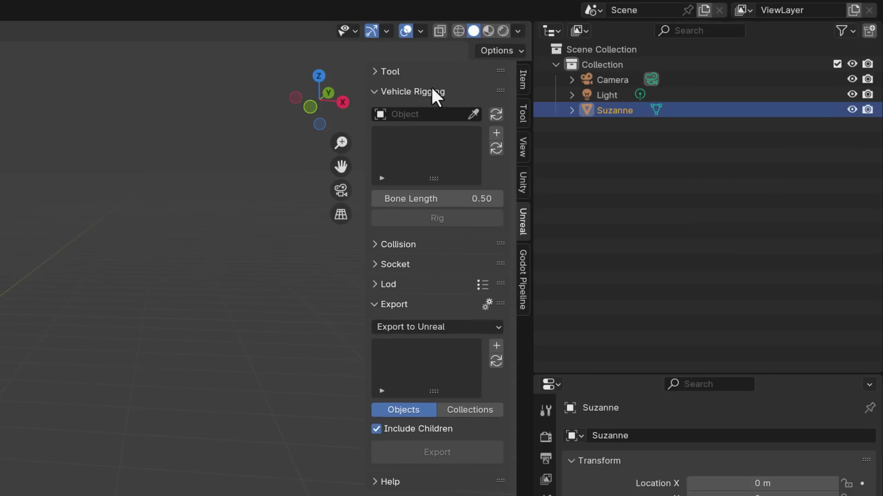
left_click(431, 91)
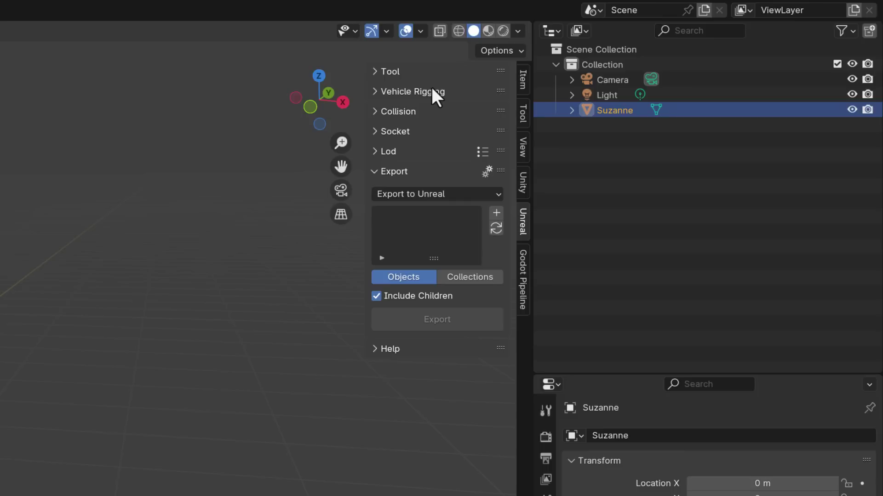
Step: Try adding a mesh socket to Suzanne, undo it, and collapse the Socket settings
left_click(398, 131)
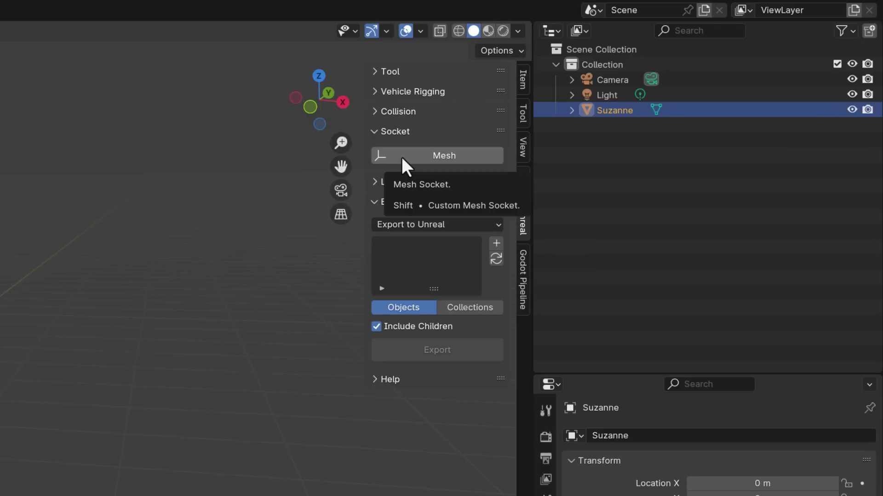
left_click(397, 153)
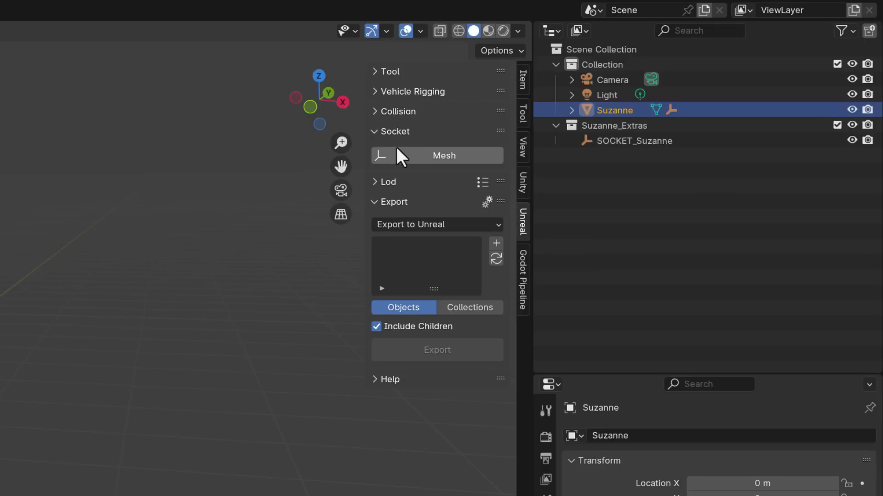
left_click(664, 140)
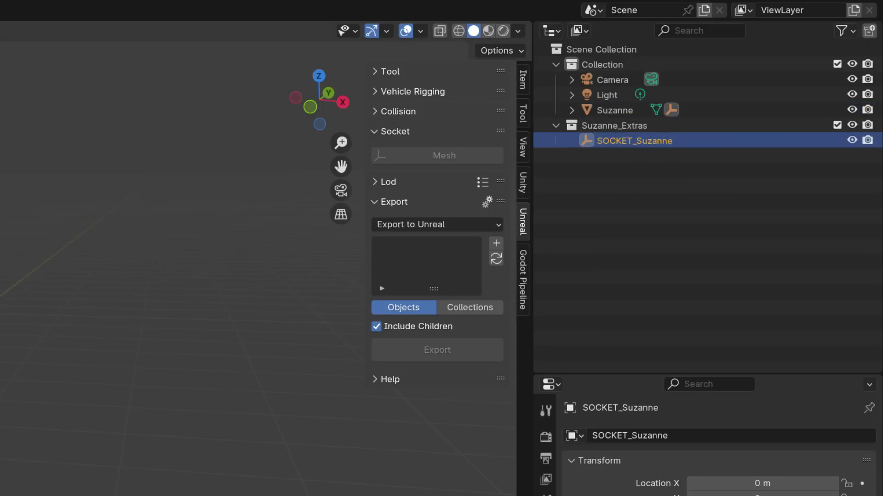
key("ctrl+z")
key("ctrl+z")
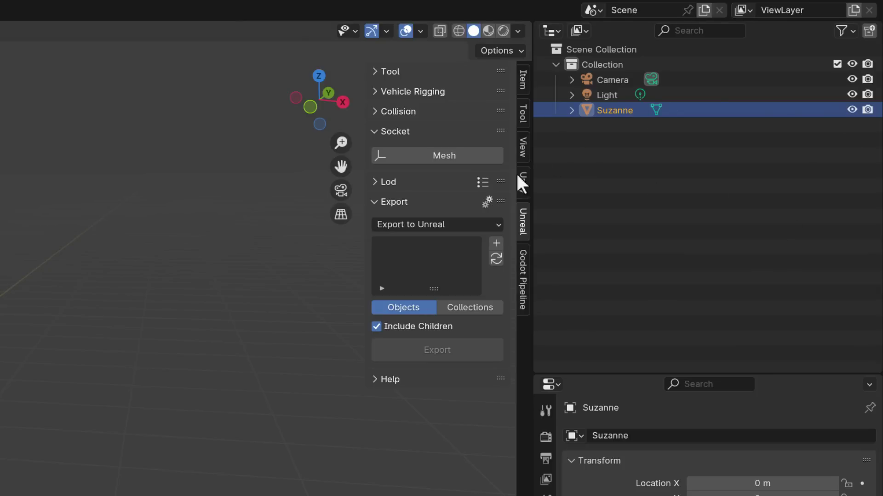
left_click(373, 131)
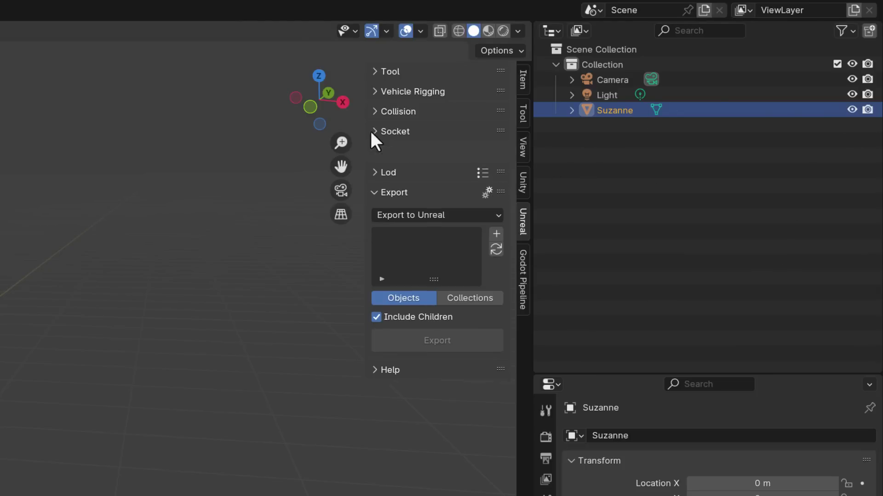
Step: In the Unity tab, leave the Shader Type as Standard and clear the selection
left_click(528, 181)
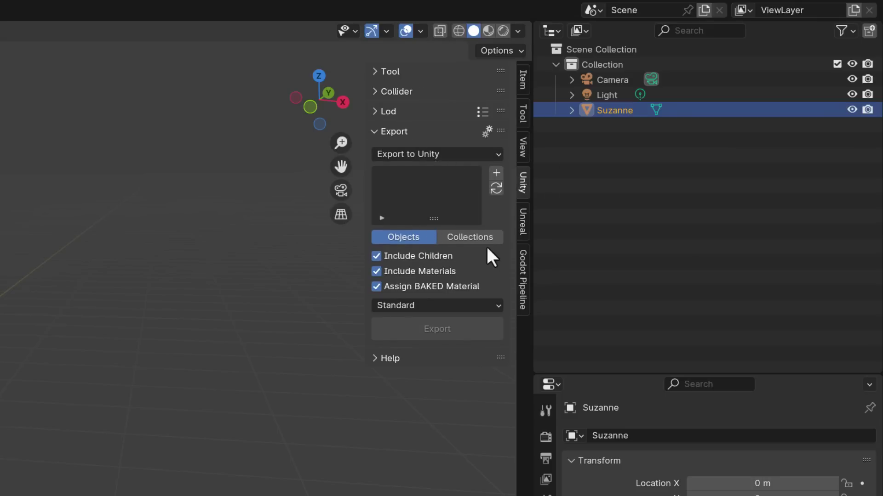
left_click(402, 306)
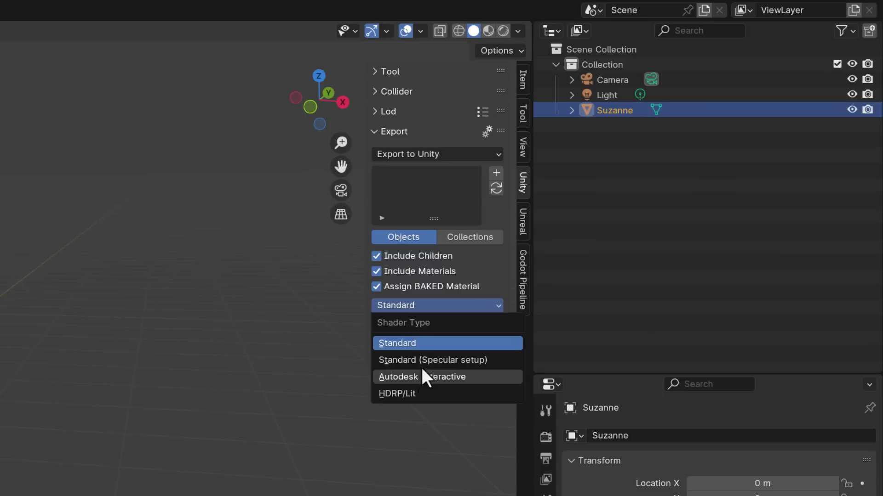
left_click(424, 349)
left_click(573, 311)
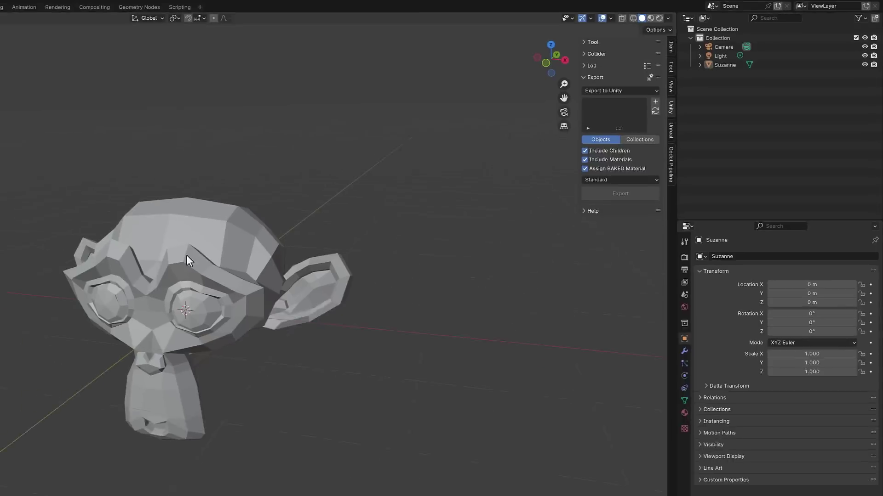
Step: Try a box collider on Suzanne, undo it, reselect Suzanne and open the Convex collider settings
left_click(366, 193)
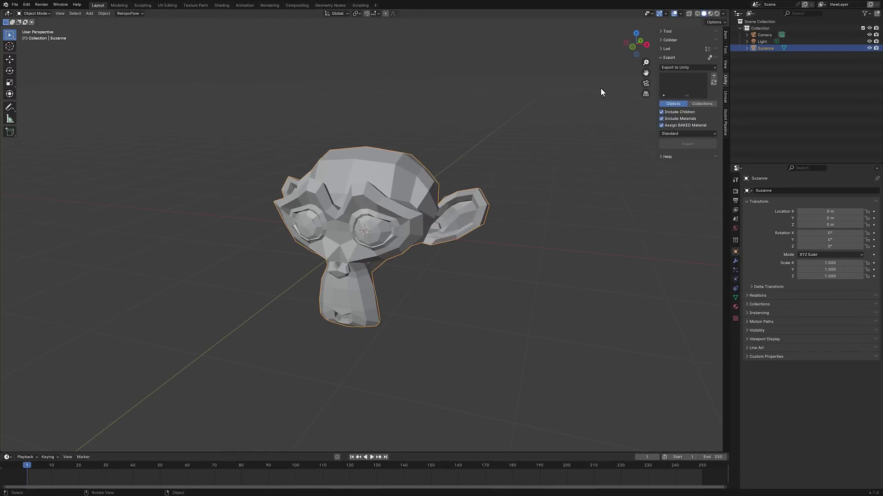
left_click(668, 41)
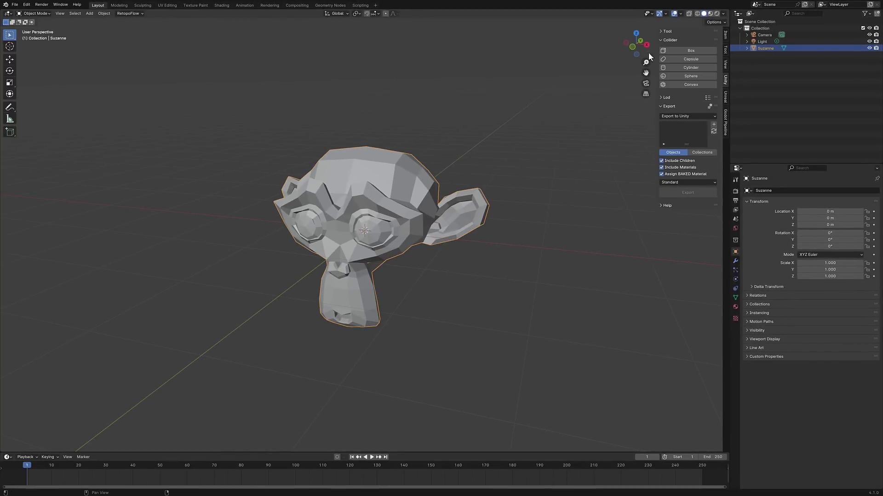
left_click(693, 54)
middle_click_drag(467, 269, 495, 260)
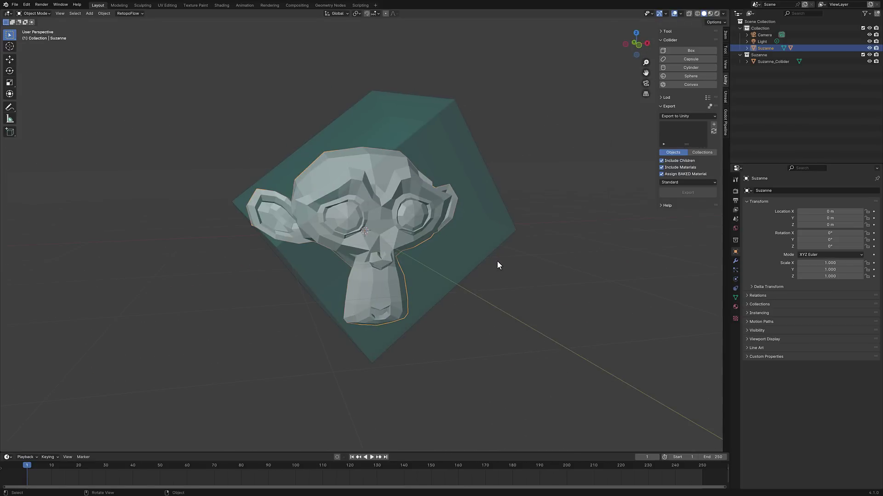
key("ctrl+z")
left_click(405, 202)
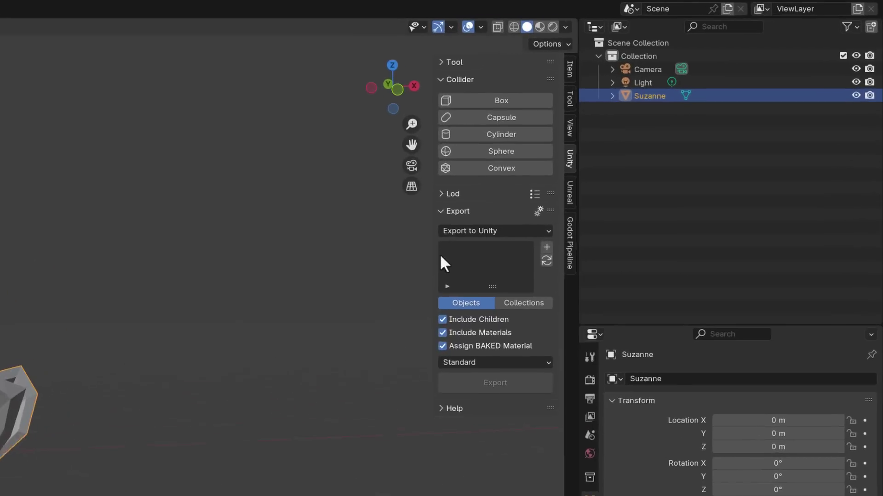
left_click(481, 174)
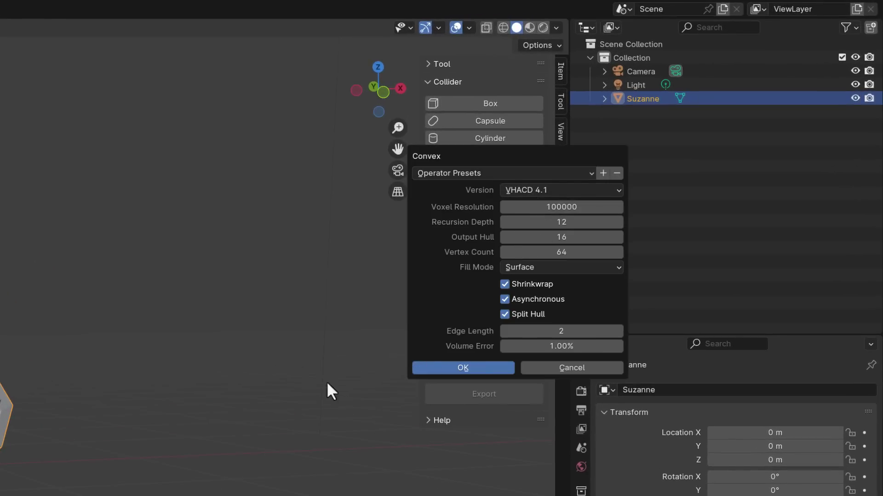
Step: Accept the VHACD settings to generate sixteen green convex hull colliders and orbit to inspect them
left_click(464, 367)
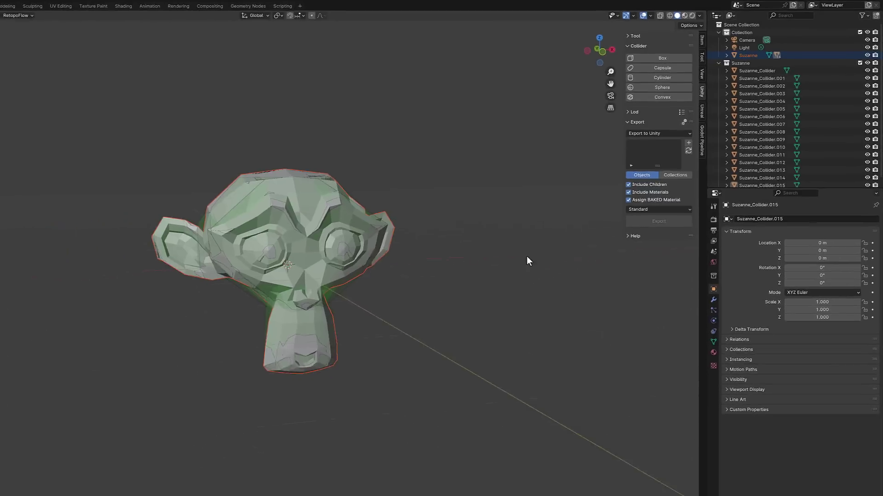
mouse_move(468, 247)
middle_mouse_down()
mouse_move(413, 248)
mouse_move(436, 236)
mouse_move(469, 239)
middle_mouse_up()
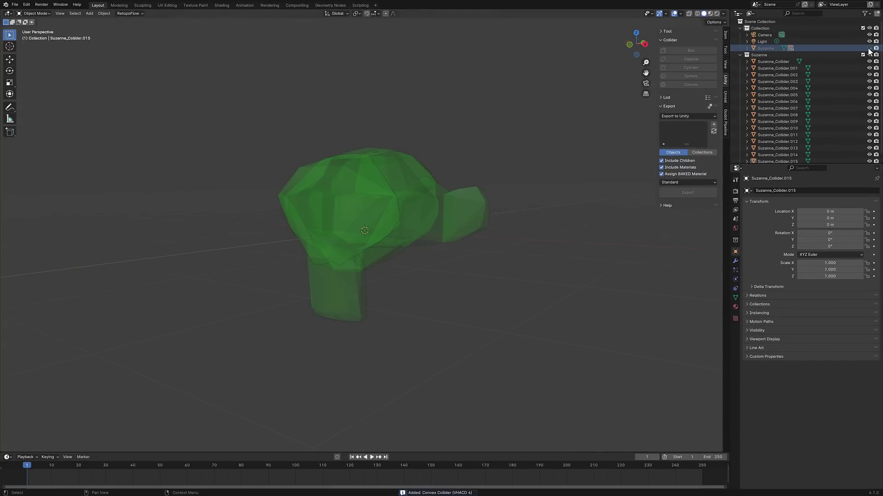
middle_click_drag(558, 223, 578, 224)
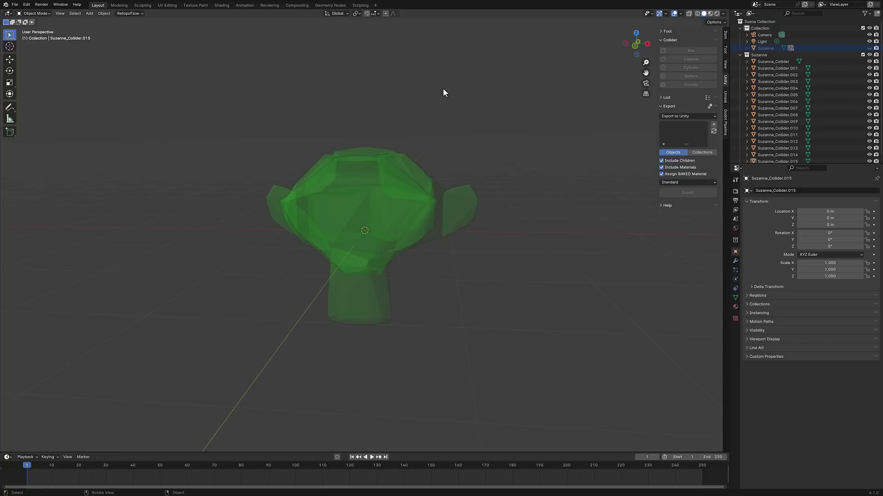
middle_click_drag(464, 241, 527, 169)
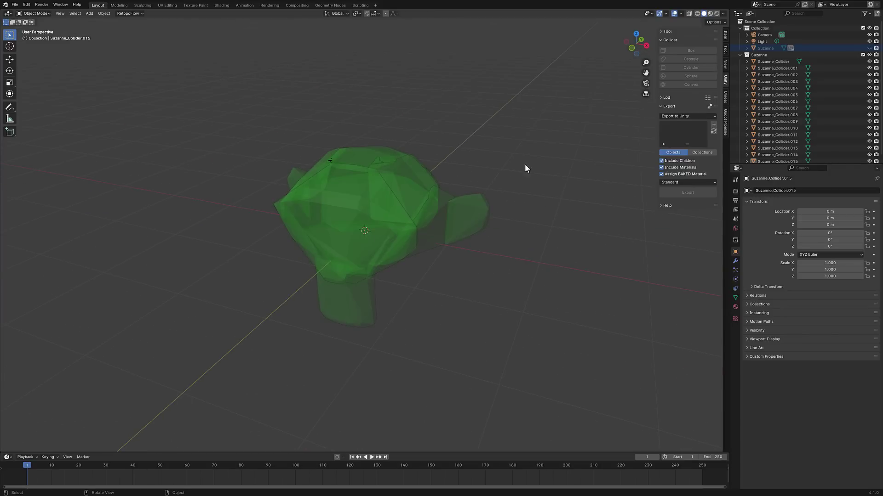
Step: Start a new General scene without saving and delete the default cube
left_click(16, 5)
mouse_move(28, 12)
left_click(98, 12)
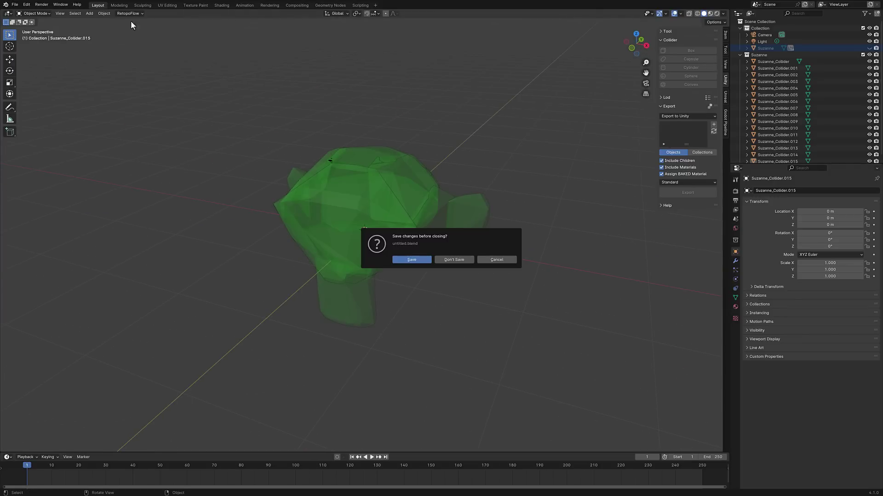
left_click(460, 259)
key("c")
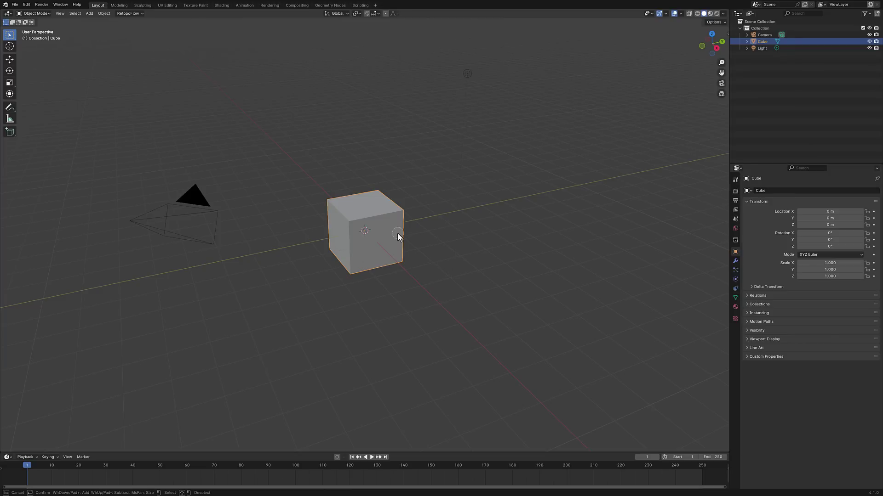
key("Escape")
key("x")
left_click(390, 230)
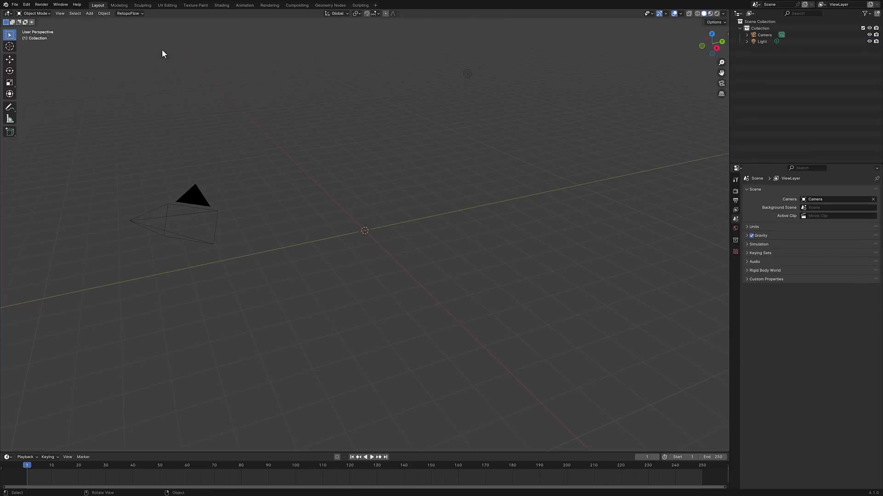
Step: Add a monkey mesh and give it a box collider from the Unity sidebar tab
left_click(89, 13)
mouse_move(133, 21)
left_click(175, 77)
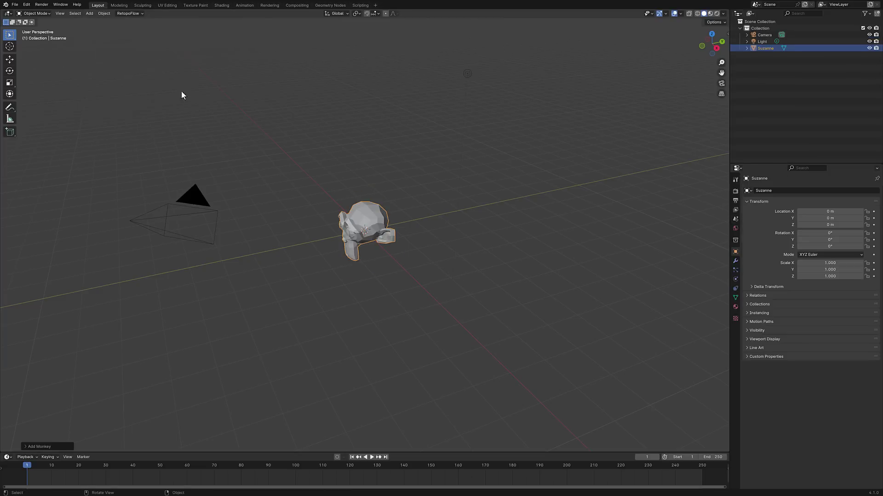
middle_click_drag(181, 95, 497, 247)
key("n")
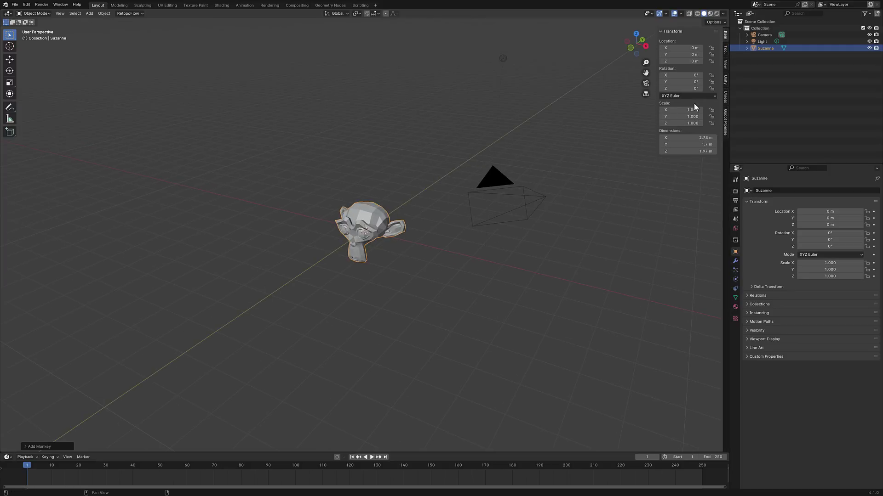
left_click(722, 84)
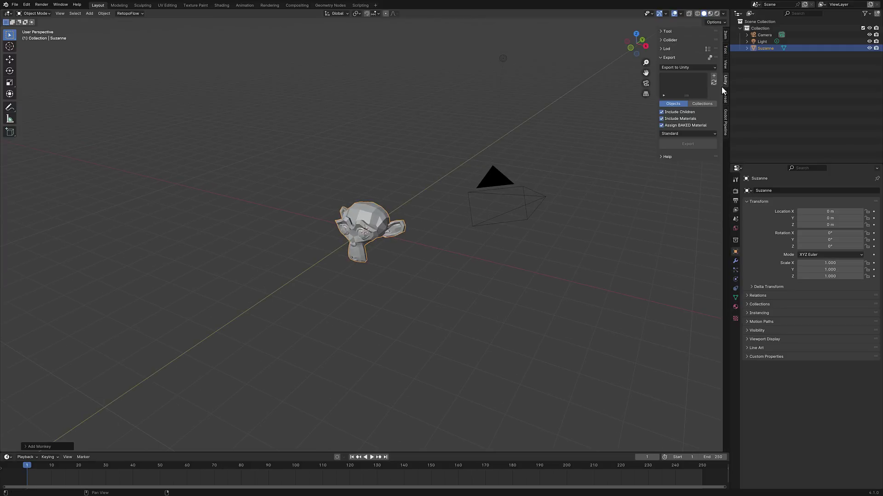
left_click(675, 40)
left_click(679, 51)
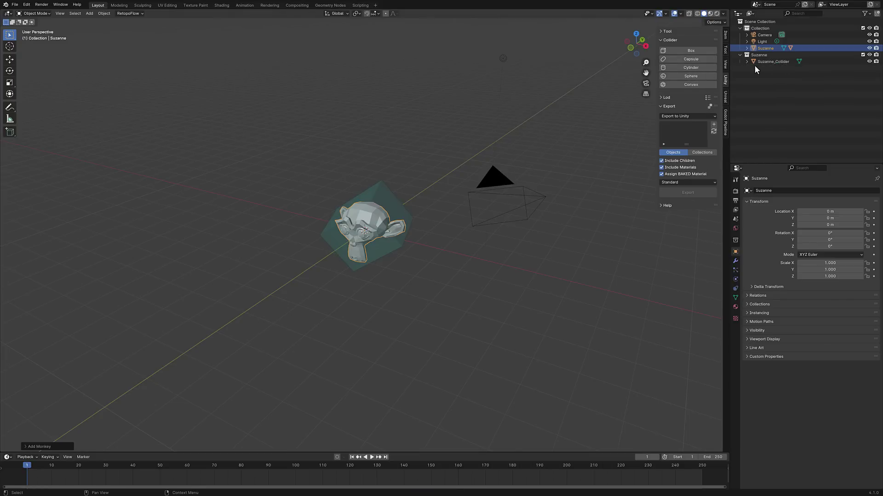
Step: Create two LOD levels for Suzanne at ratios 0.50 and 0.25
left_click(667, 98)
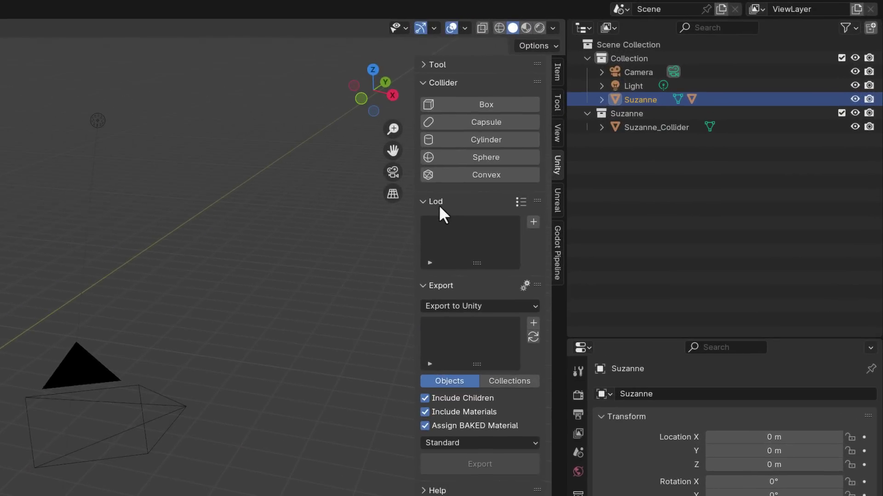
left_click(534, 222)
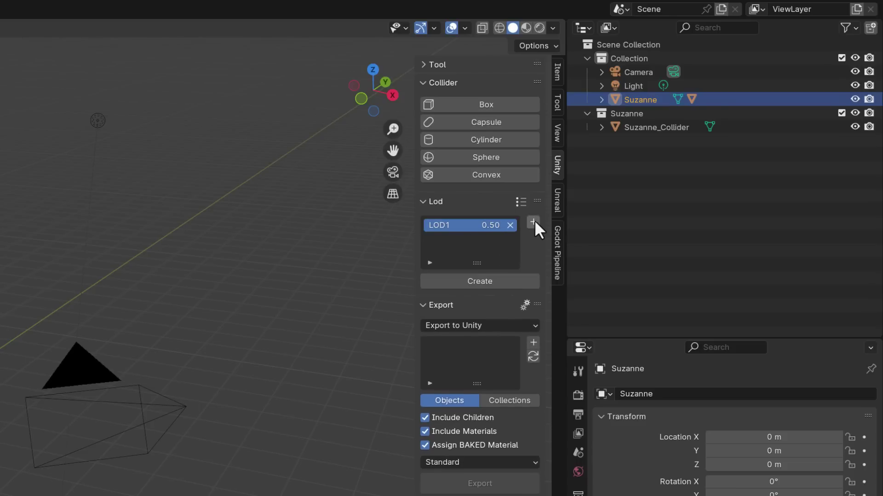
left_click(534, 221)
double_click(462, 237)
type("0.5")
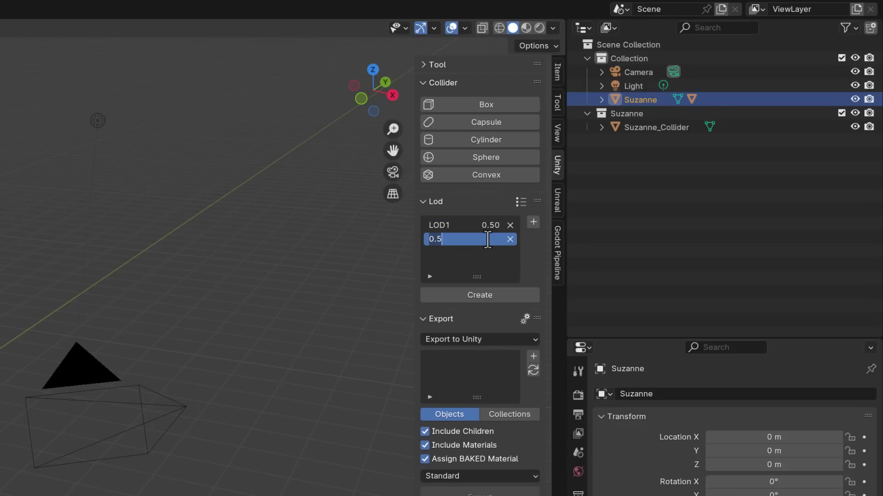
key("BackSpace")
type("25")
key("Return")
left_click(499, 300)
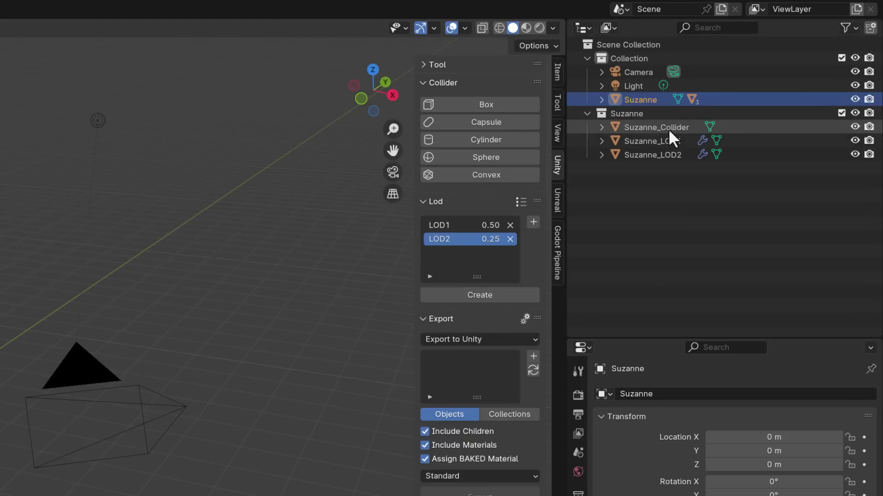
Step: Select Suzanne_LOD1 and keep its shader type as Standard
left_click(670, 140)
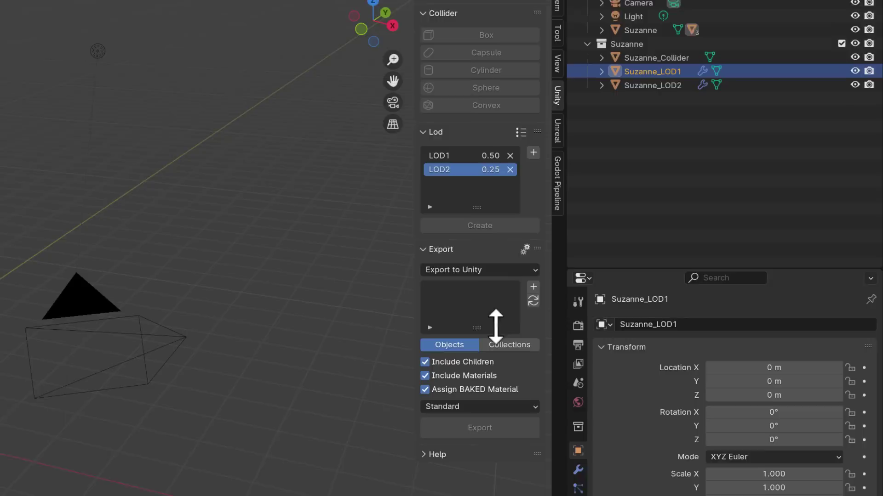
left_click(501, 379)
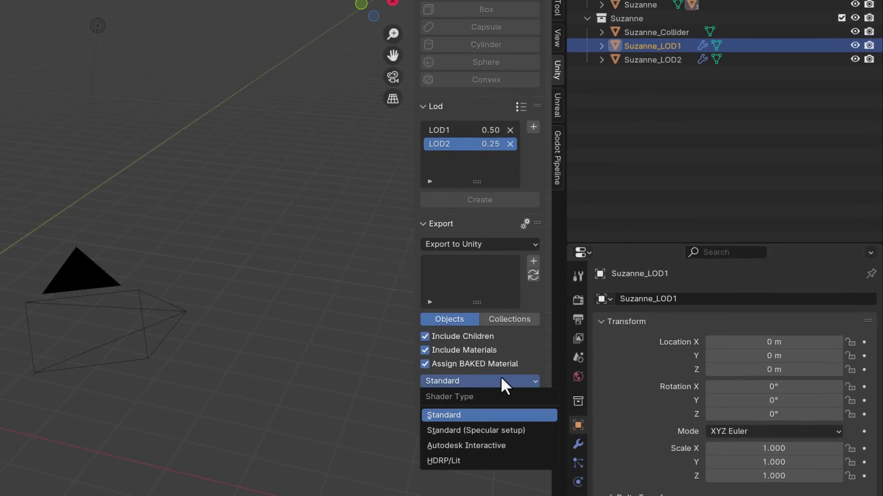
left_click(463, 415)
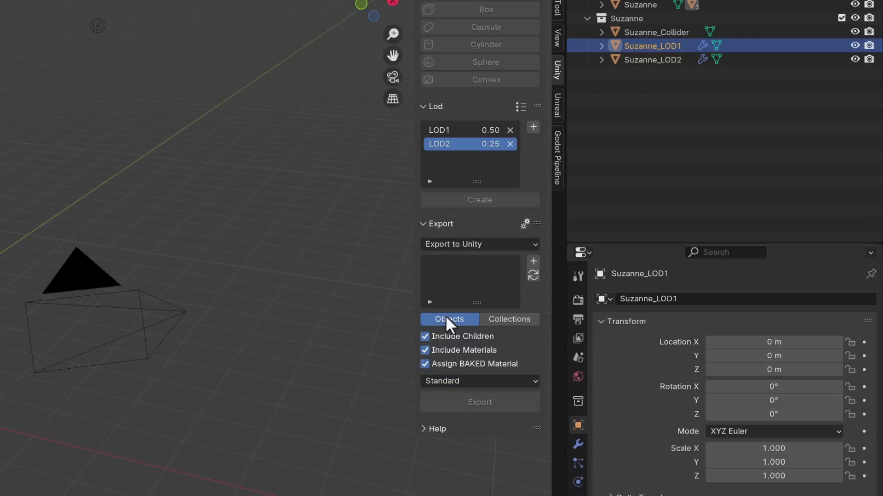
Step: Give Suzanne_LOD1 a new red-orange material, then make Suzanne the active object
left_click(696, 381)
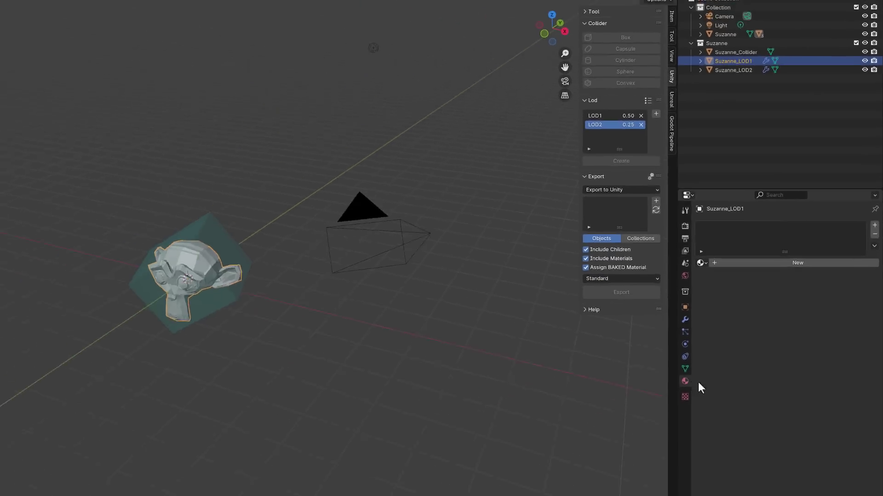
left_click(786, 218)
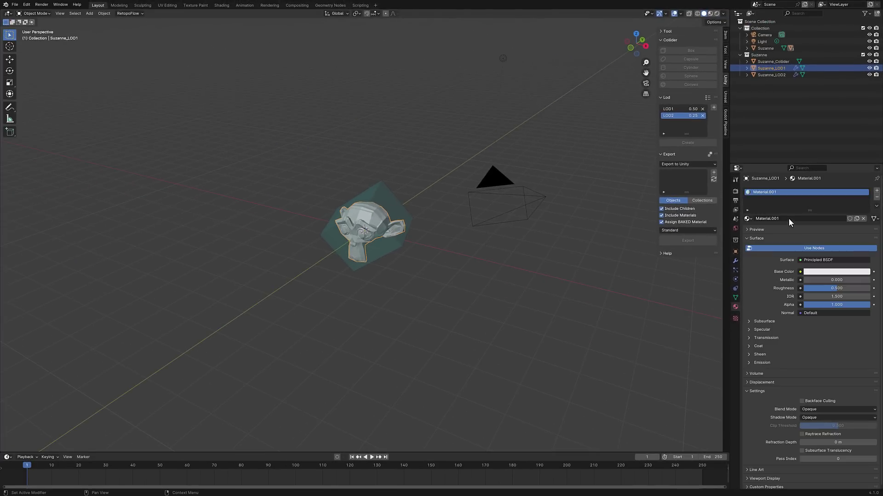
left_click(826, 268)
left_click_drag(832, 198, 853, 197)
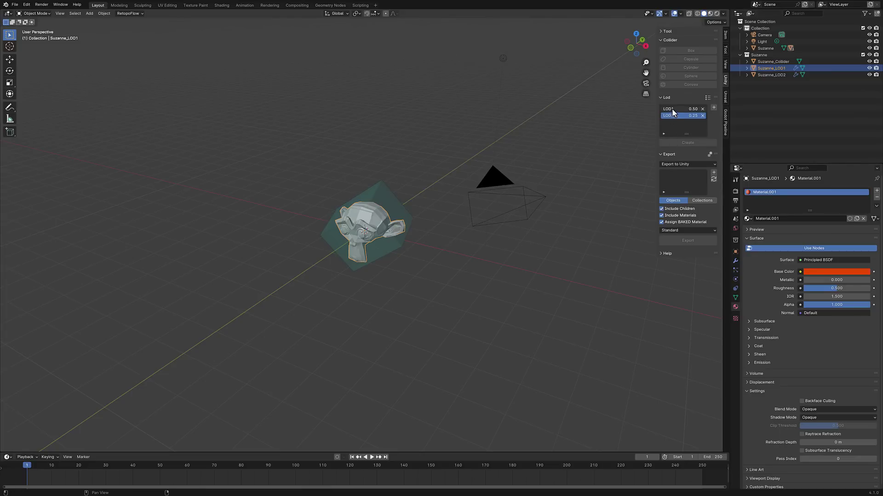
left_click(766, 49)
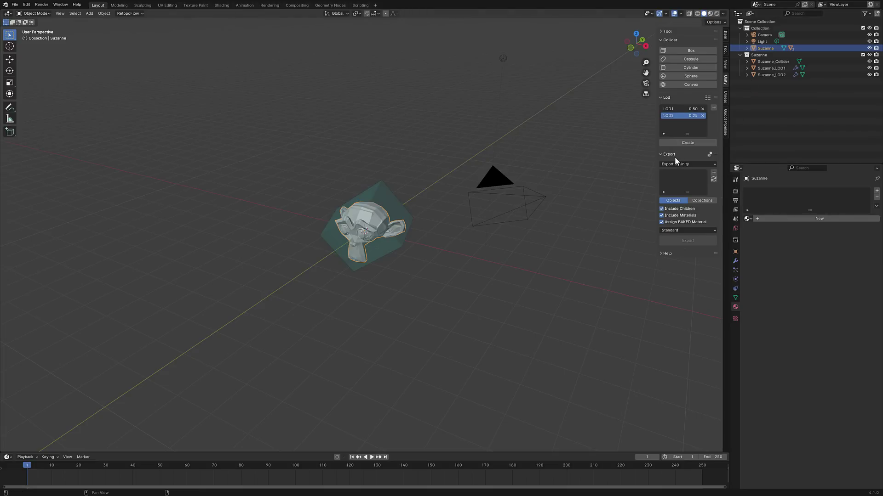
Step: Begin adding an export folder and copy the Unity project's path from File Explorer
left_click(714, 172)
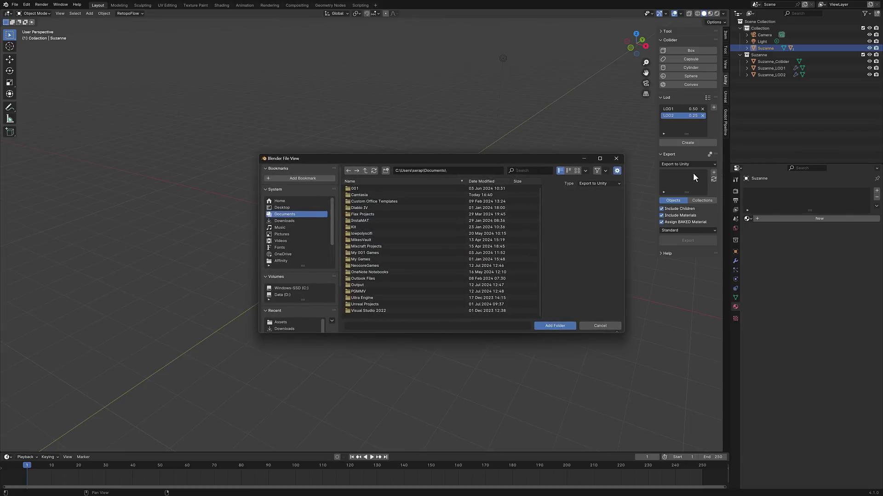
key("alt+Tab")
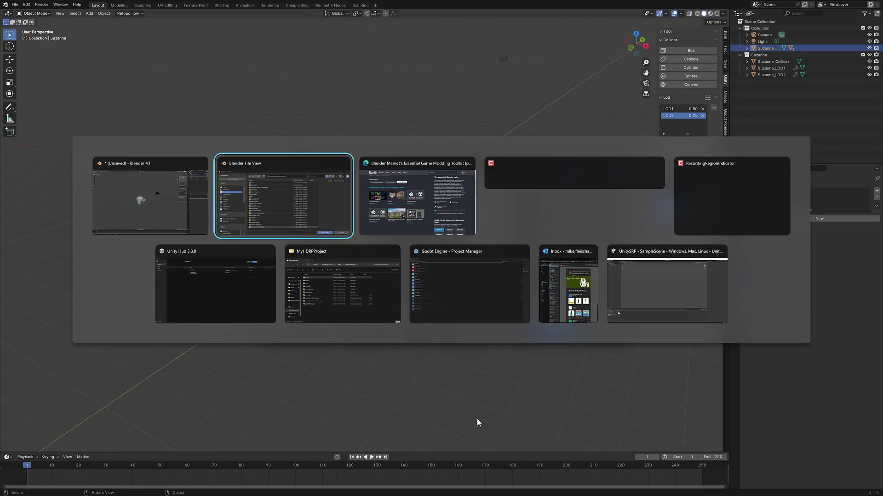
left_click(652, 296)
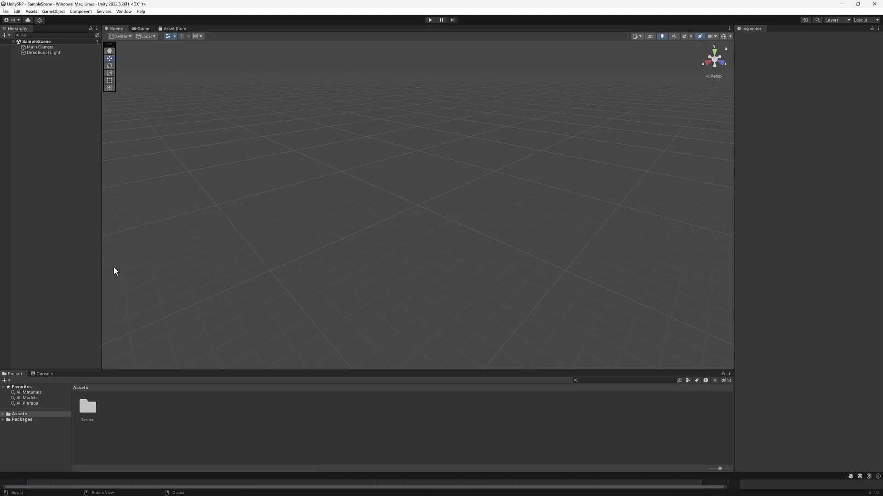
right_click(264, 431)
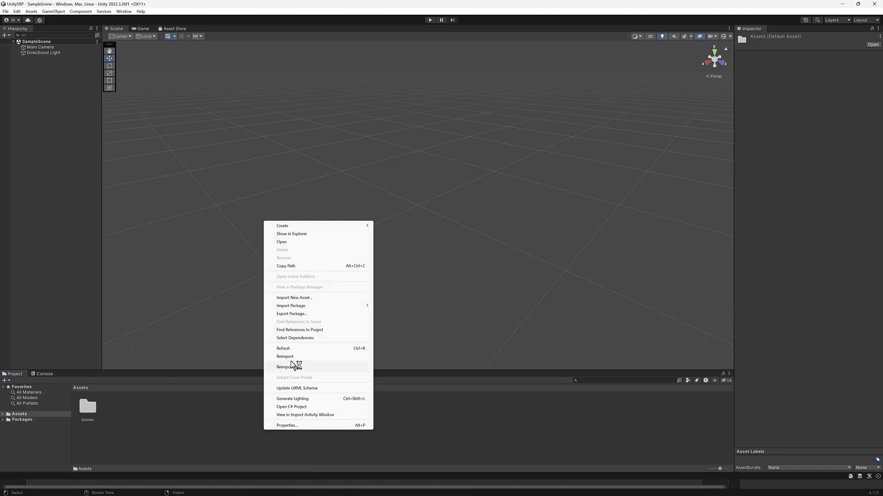
left_click(302, 234)
left_click(435, 119)
key("ctrl+c")
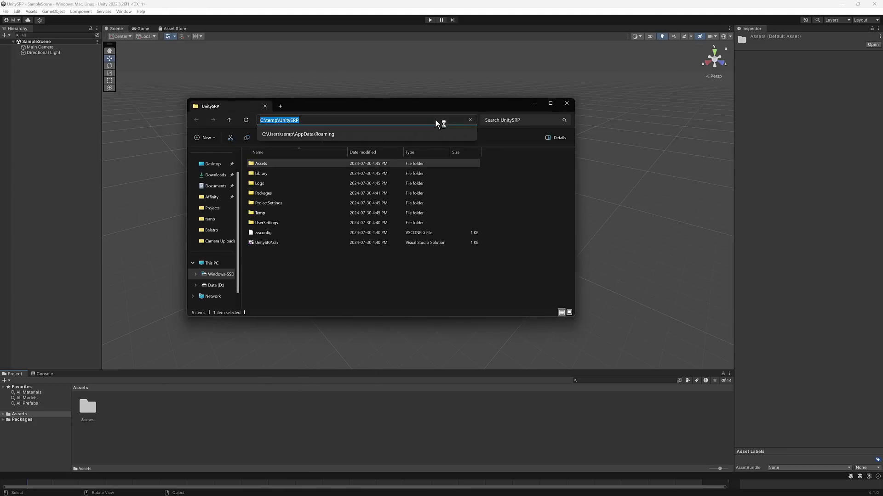
key("alt+Tab")
Step: Paste C:\temp\UnitySRP into Blender's folder picker and add its Assets folder as destination
left_click(411, 203)
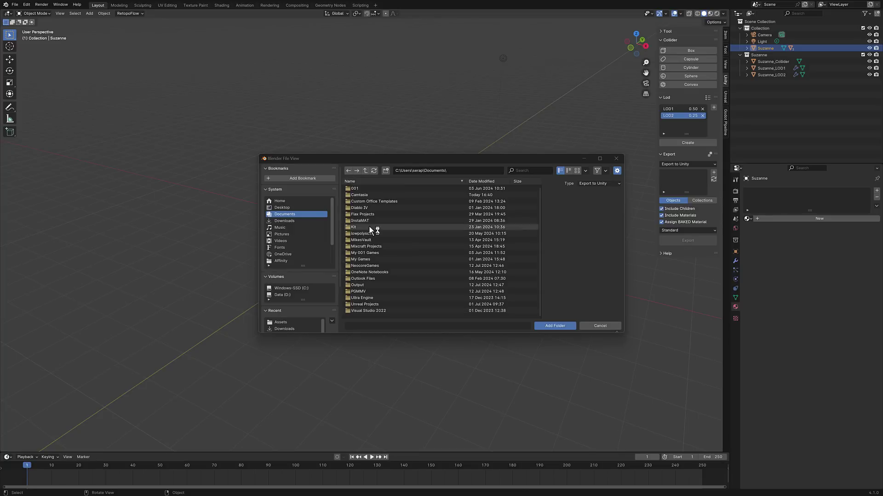
left_click(463, 170)
key("ctrl+v")
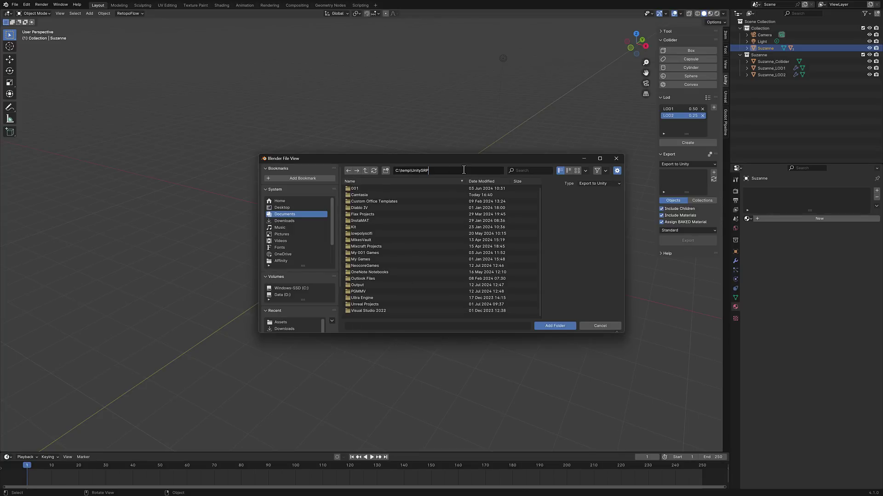
key("Return")
double_click(355, 188)
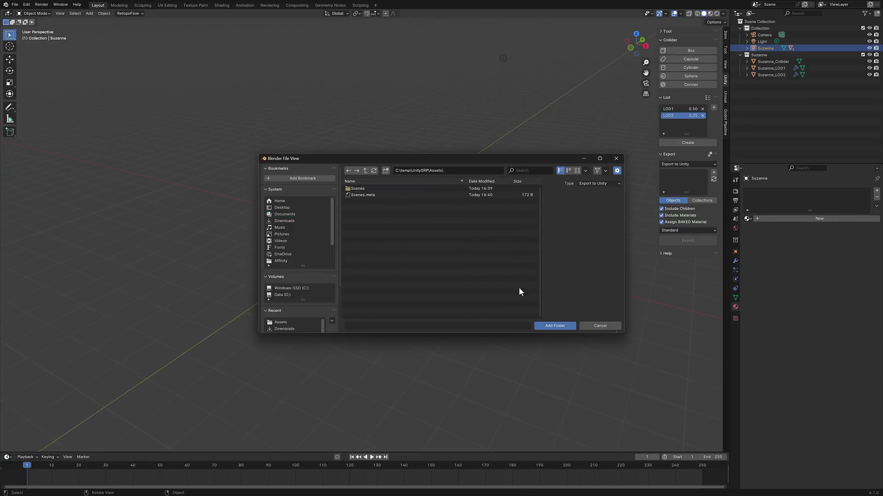
left_click(552, 326)
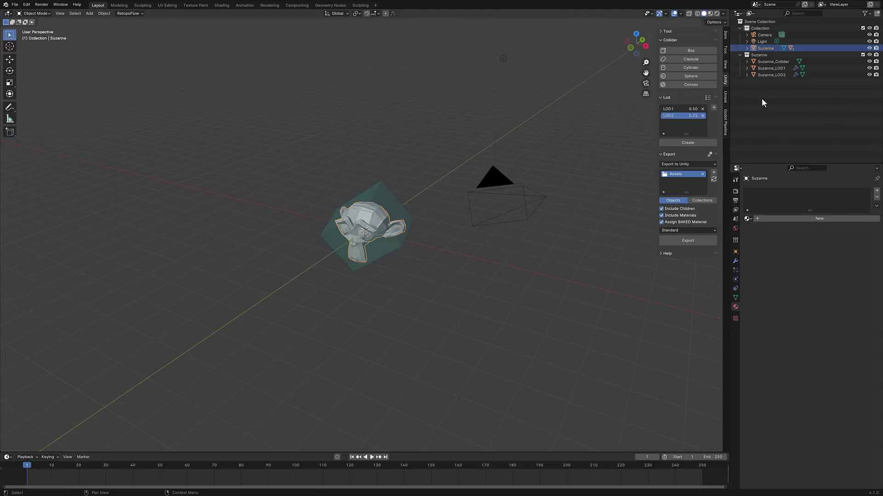
Step: Export Suzanne to C:\temp\UnitySRP\Assets with the export mode left on Objects
left_click(705, 200)
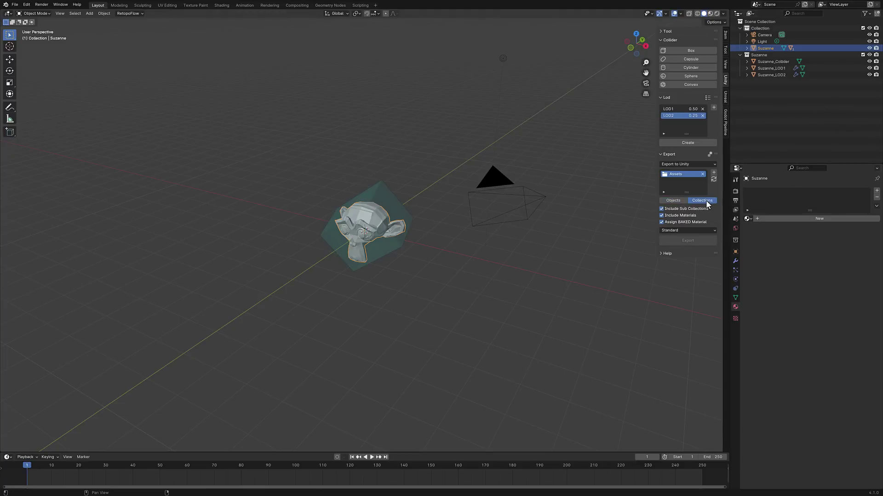
left_click(673, 201)
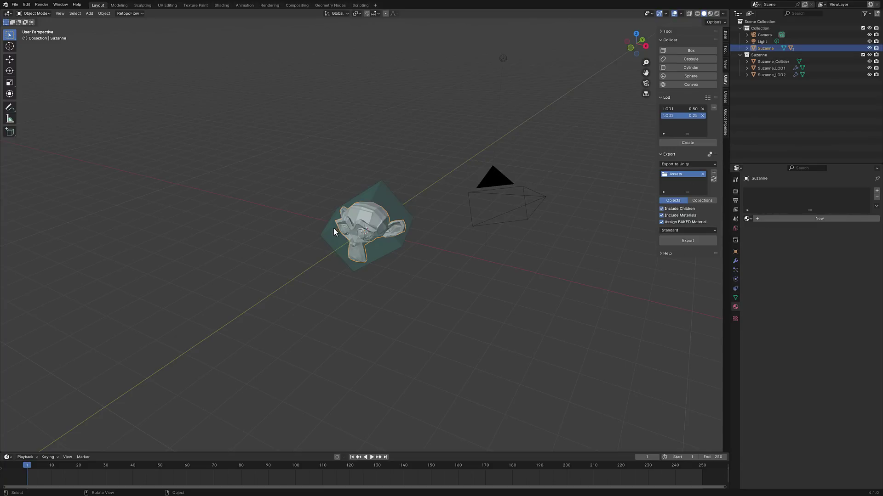
left_click(694, 241)
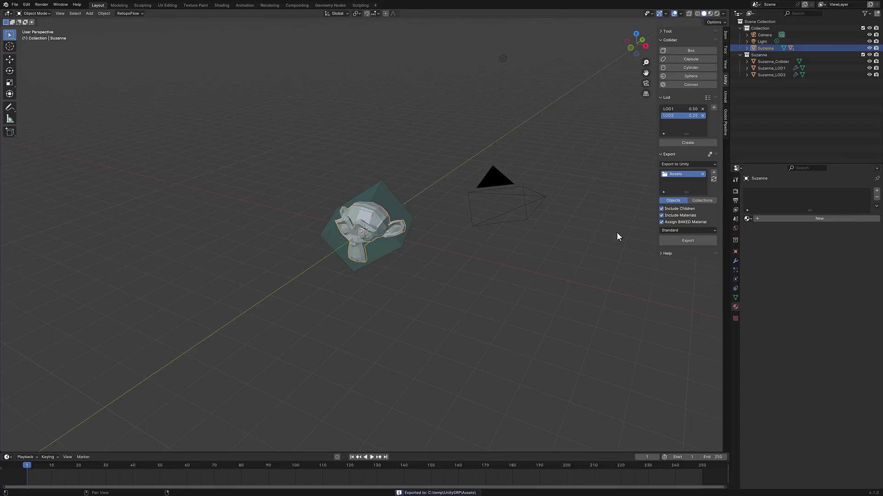
Step: In Unity, drag the imported Suzanne model into the centre of the scene
key("alt+Tab")
key("alt+Tab")
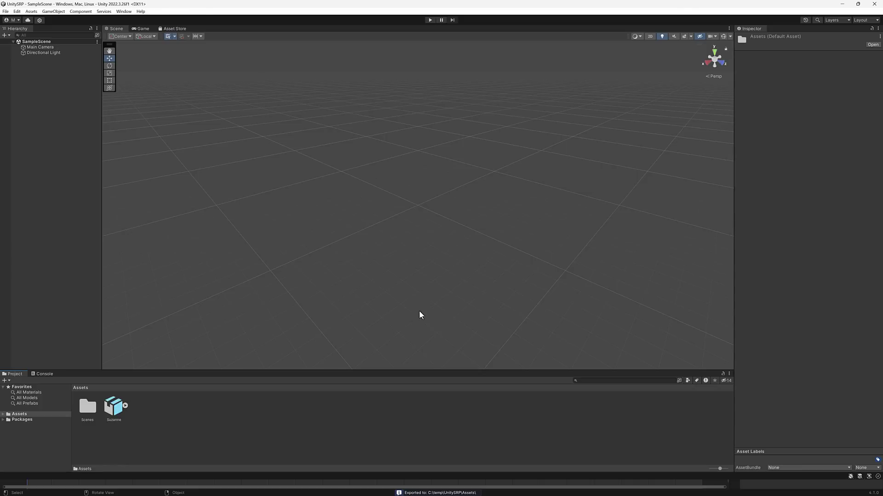
left_click(114, 404)
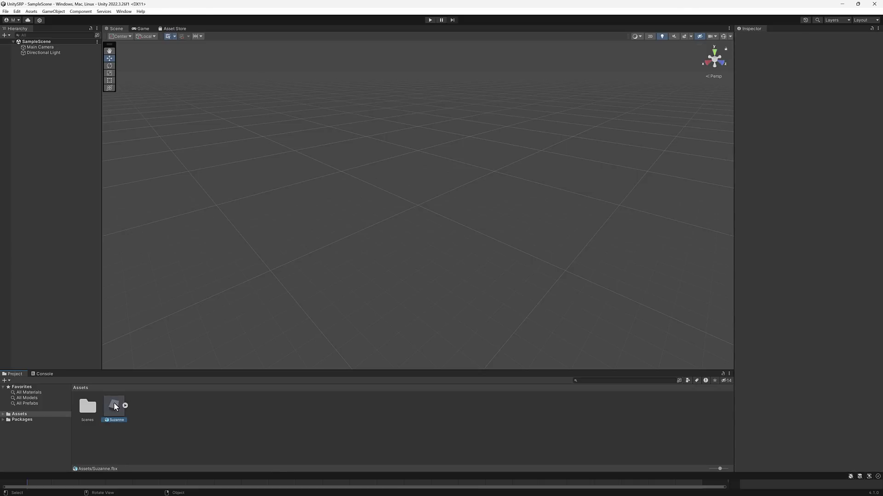
left_click_drag(114, 404, 419, 217)
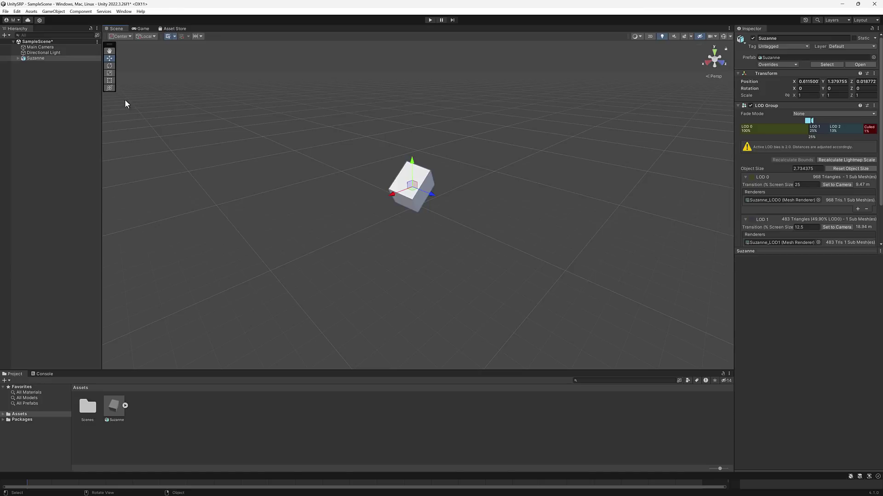
Step: Expand Suzanne in the Hierarchy and inspect its LOD Group, Suzanne_LOD0 and Suzanne_LOD1
left_click(17, 58)
left_click(48, 63)
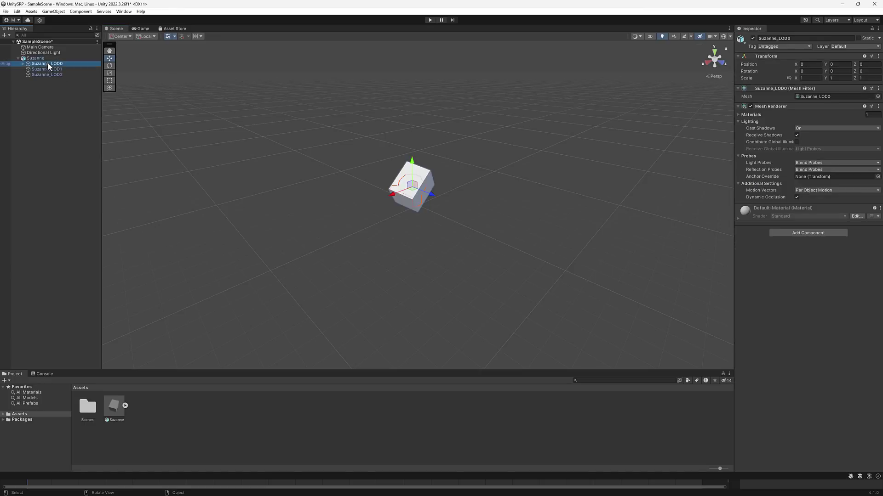
left_click(45, 57)
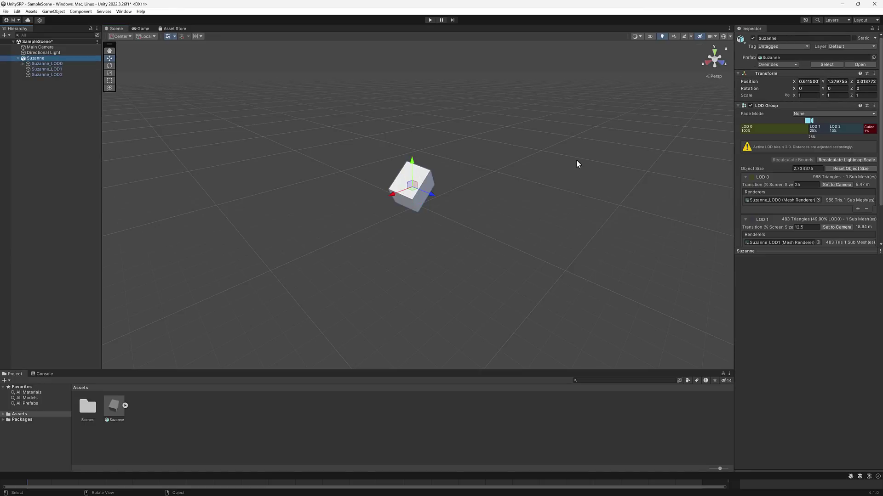
left_click(63, 69)
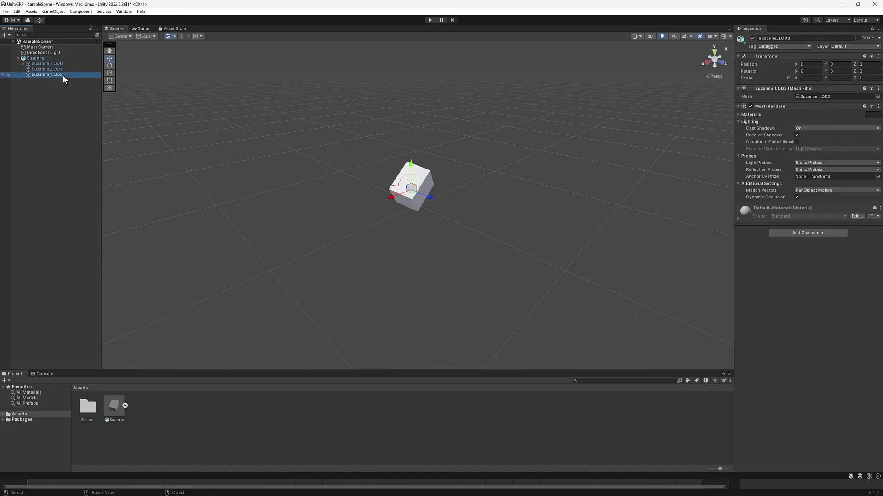
left_click(47, 59)
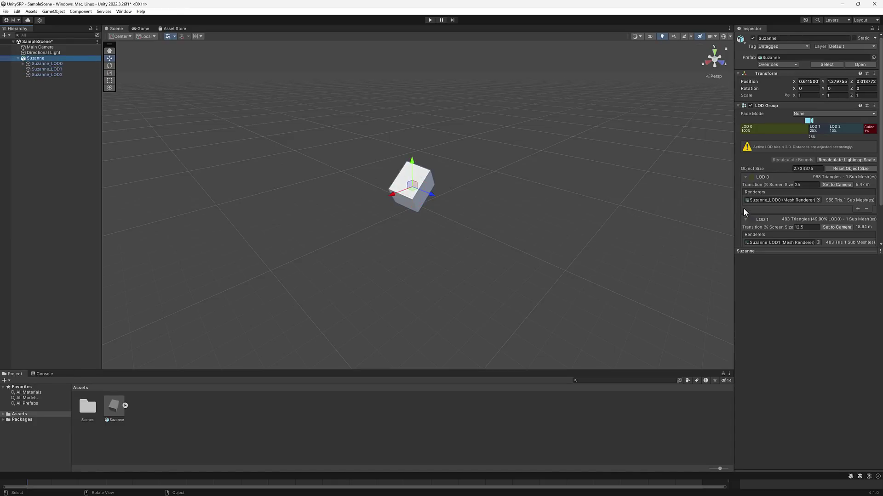
Step: Disable the Suzanne_Collider object nested under Suzanne_LOD0
left_click(23, 64)
left_click(49, 69)
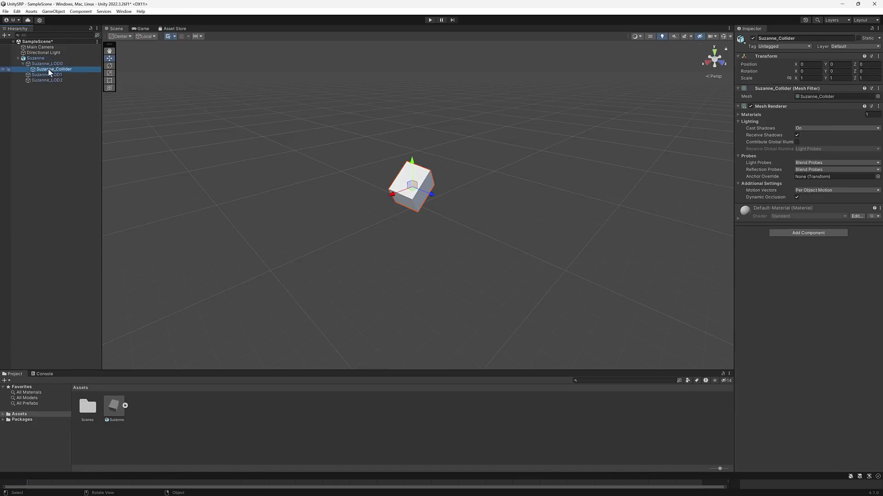
left_click(753, 38)
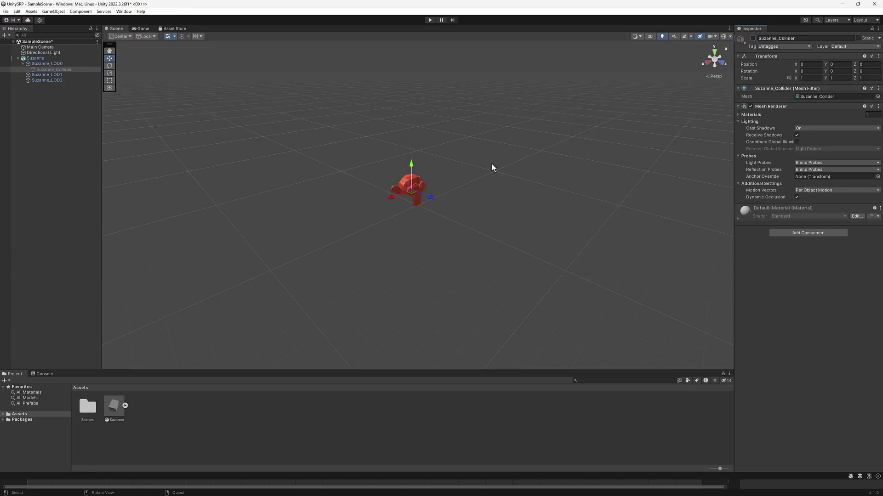
Step: Compare the Suzanne_LOD0, LOD1 and LOD2 meshes, then review the parent's LOD Group levels
left_click(59, 65)
left_click(58, 74)
left_click(60, 81)
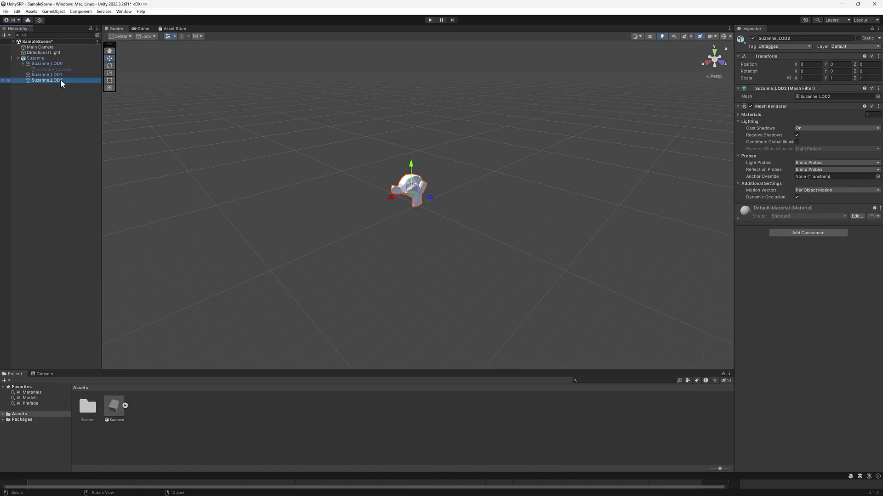
left_click(60, 75)
left_click(60, 64)
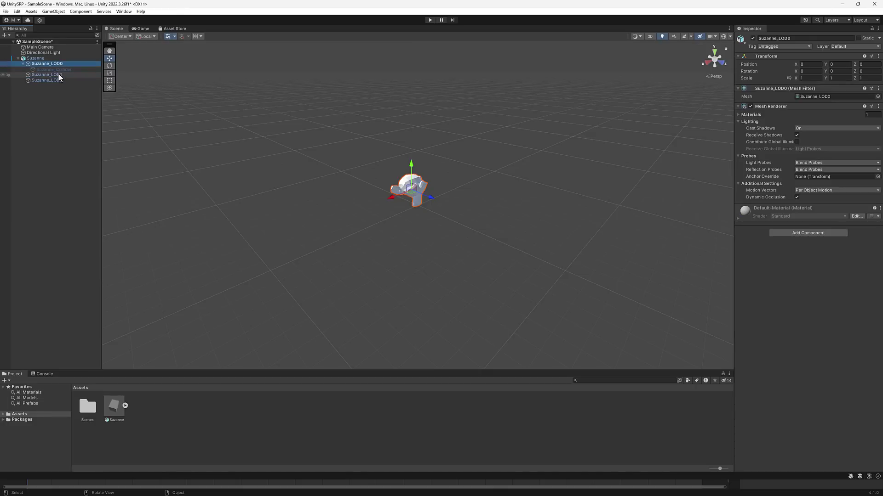
left_click(58, 74)
left_click(58, 64)
left_click(43, 59)
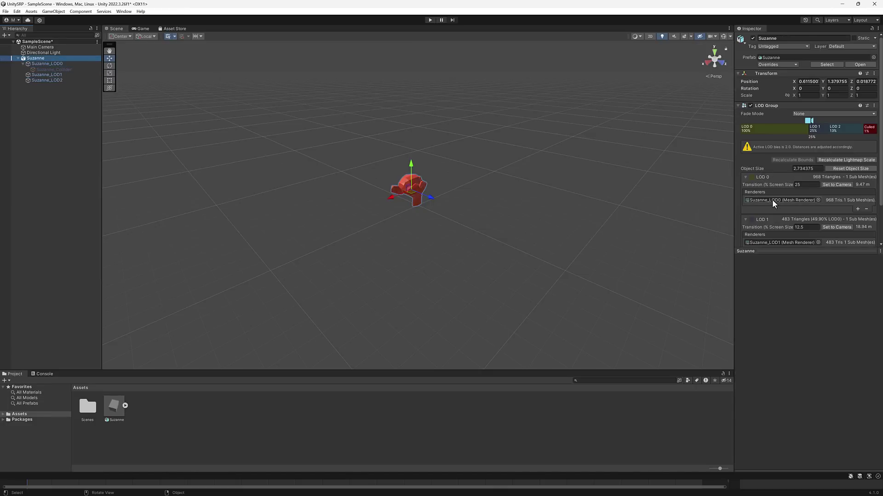
scroll(424, 250, "up", 3)
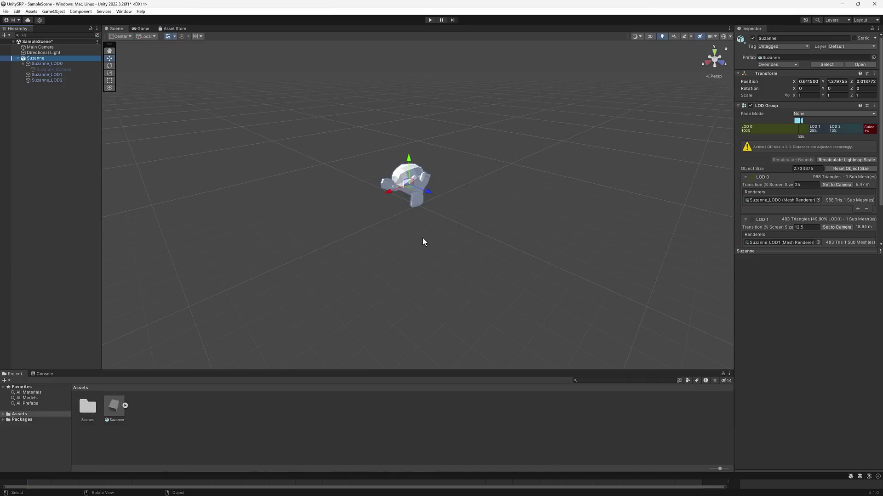
scroll(423, 236, "down", 5)
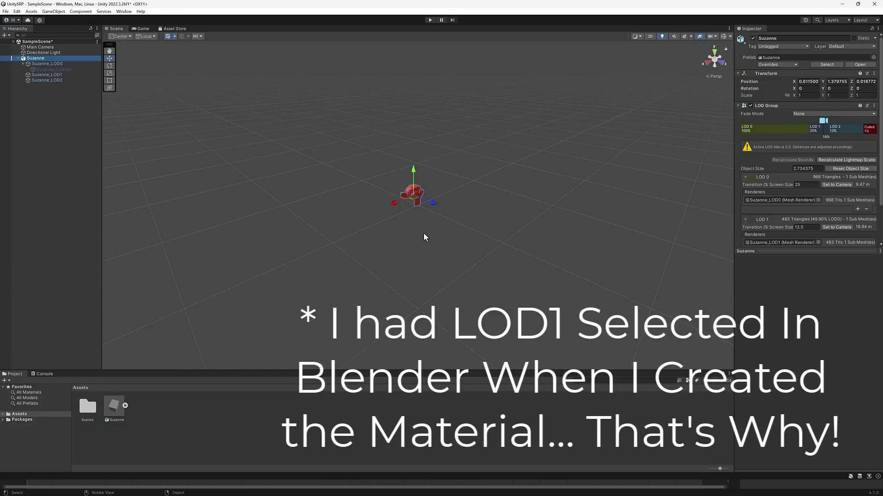
scroll(424, 233, "up", 3)
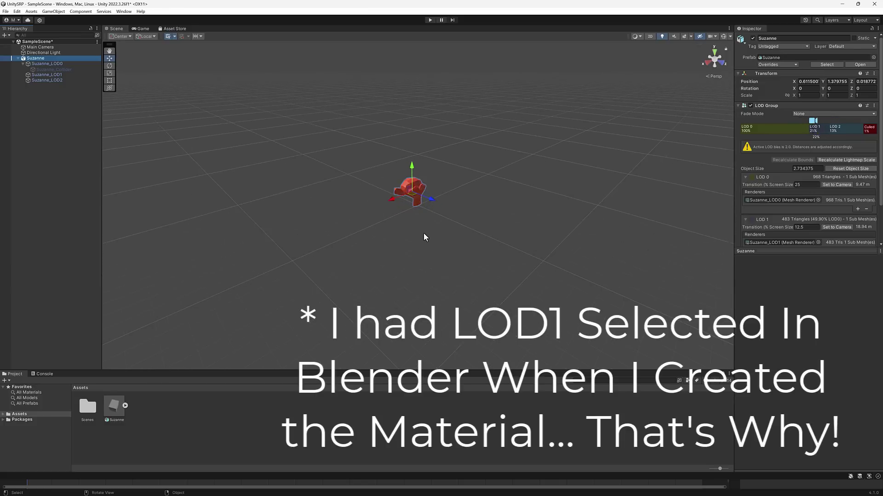
scroll(424, 233, "down", 8)
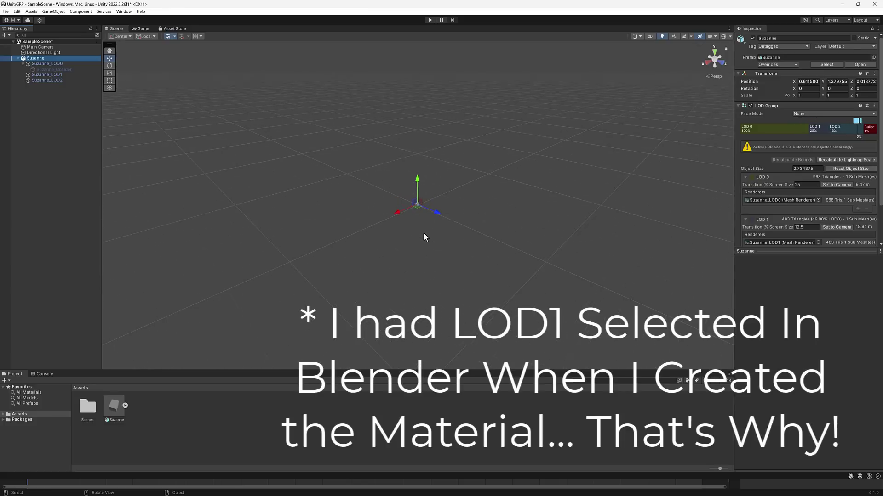
scroll(423, 233, "up", 6)
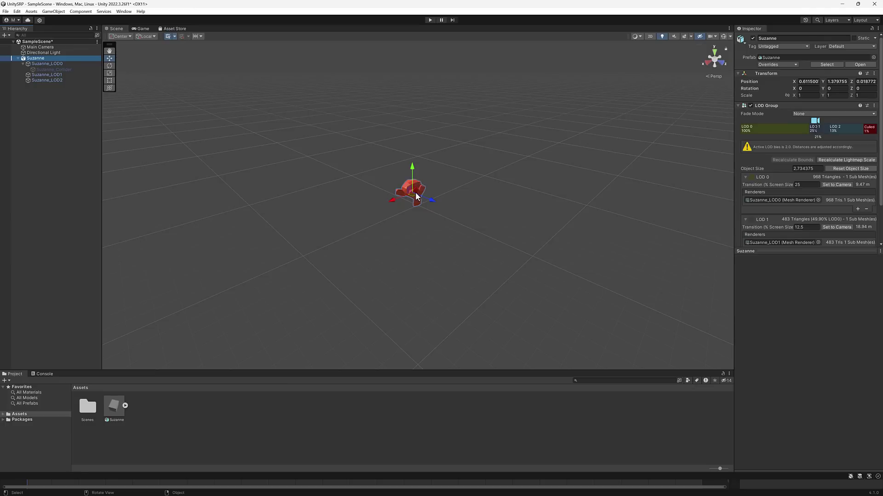
Step: In Blender, set the LOD3 ratio to 0.10, generate Suzanne_LOD3, and export all LODs to Unity
key("alt+Tab")
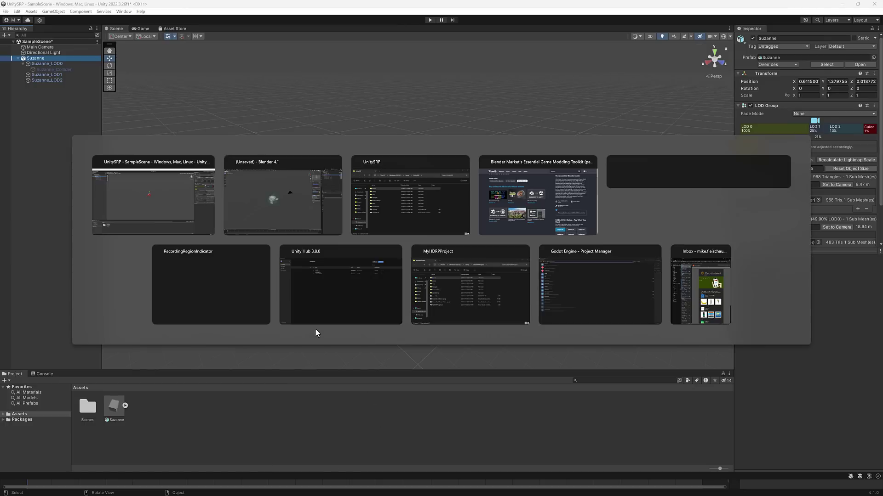
left_click(260, 191)
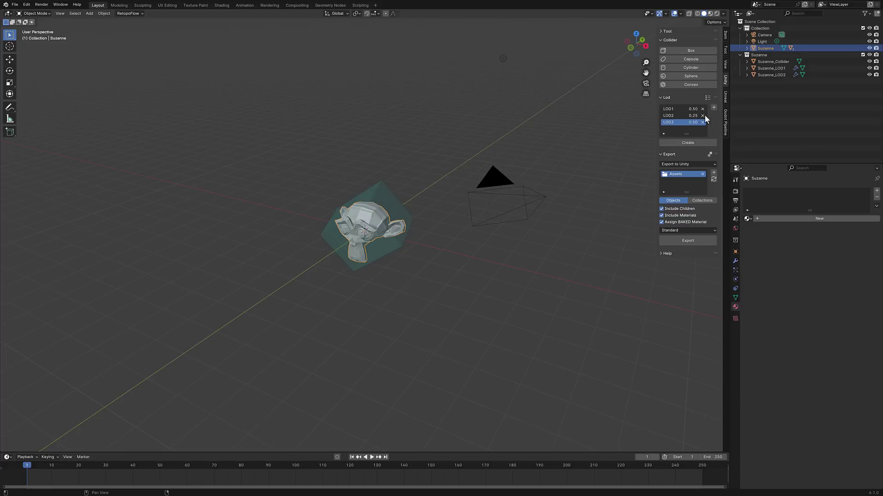
double_click(694, 123)
key("BackSpace")
type("1")
key("Return")
left_click(688, 143)
left_click(682, 241)
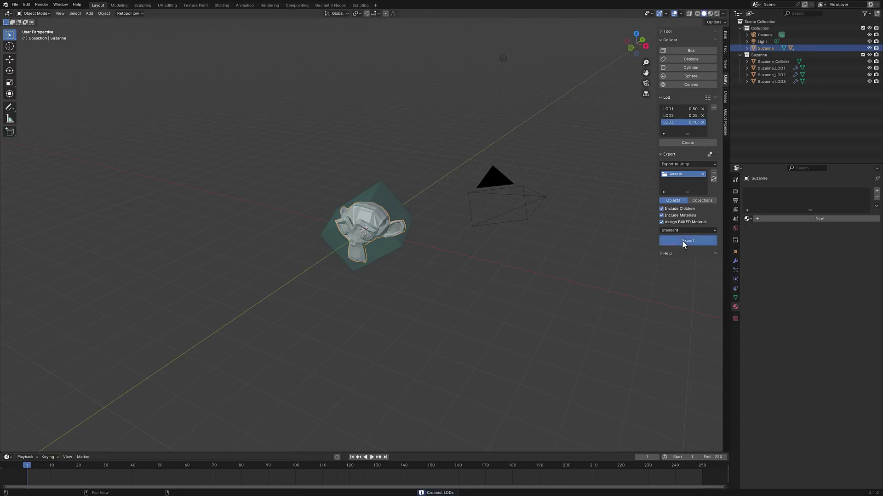
Step: In Unity, preview the re-imported Suzanne_LOD3, LOD2, LOD1 and LOD0 meshes, then return to Blender
key("alt+Tab")
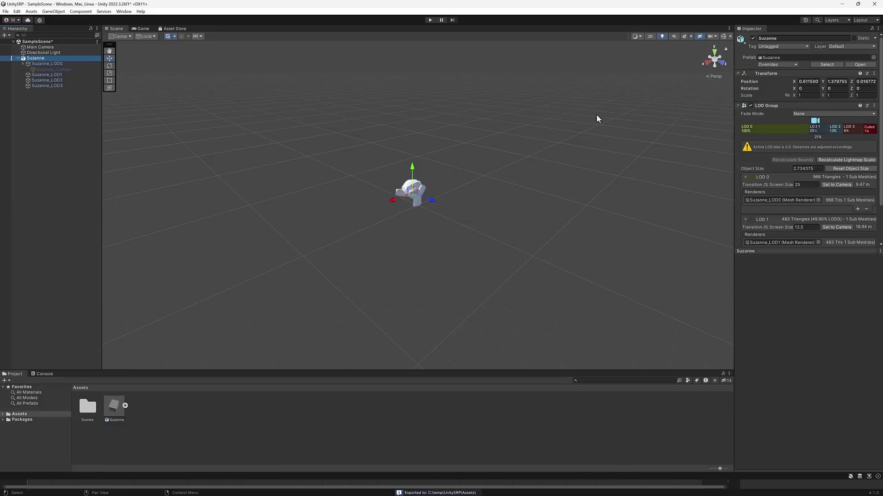
left_click(45, 85)
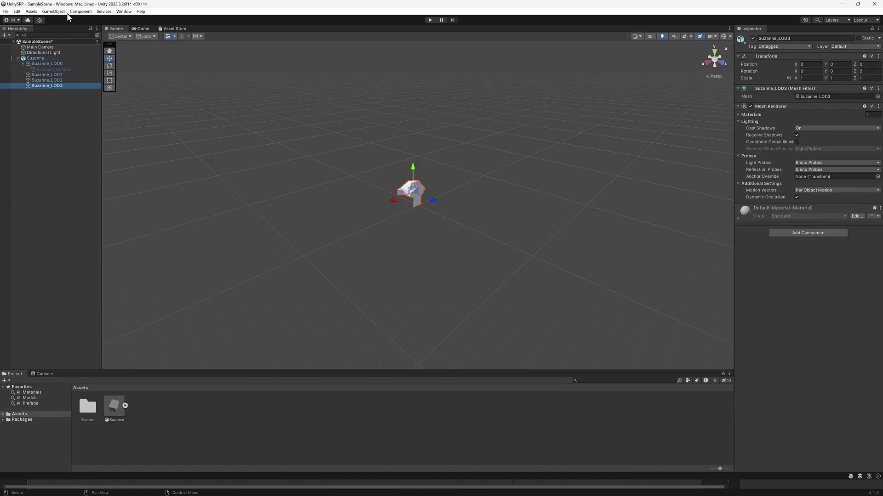
scroll(423, 175, "up", 3)
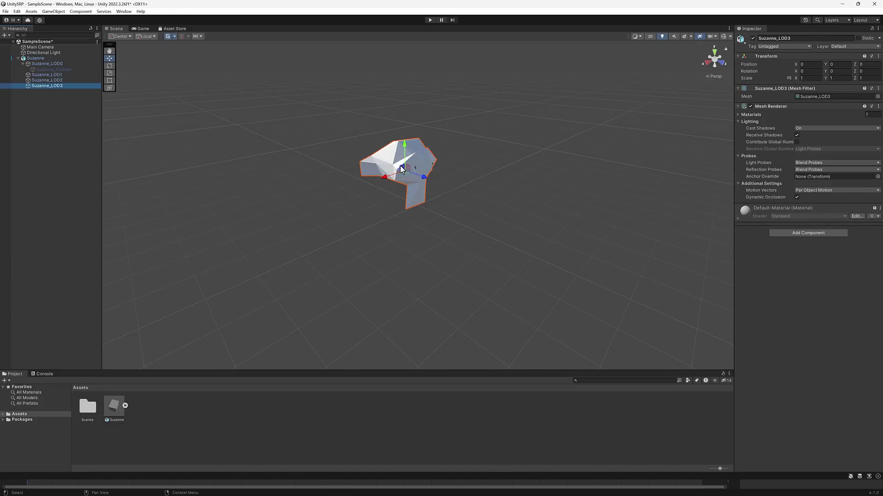
left_click(51, 80)
left_click(51, 74)
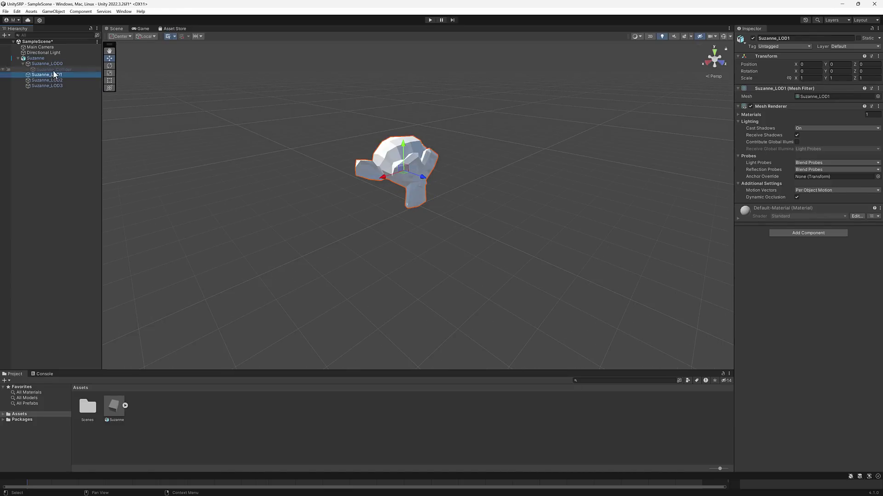
left_click(47, 63)
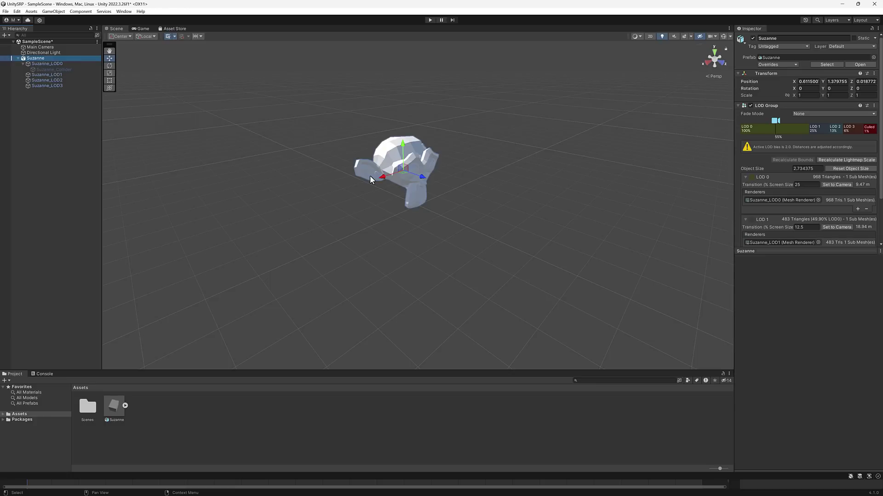
key("alt+Tab")
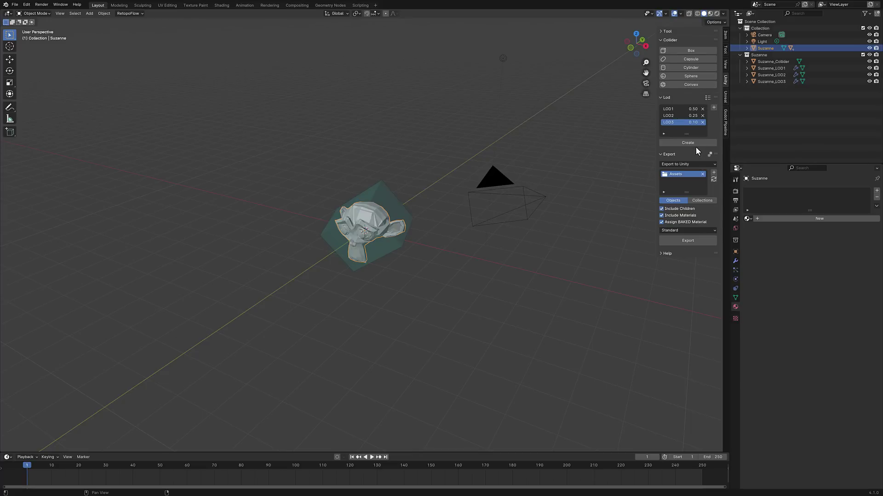
Step: Show the Blender to Unreal sidebar panel with its Collision and Lod sections expanded
left_click(726, 97)
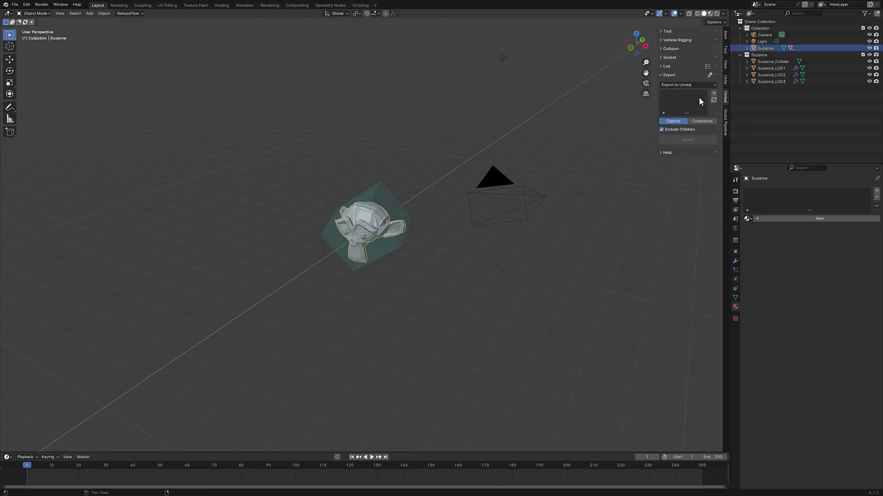
left_click(670, 48)
left_click(666, 116)
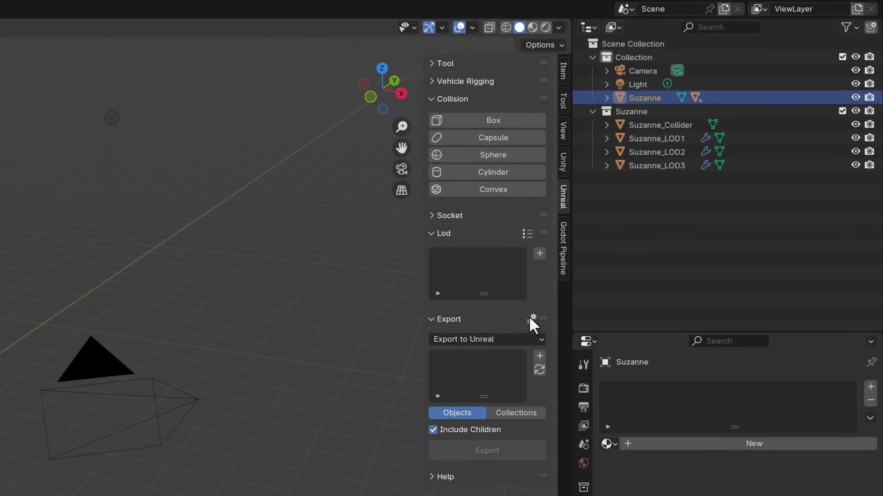
Step: Open the Blender to Unreal add-on preferences, then move the window left and enlarge it
left_click(532, 318)
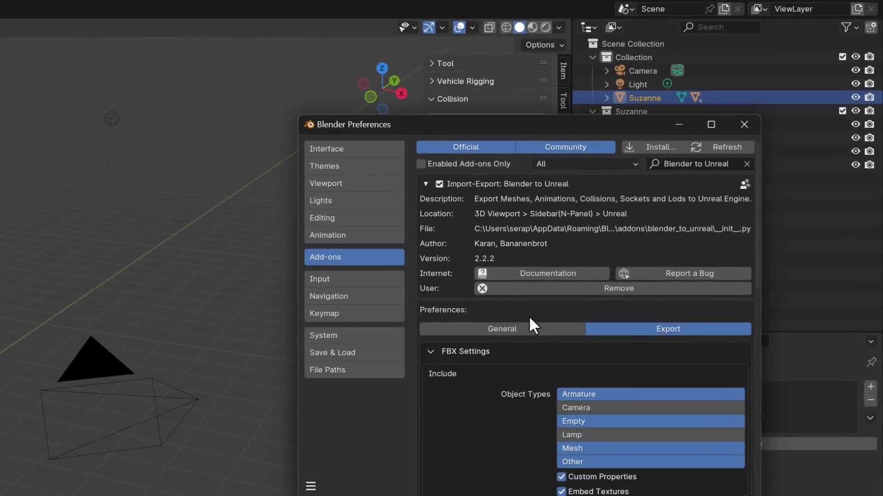
left_click_drag(573, 113, 254, 101)
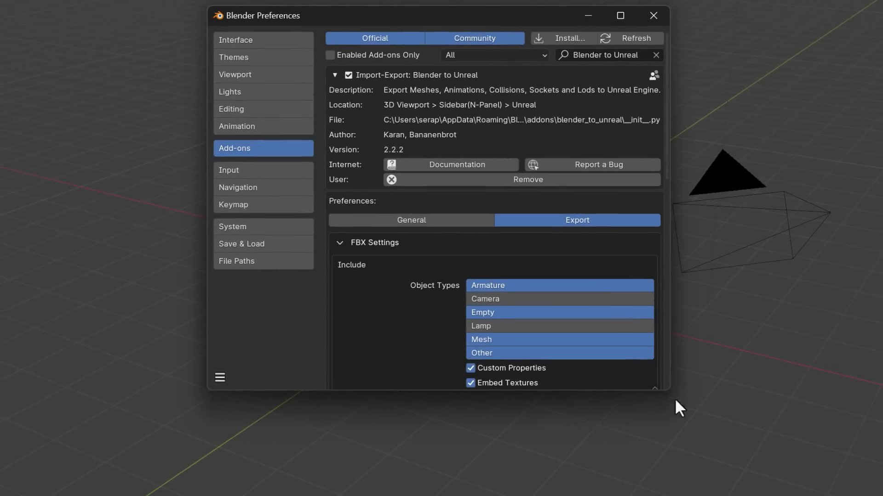
left_click_drag(670, 388, 882, 495)
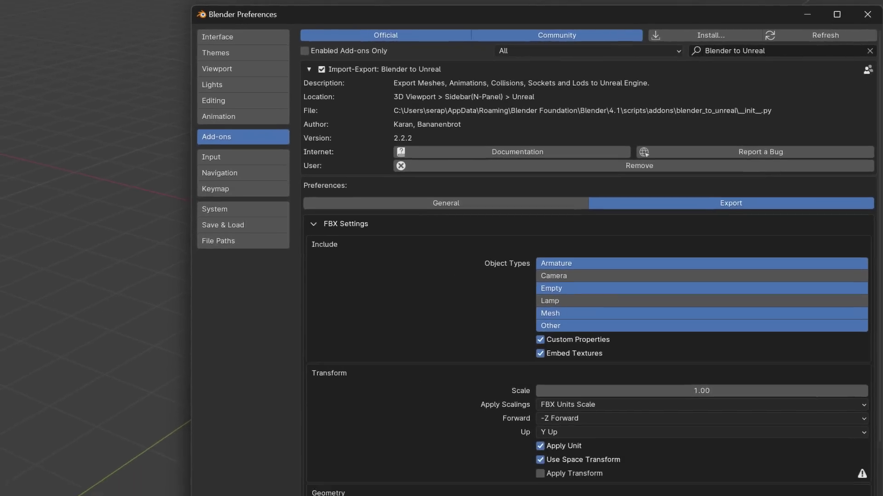
scroll(525, 302, "down", 8)
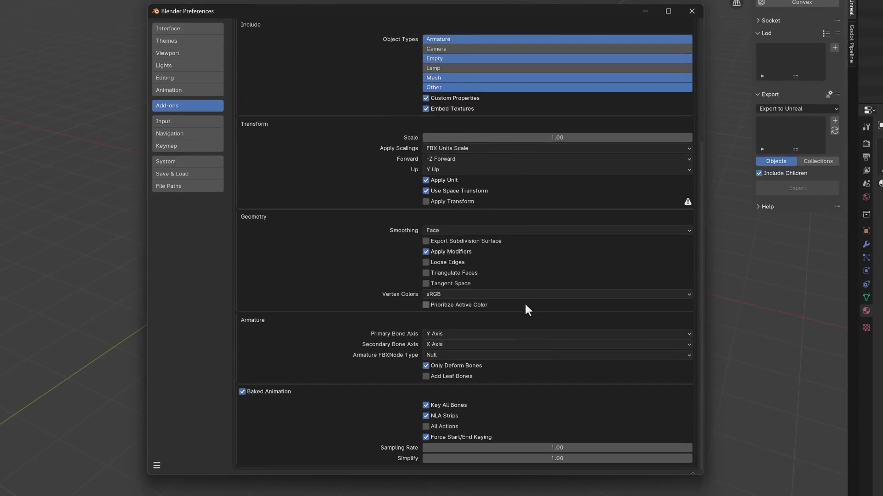
scroll(525, 302, "up", 8)
Step: Browse the Unreal add-on's General and Export settings, collapse it, and clear the add-on search
left_click(402, 157)
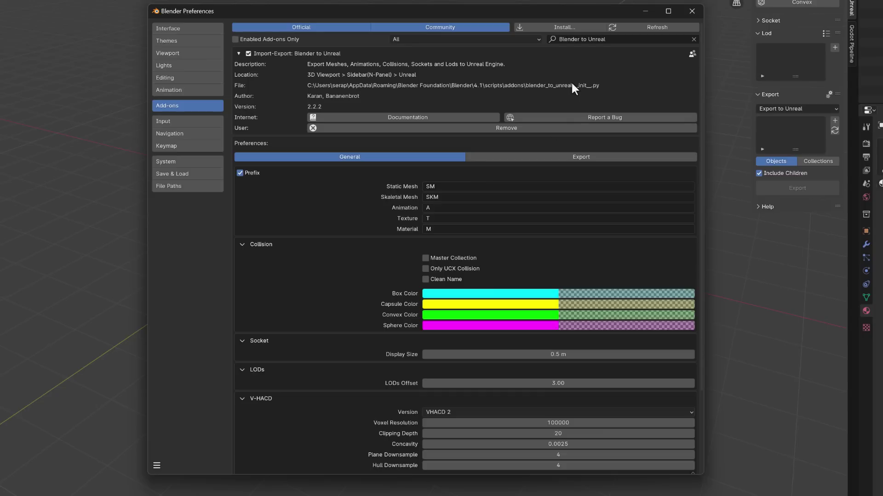
left_click(543, 158)
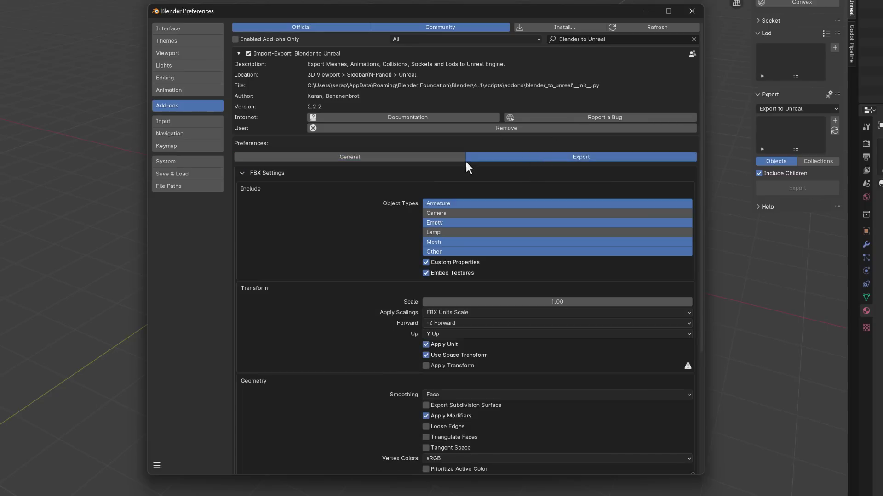
left_click(238, 53)
left_click(693, 39)
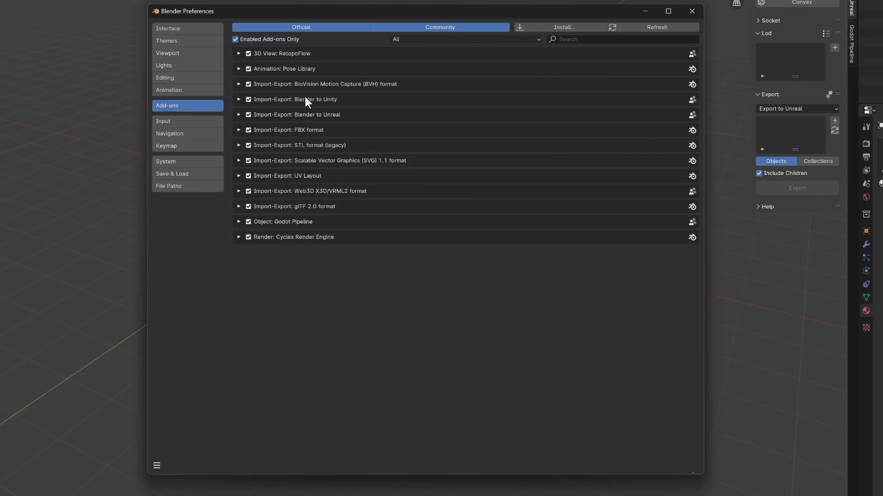
Step: Review the Blender to Unity add-on's General and FBX export settings, then close Preferences
left_click(239, 98)
scroll(379, 201, "down", 2)
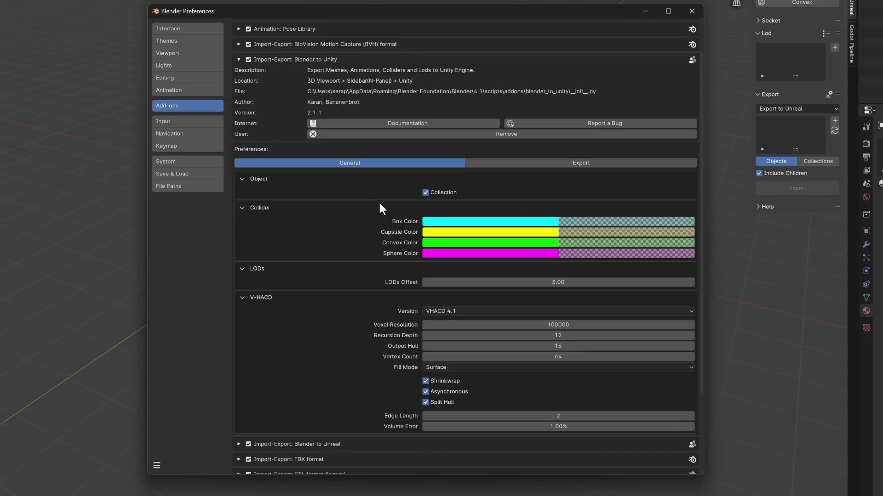
scroll(379, 221, "down", 2)
scroll(582, 249, "down", 3)
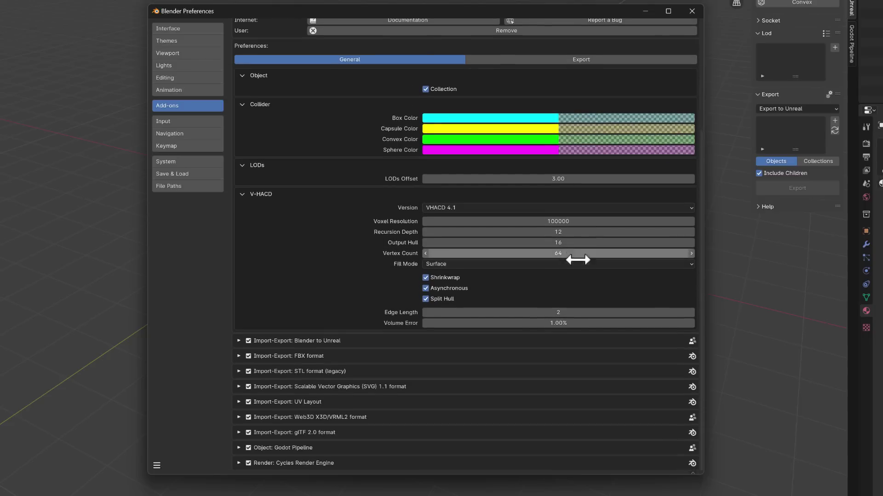
scroll(580, 257, "up", 3)
left_click(607, 119)
scroll(381, 209, "down", 4)
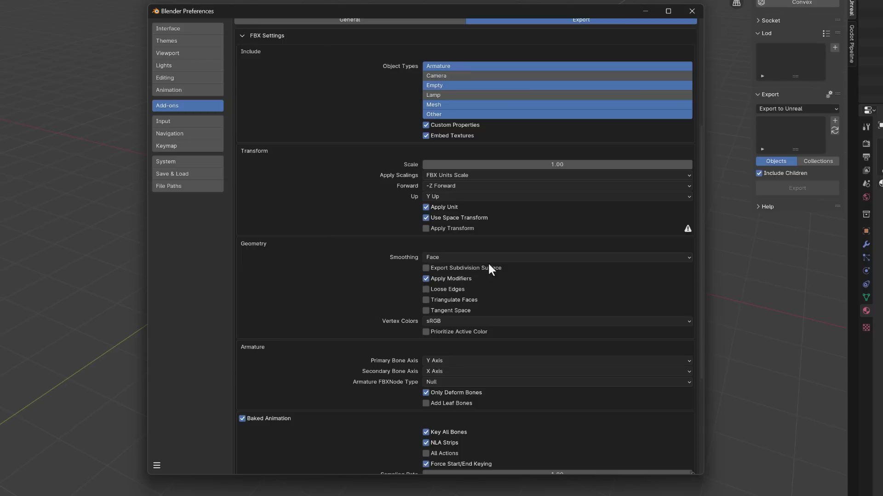
scroll(487, 262, "down", 2)
scroll(336, 227, "down", 2)
scroll(384, 289, "up", 8)
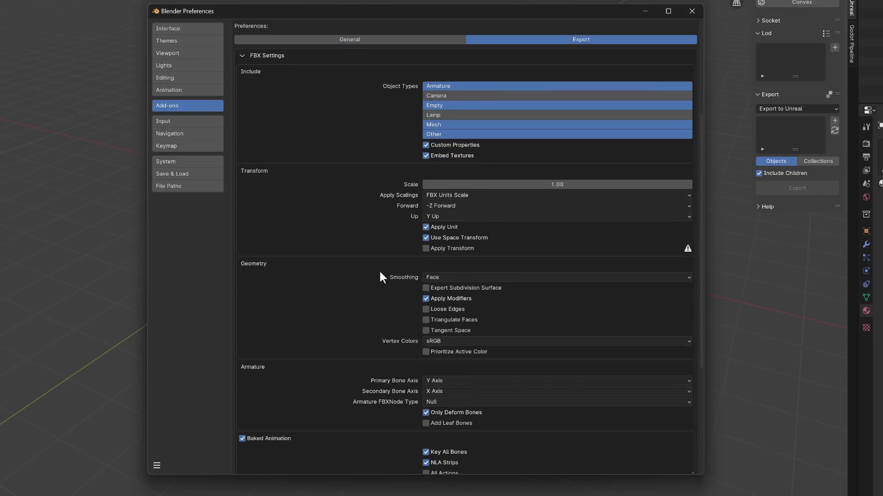
scroll(377, 265, "up", 3)
left_click(692, 13)
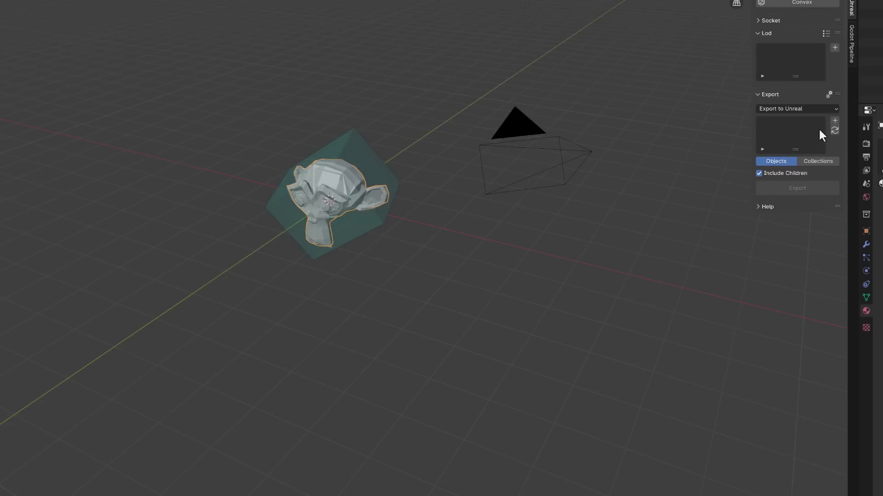
Step: Add the Unity project's Assets\Scenes folder as a second Export to Unity destination
left_click(716, 134)
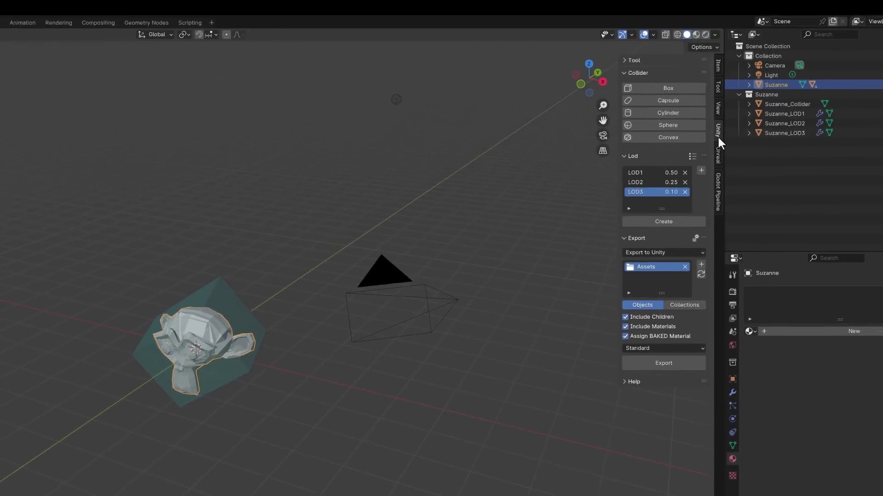
left_click(698, 268)
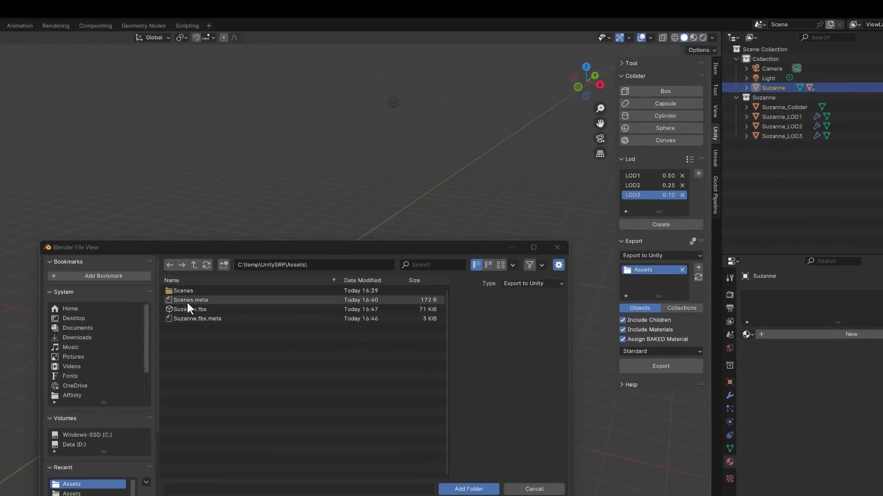
double_click(187, 301)
left_click(468, 489)
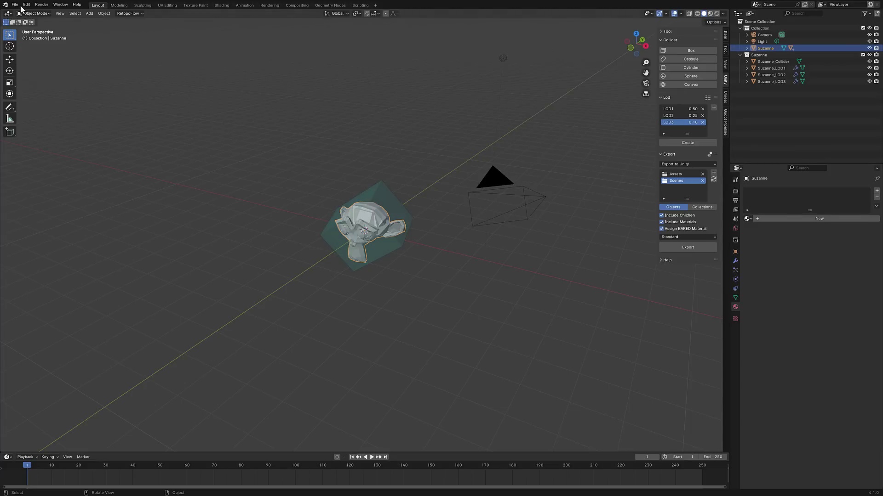
Step: Start a new General file, discarding the unsaved Suzanne scene
left_click(16, 5)
mouse_move(42, 13)
left_click(99, 15)
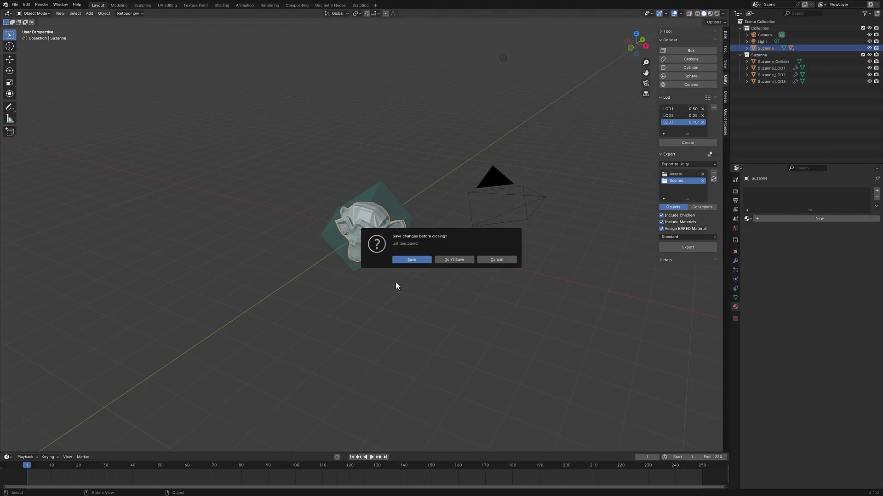
left_click(459, 260)
Step: In Preferences, collapse Blender to Unity, expand the Godot Pipeline add-on details, then close Preferences
left_click(27, 4)
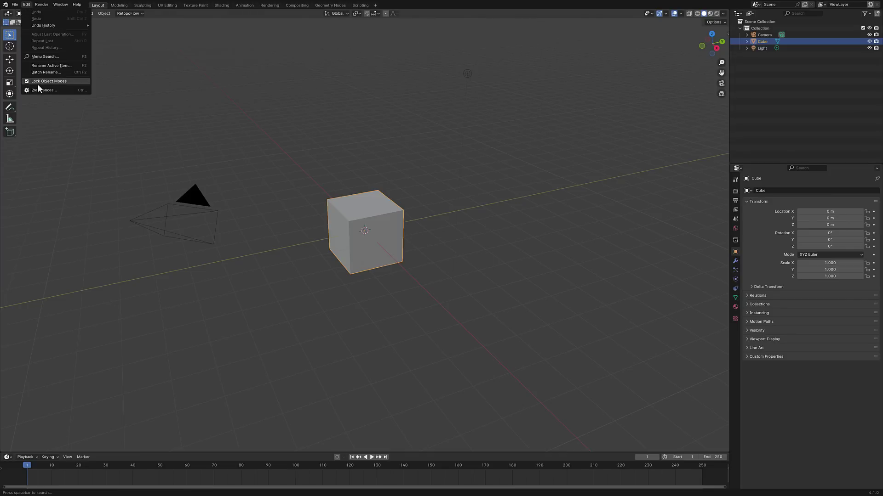
left_click(48, 90)
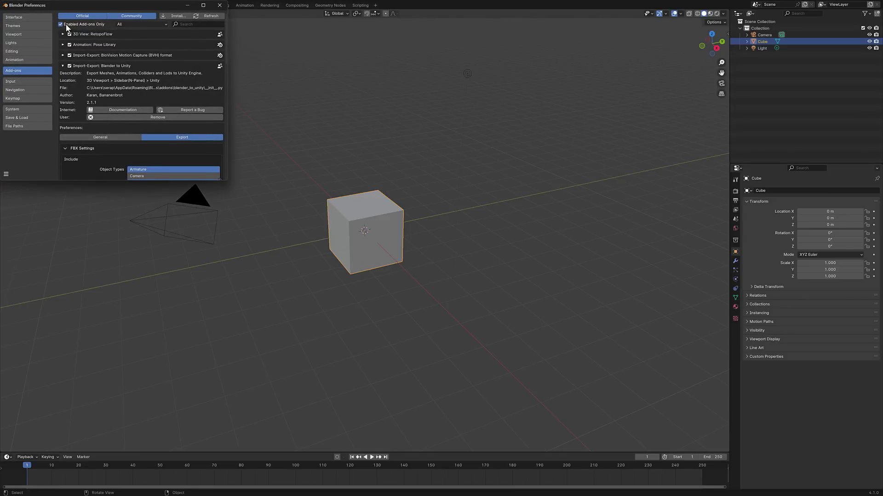
left_click(63, 66)
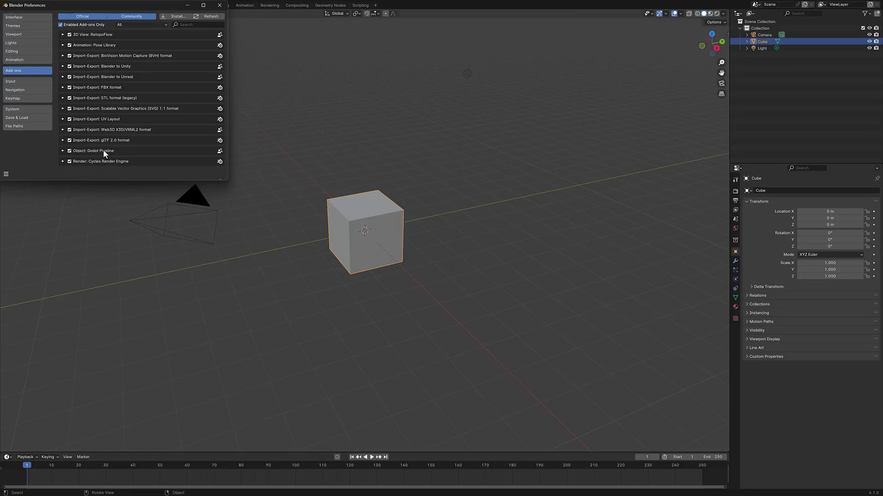
left_click(62, 151)
scroll(92, 150, "down", 2)
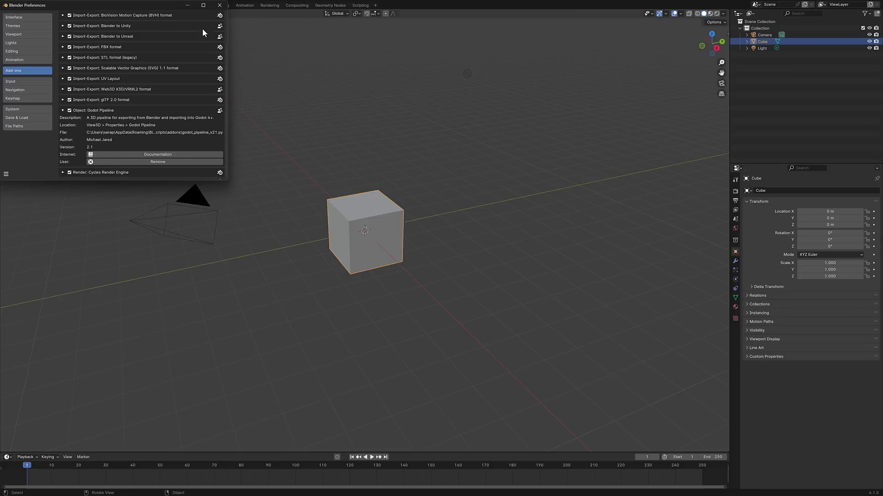
left_click(219, 5)
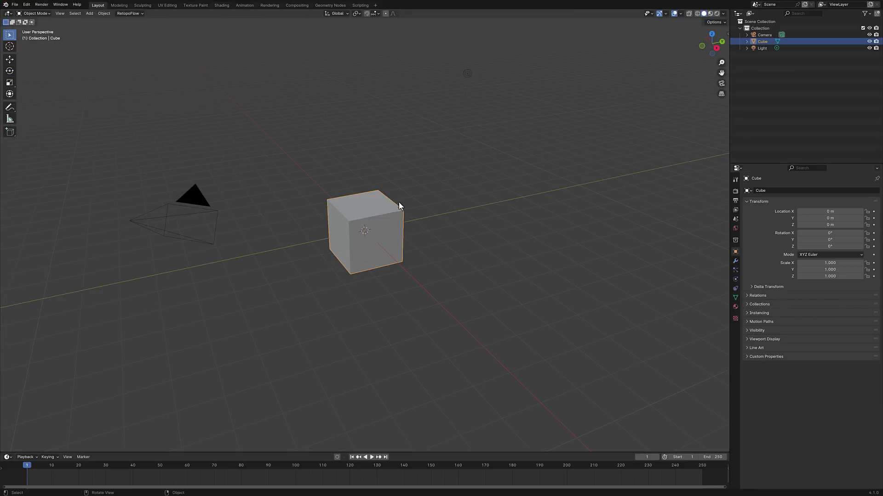
Step: Replace the default cube with a Monkey mesh at the origin
key("Delete")
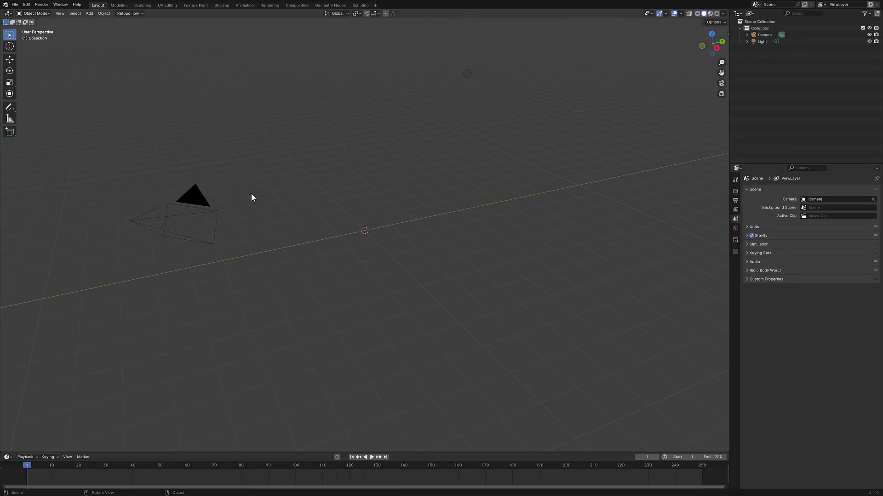
left_click(90, 14)
mouse_move(98, 23)
left_click(166, 82)
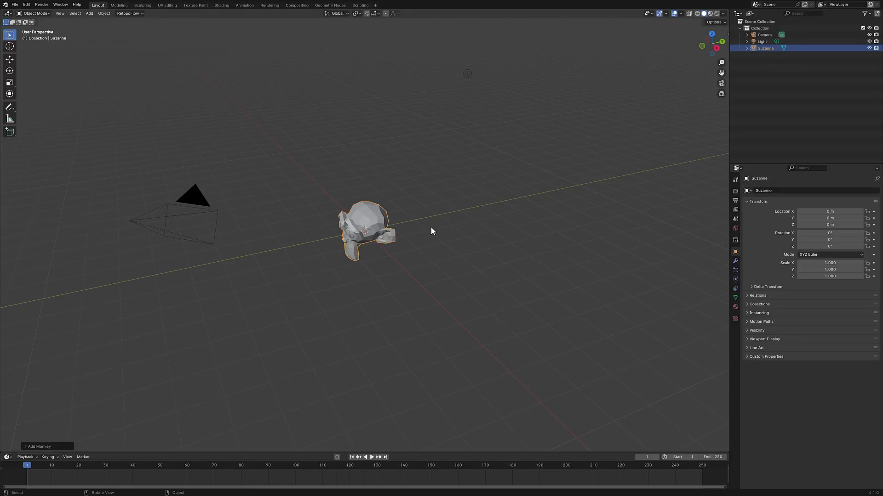
Step: Show the Godot Pipeline sidebar with Global, Collision, Path Setter and Export sections expanded, then switch toward Godot
key("n")
left_click(725, 129)
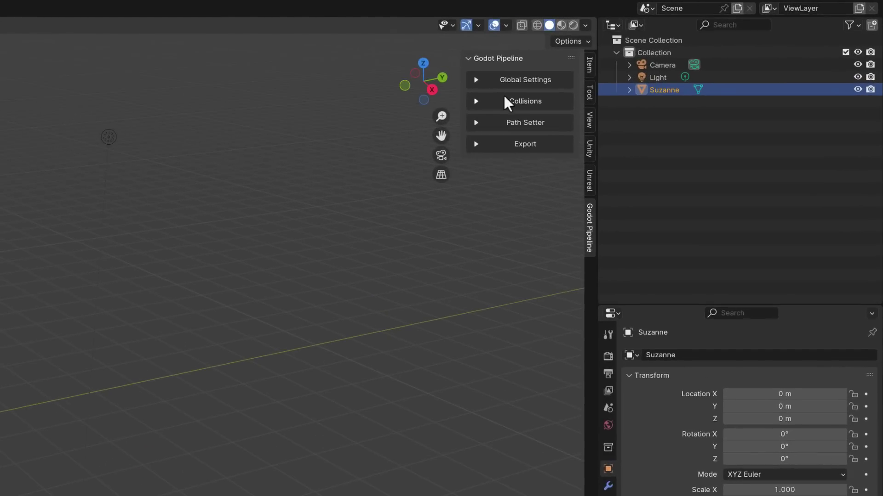
left_click(476, 81)
left_click(483, 187)
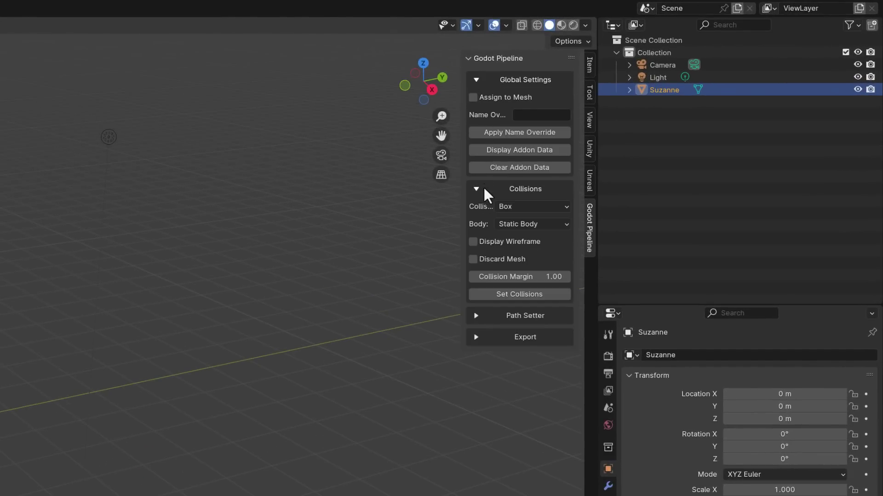
left_click(476, 315)
left_click(477, 389)
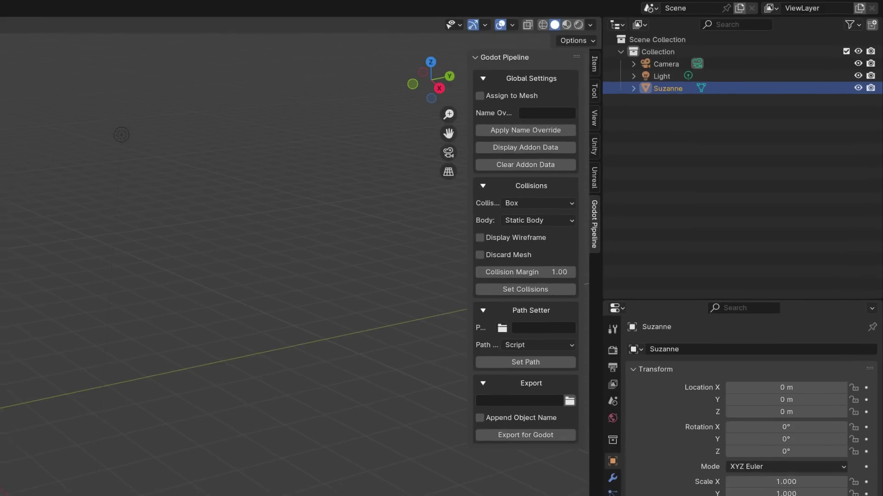
key("alt+Tab")
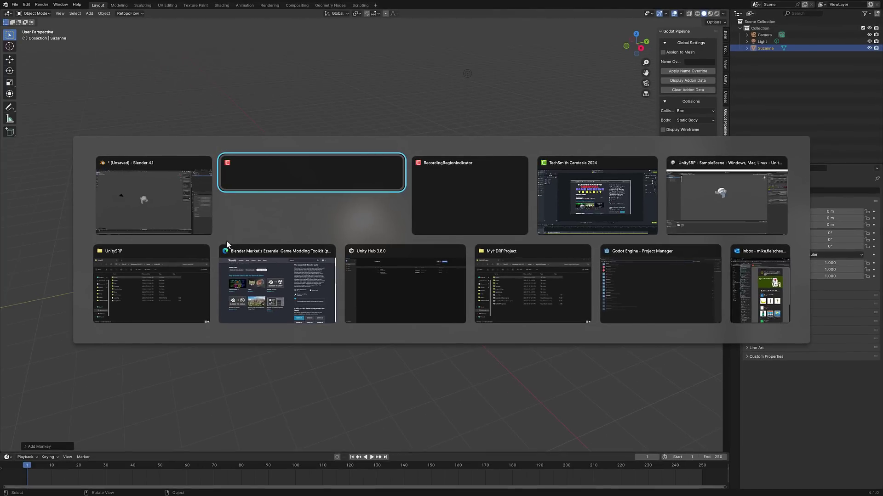
Step: Create a new Godot project named GodotDemo2 in its own folder under C:/temp
left_click(635, 283)
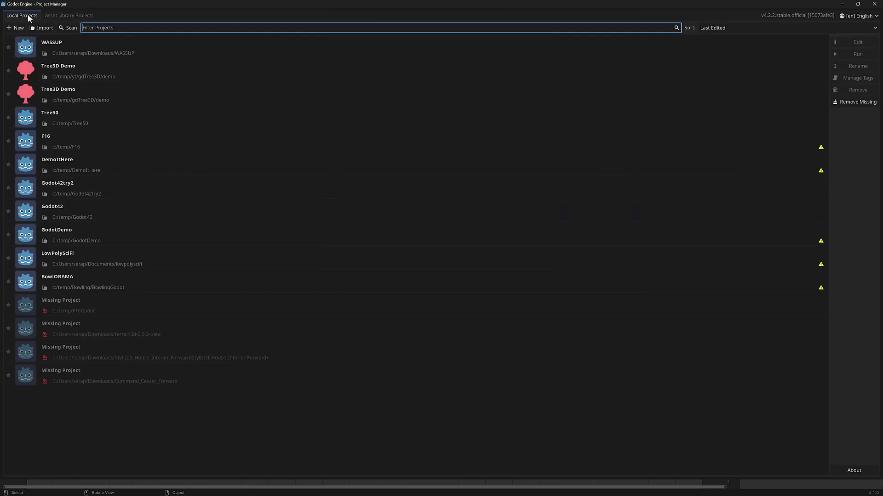
left_click(18, 27)
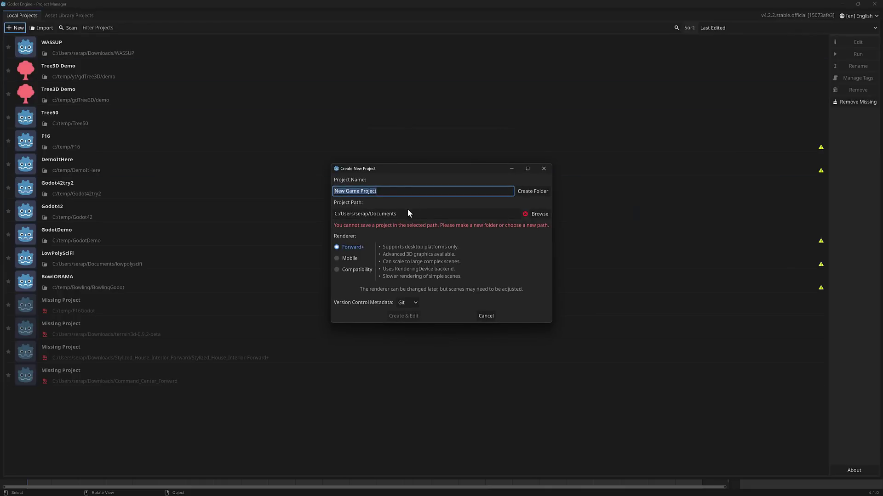
left_click_drag(407, 211, 339, 211)
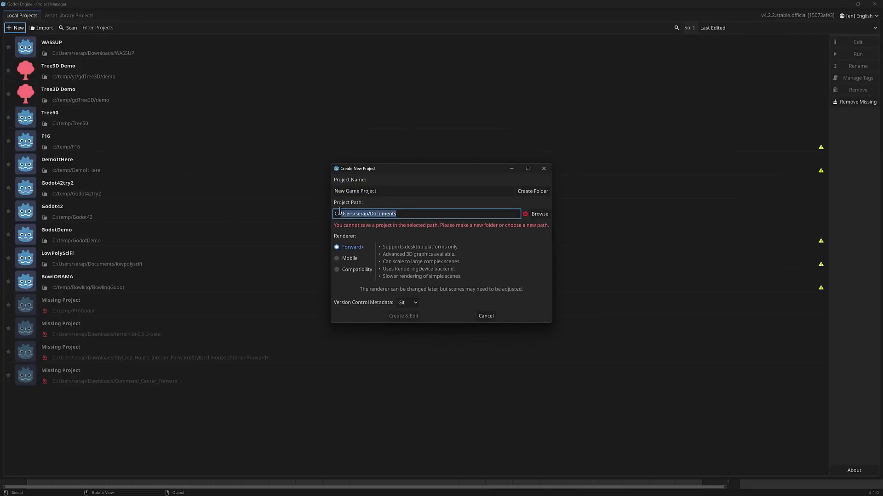
type("temp")
left_click(365, 193)
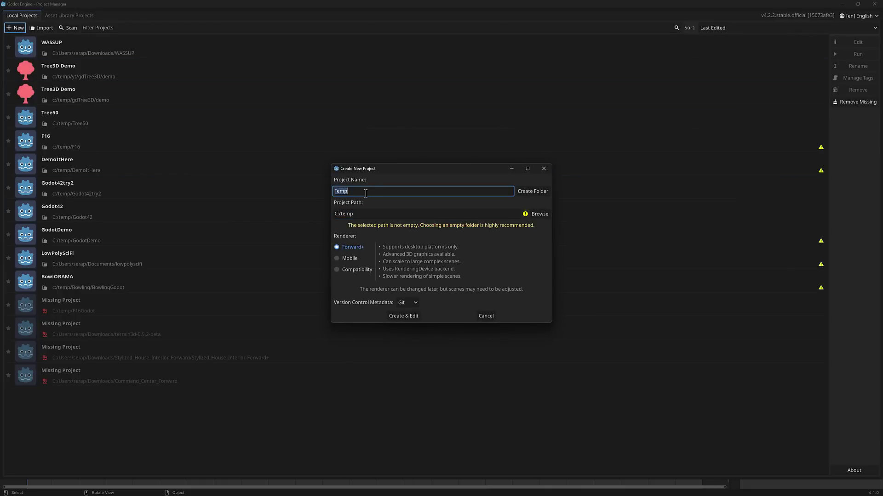
type("GodotDemo")
left_click(528, 190)
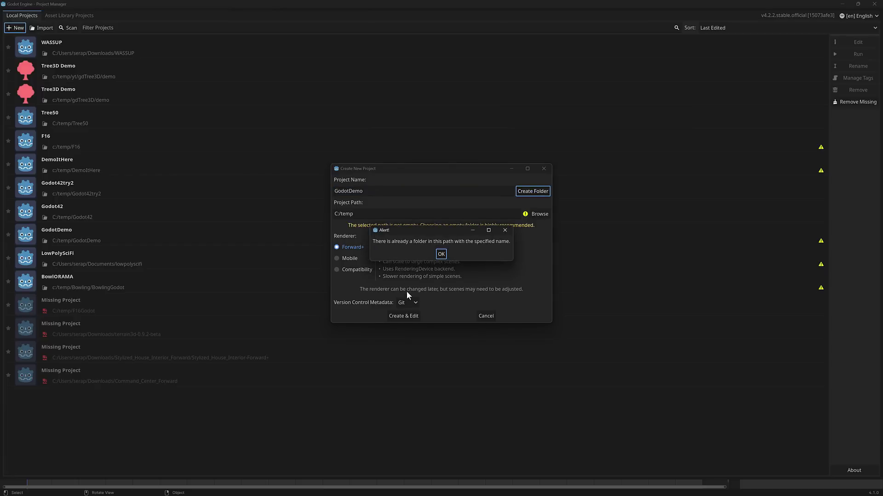
left_click(441, 254)
type("2")
left_click(525, 192)
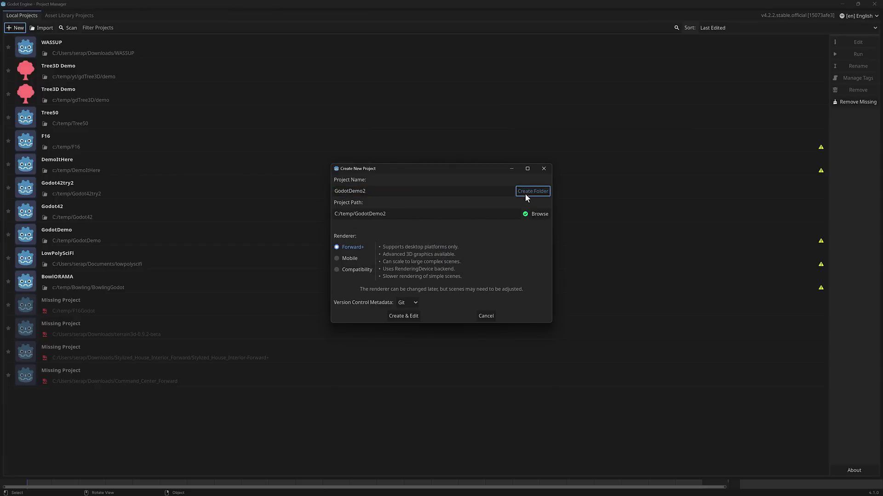
left_click(415, 303)
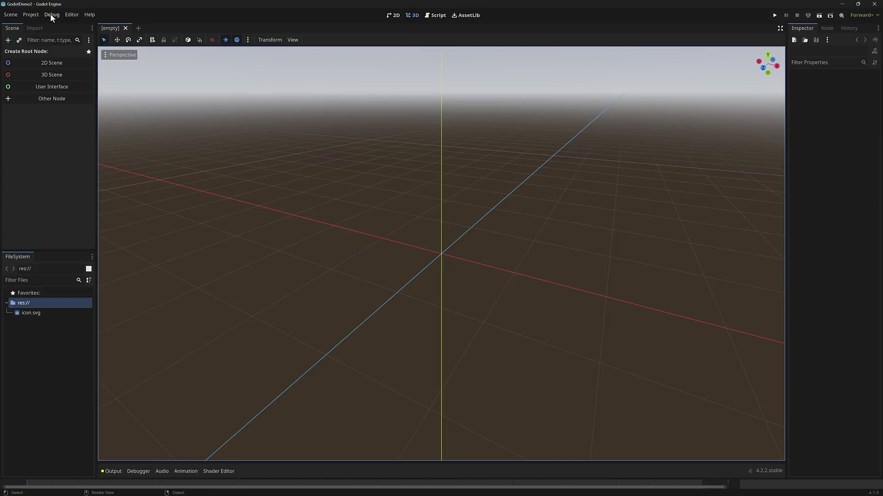
Step: Install the Blender-Godot Pipeline add-on from AssetLib and give the scene a 3D Scene root node
left_click(467, 15)
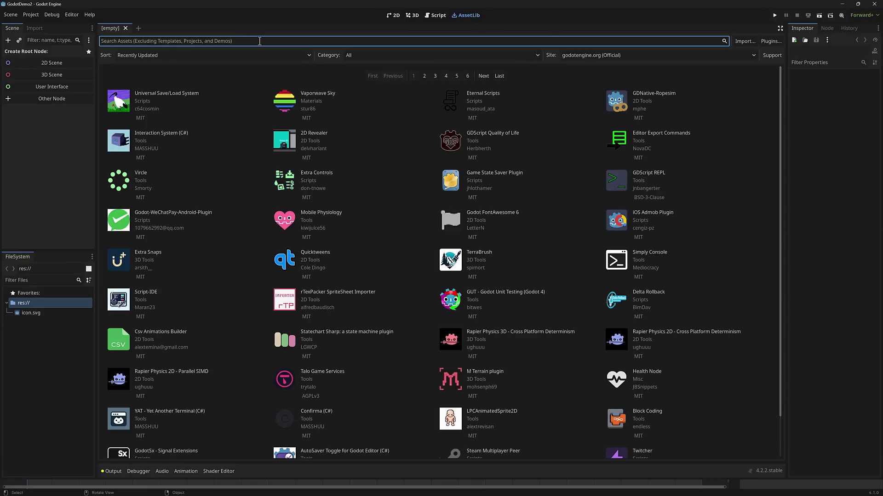
type("godot pipe")
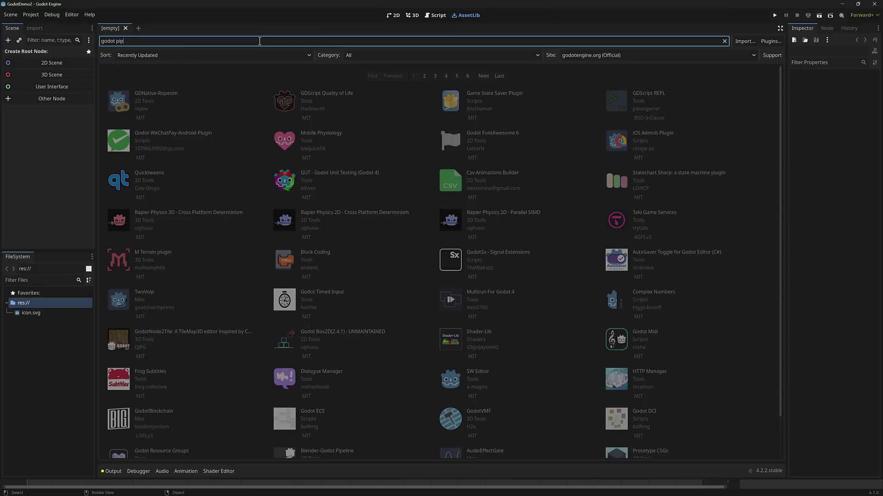
left_click(128, 94)
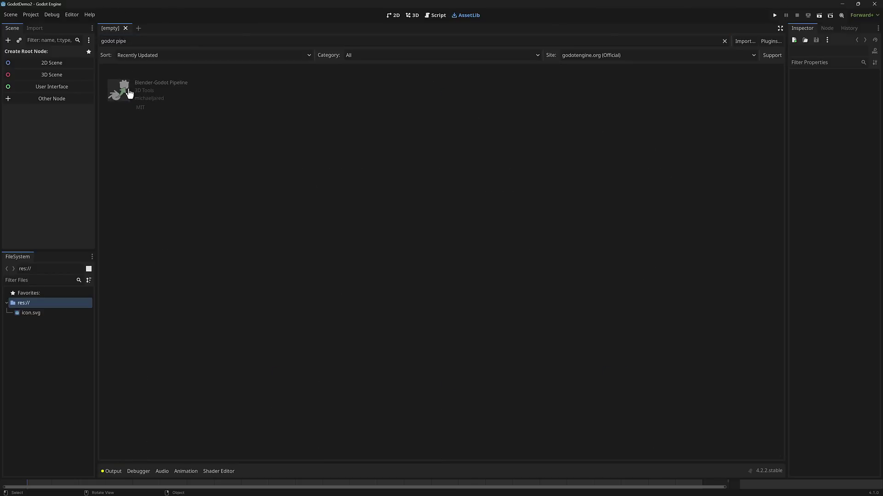
left_click(374, 329)
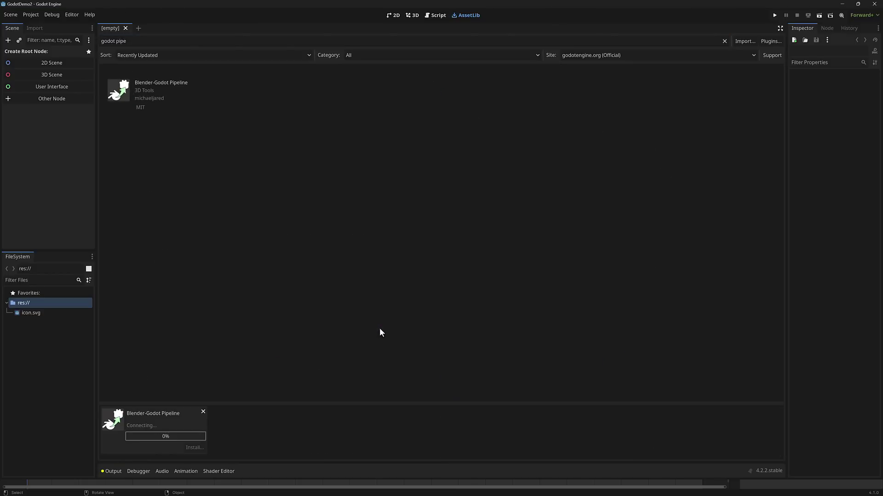
left_click(407, 351)
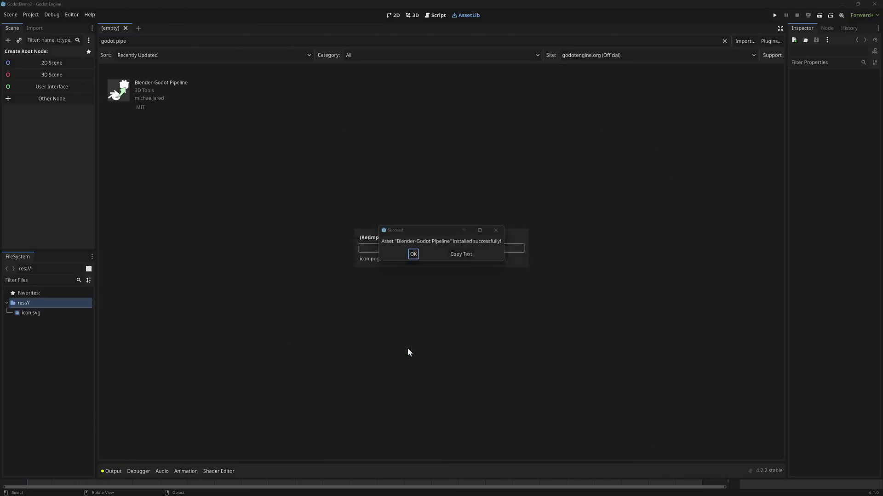
left_click(413, 254)
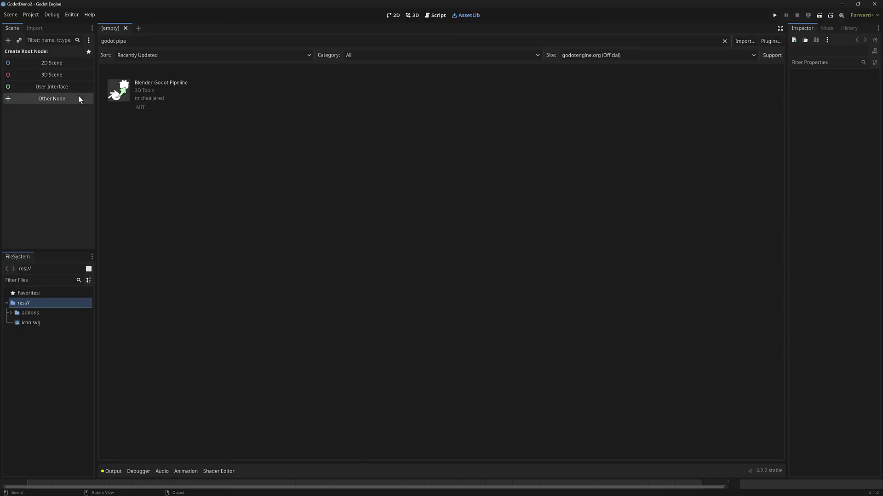
left_click(51, 75)
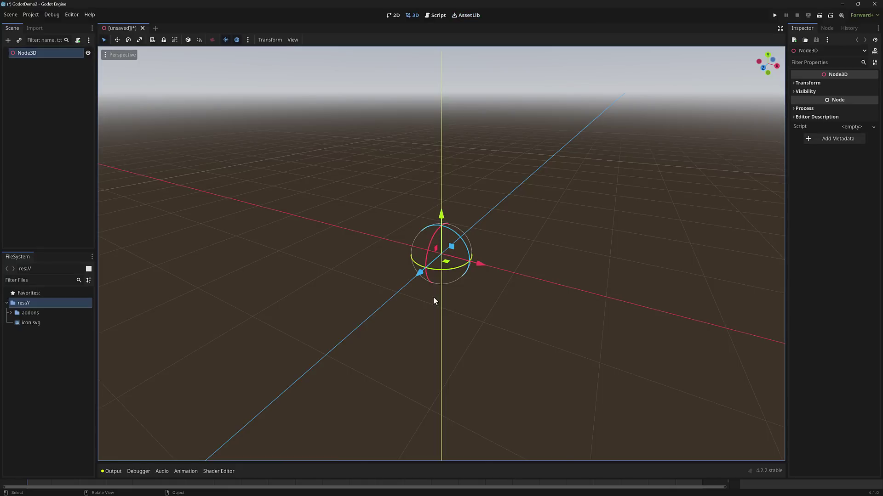
key("alt+Tab")
key("alt+Tab")
right_click(77, 359)
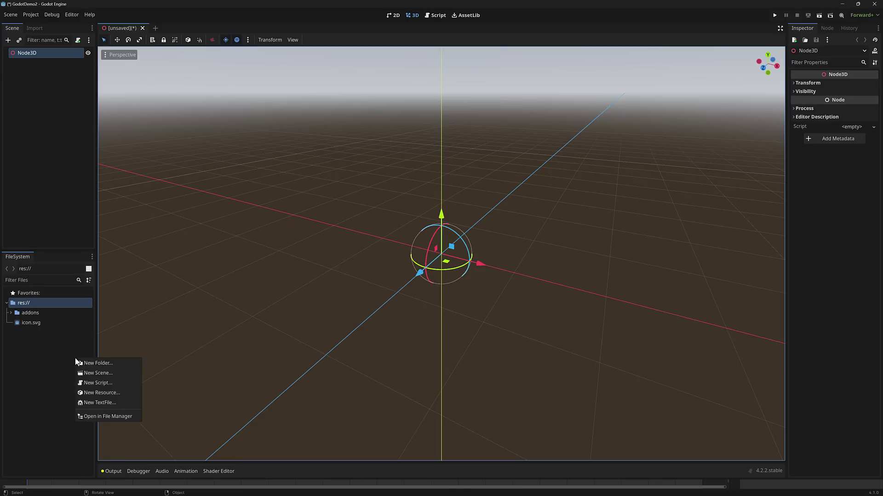
left_click(106, 416)
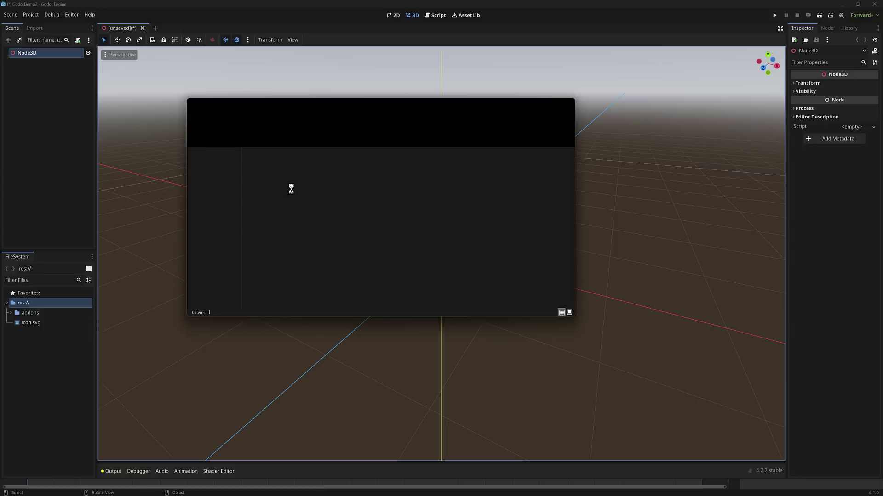
left_click(433, 120)
key("ctrl+c")
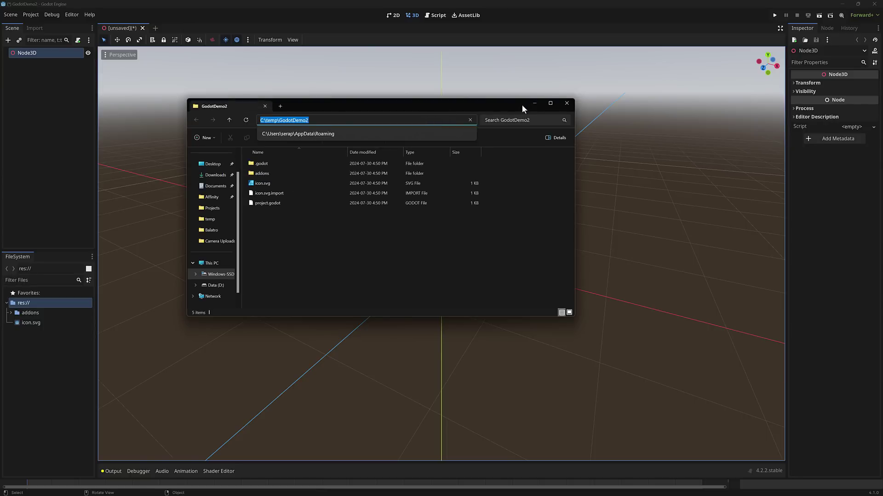
left_click(562, 104)
key("alt+Tab")
key("Tab")
key("Tab")
key("Tab")
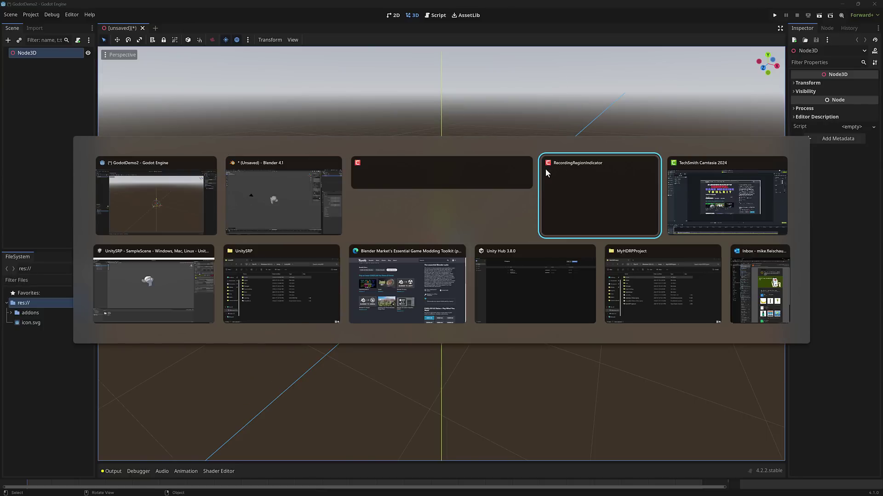
Step: Set the Godot Pipeline export path to the project folder plus \monkey.gltf and export Suzanne
left_click(272, 185)
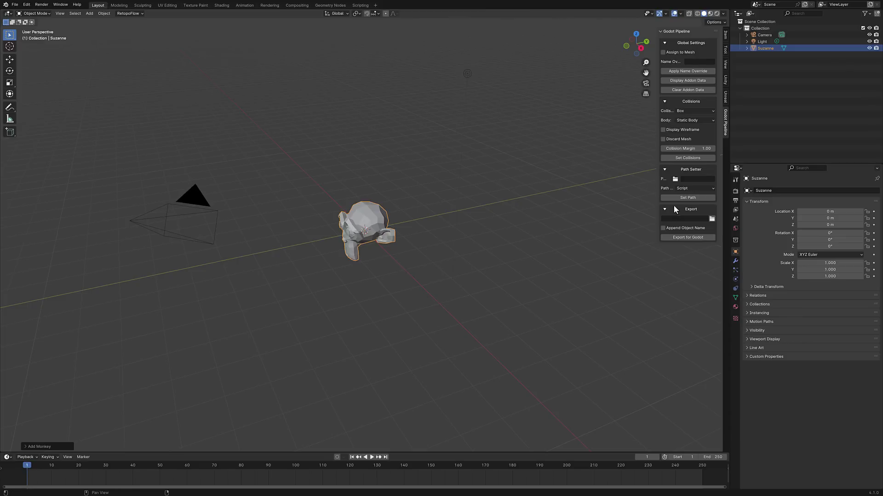
left_click(690, 219)
key("ctrl+v")
type("\\monkey.gltf")
key("Return")
left_click(681, 238)
key("alt+Tab")
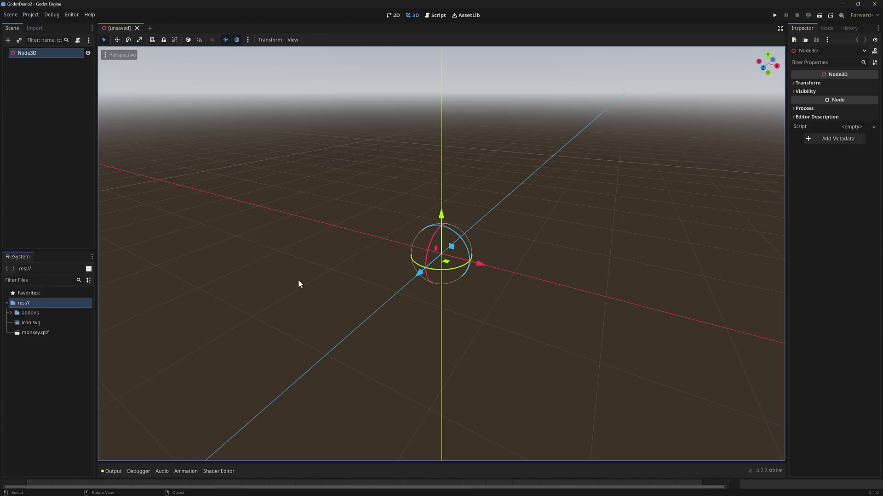
Step: Assign a blender_godot_pipeline script as monkey.gltf's import script and reimport it
left_click(23, 332)
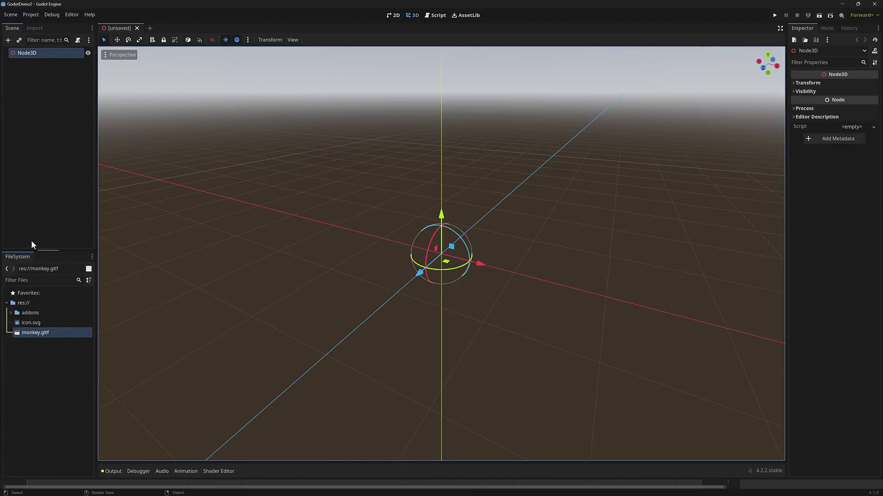
left_click(36, 28)
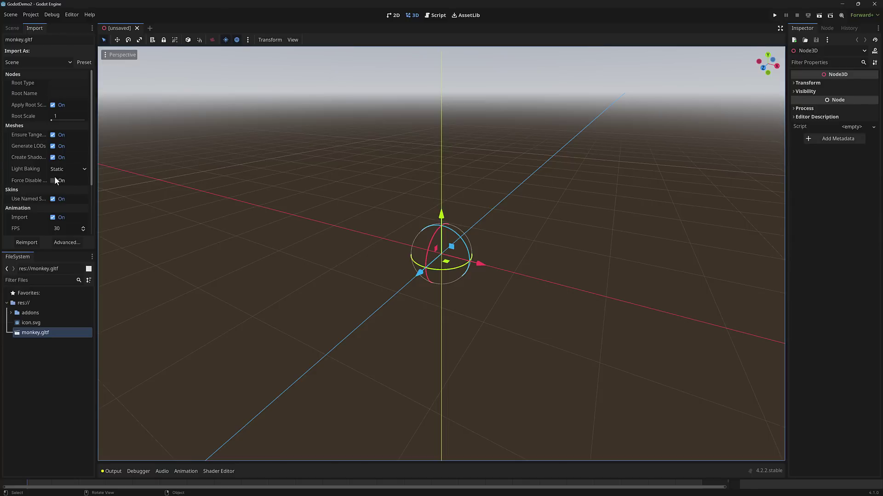
scroll(55, 177, "down", 3)
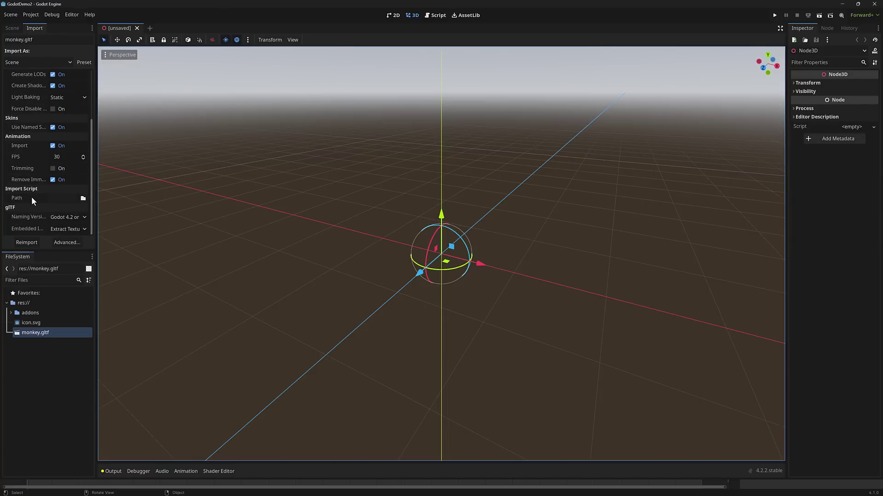
left_click(83, 199)
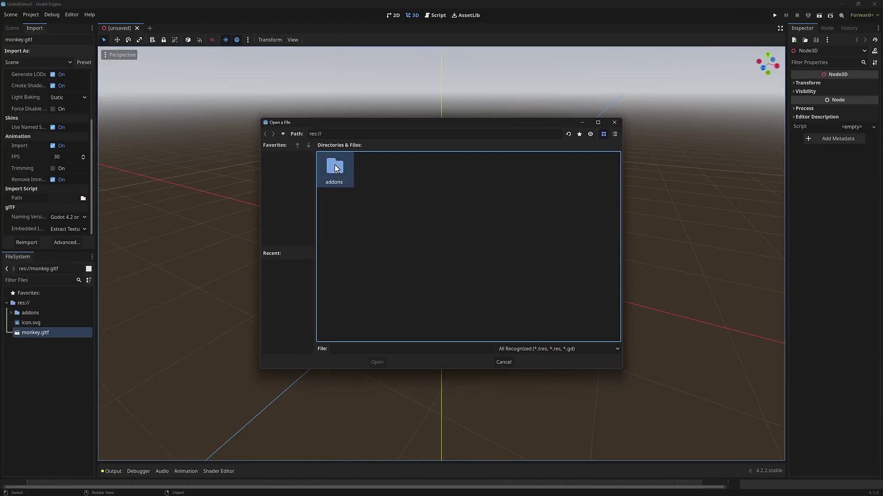
double_click(335, 167)
double_click(338, 164)
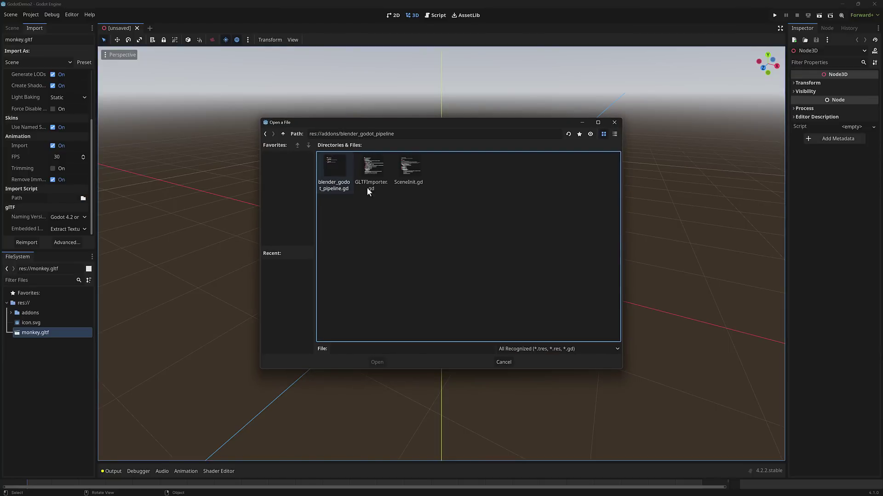
double_click(374, 171)
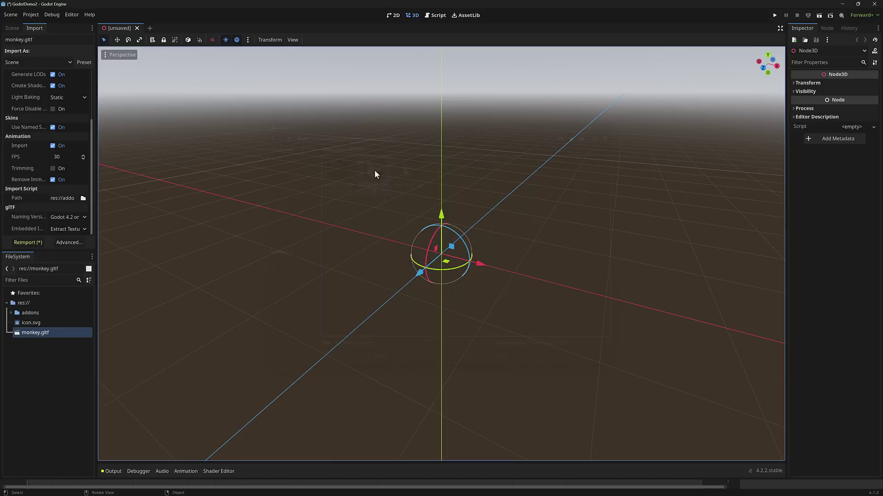
left_click(26, 241)
Step: Place monkey.gltf from FileSystem into the 3D scene, then return to Blender
left_click(15, 30)
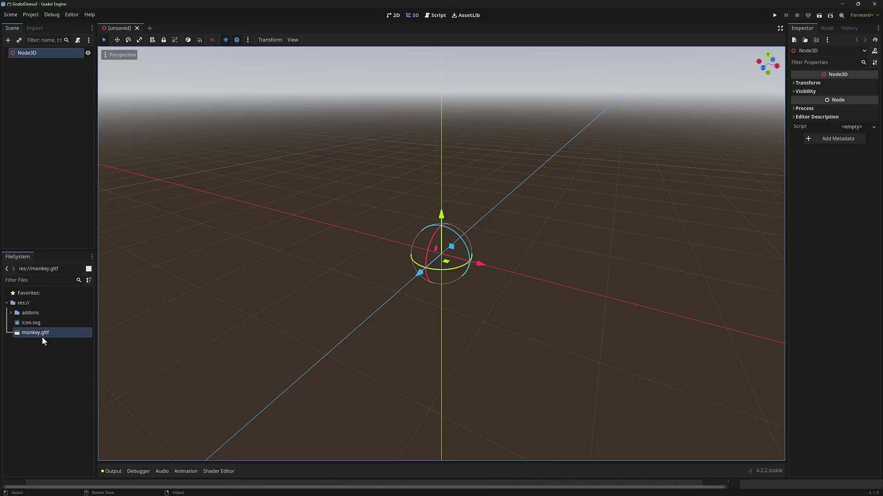
left_click_drag(39, 335, 473, 269)
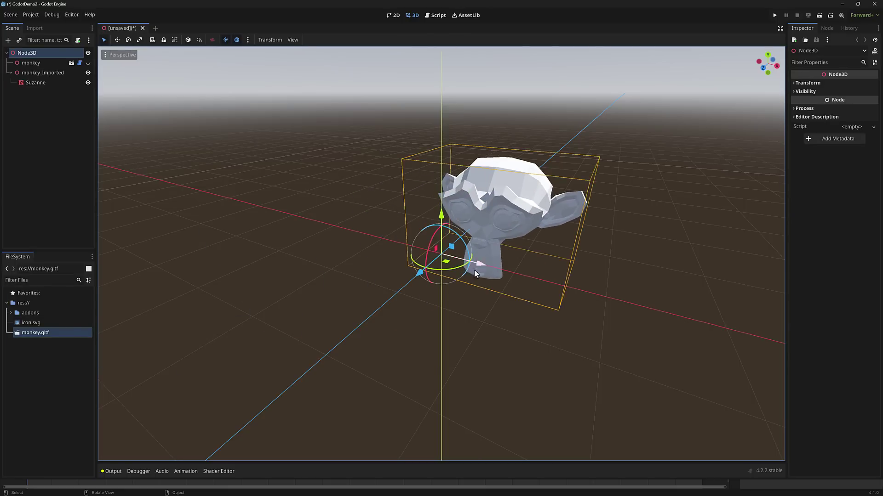
key("alt+Tab")
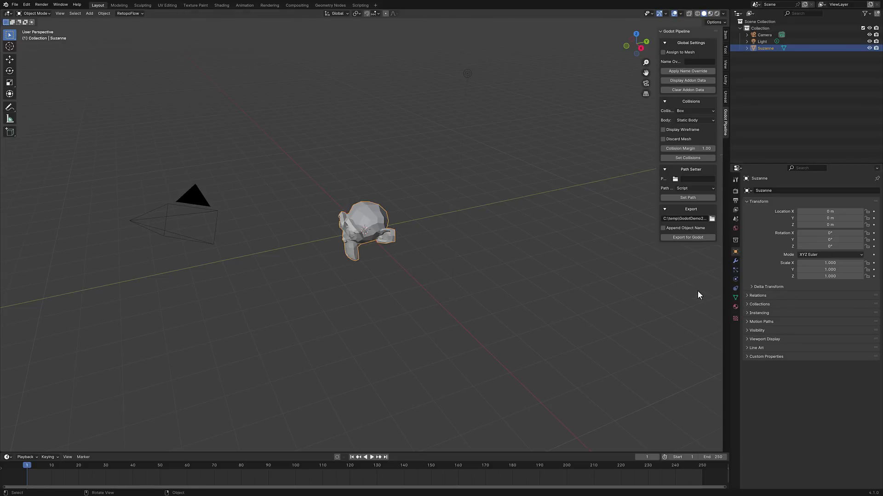
Step: Give Suzanne a new material with a blue base colour and preview it in Rendered shading
left_click(735, 306)
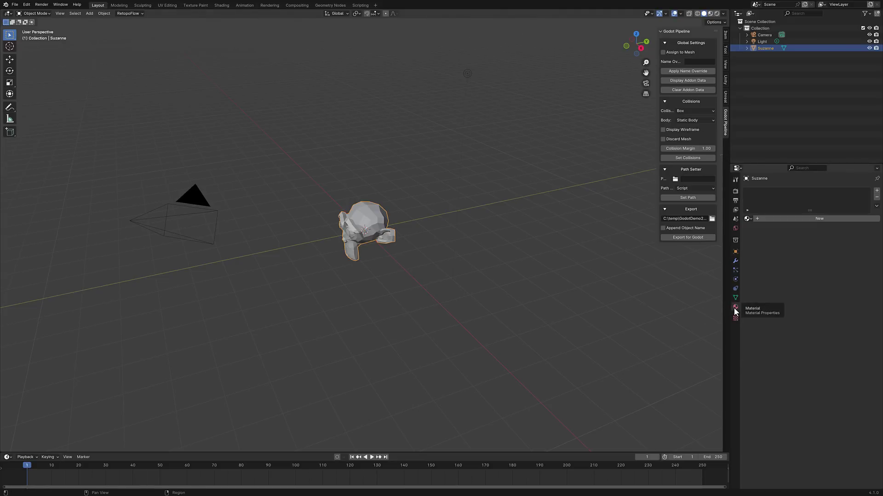
left_click(821, 219)
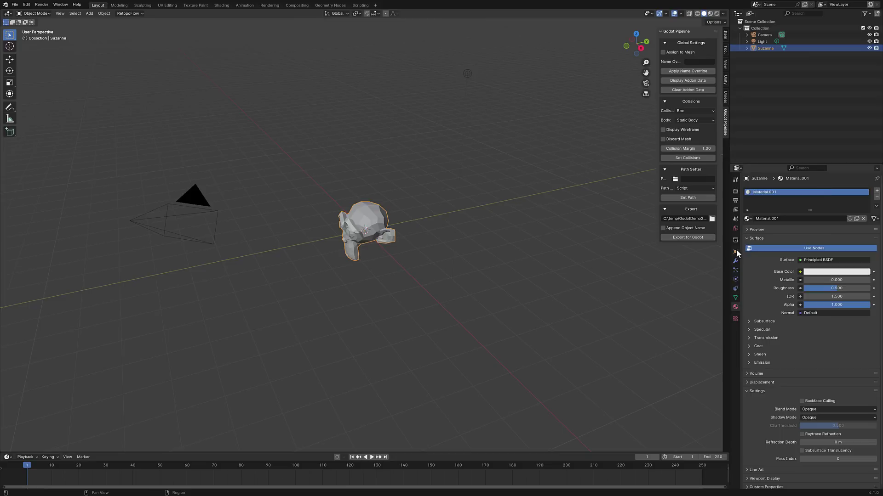
left_click(839, 276)
left_click_drag(823, 242, 848, 243)
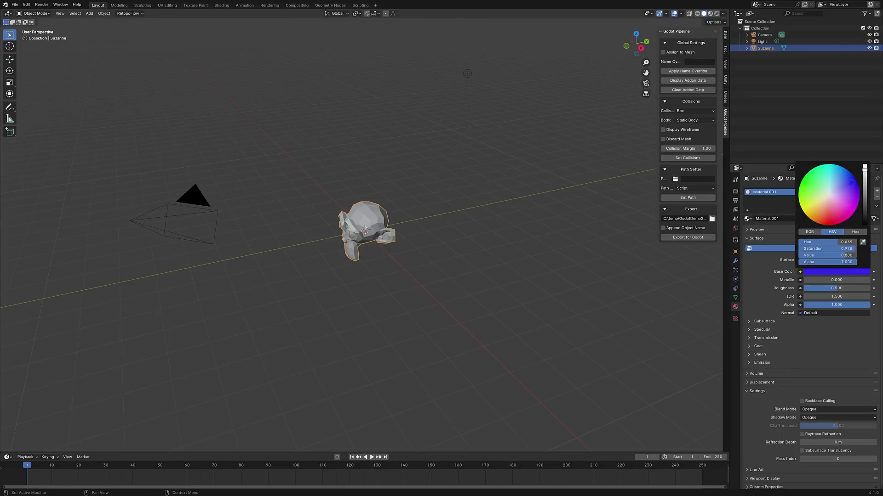
left_click(716, 14)
mouse_move(622, 48)
left_mouse_down()
mouse_move(456, 191)
mouse_move(454, 206)
mouse_move(478, 216)
left_mouse_up()
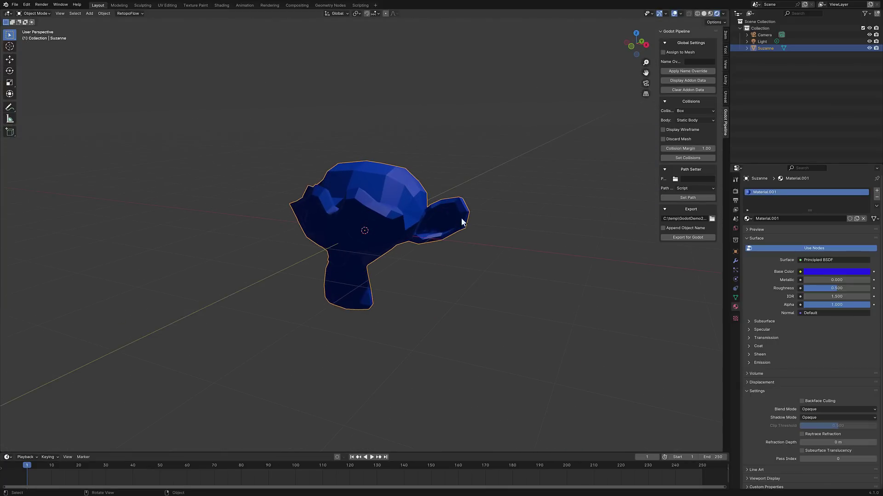
key("alt+Tab")
key("alt+Tab")
key("alt+Tab")
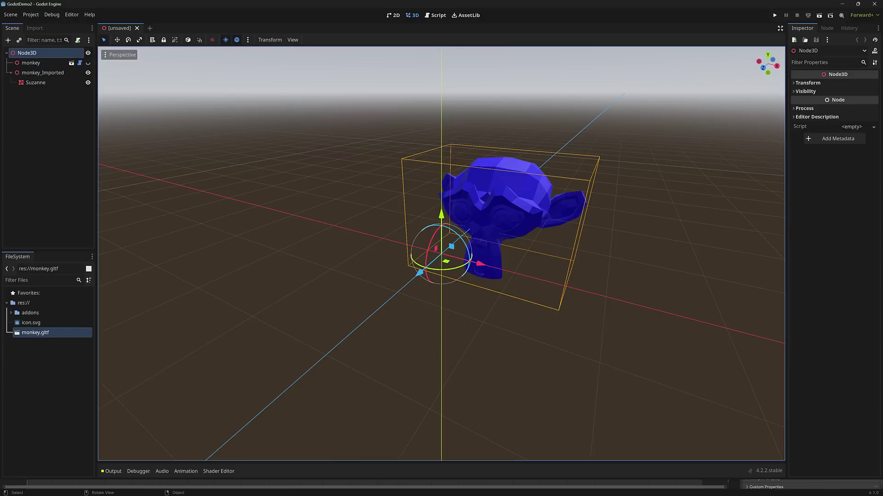
Step: Inspect the monkey_Imported node in the Scene tree, then return to Blender
left_click(34, 73)
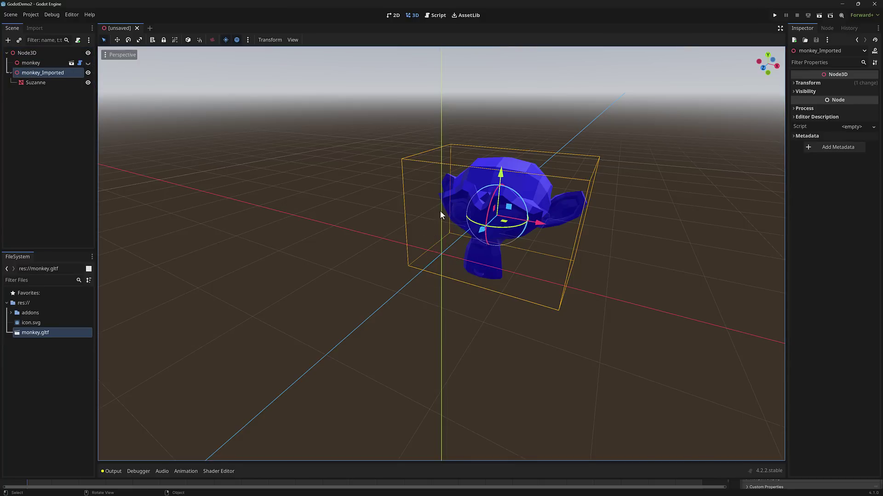
key("alt+Tab")
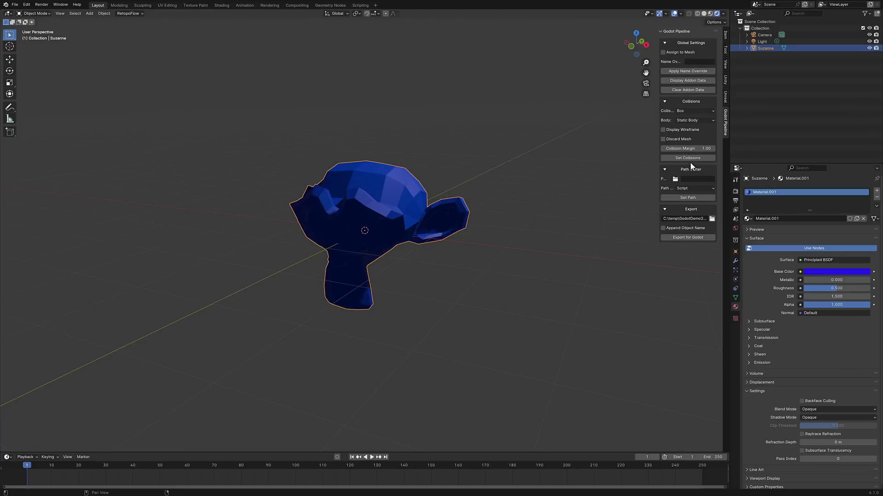
Step: Review the Path Setter types, then re-export Suzanne to Godot to check its StaticBody3D collision
left_click(696, 188)
left_click(686, 238)
key("alt+Tab")
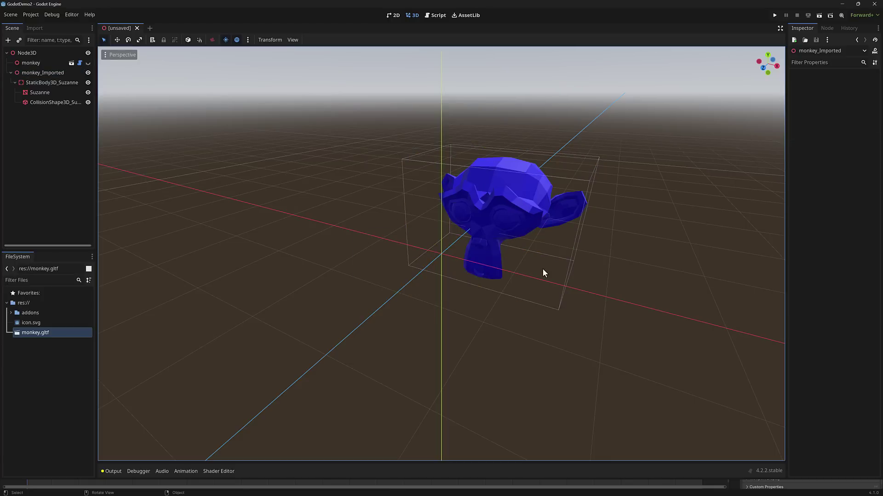
Step: Set Suzanne's Godot Pipeline collision to Trimesh with a Rigid Body
key("alt+Tab")
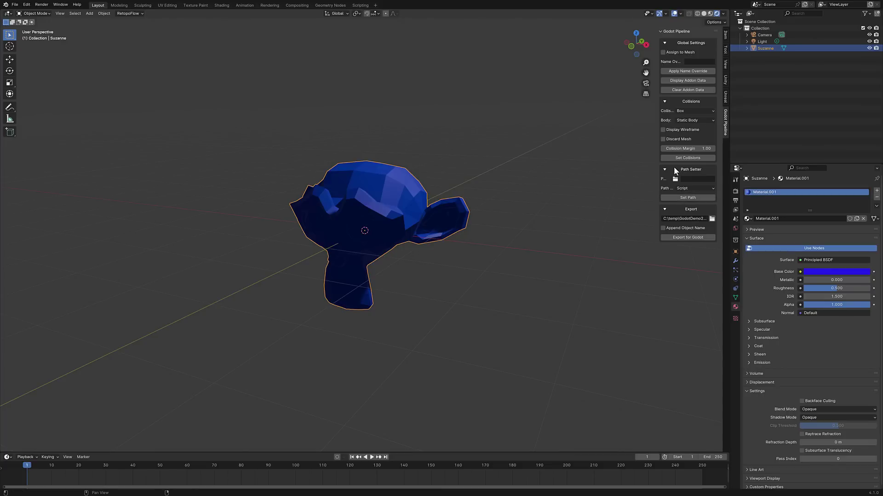
left_click(683, 111)
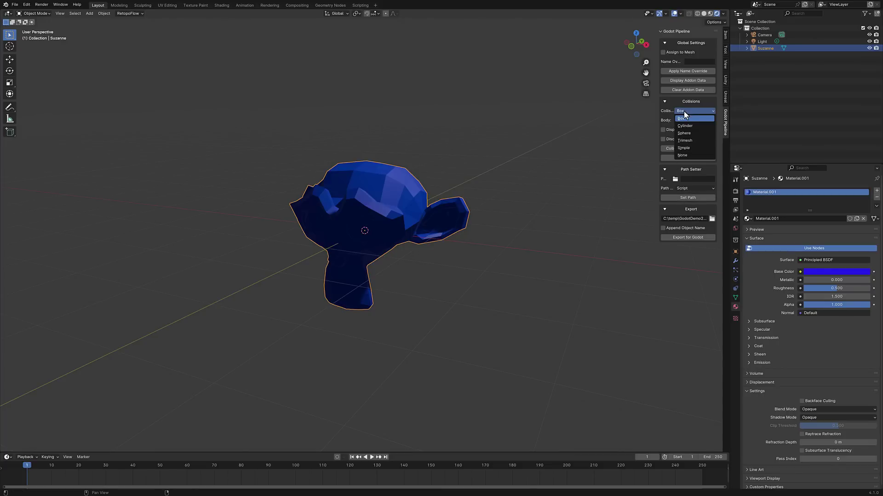
left_click(687, 141)
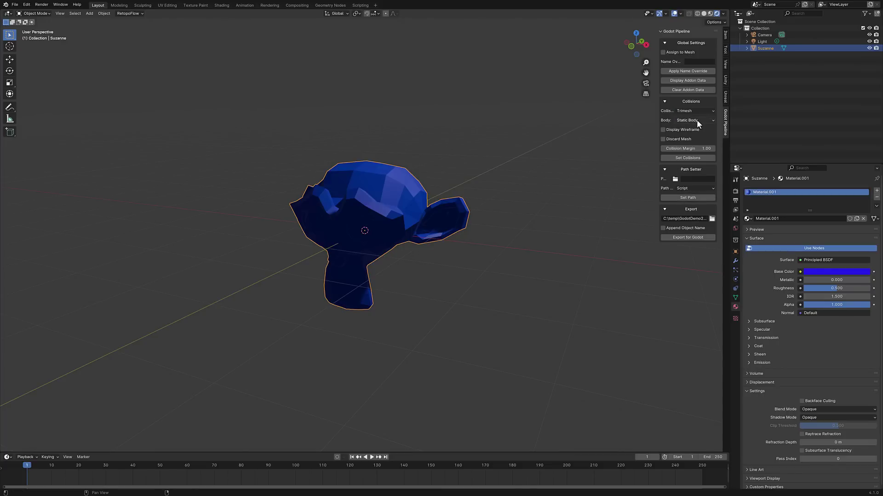
left_click(697, 119)
left_click(688, 131)
key("alt+Tab")
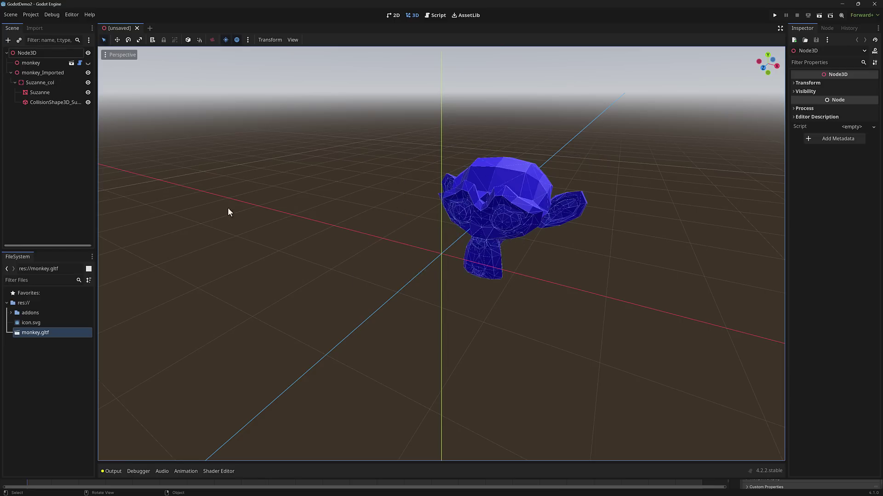
Step: Toggle the visibility of Suzanne_col and its CollisionShape3D to check the trimesh wireframe
left_click(88, 82)
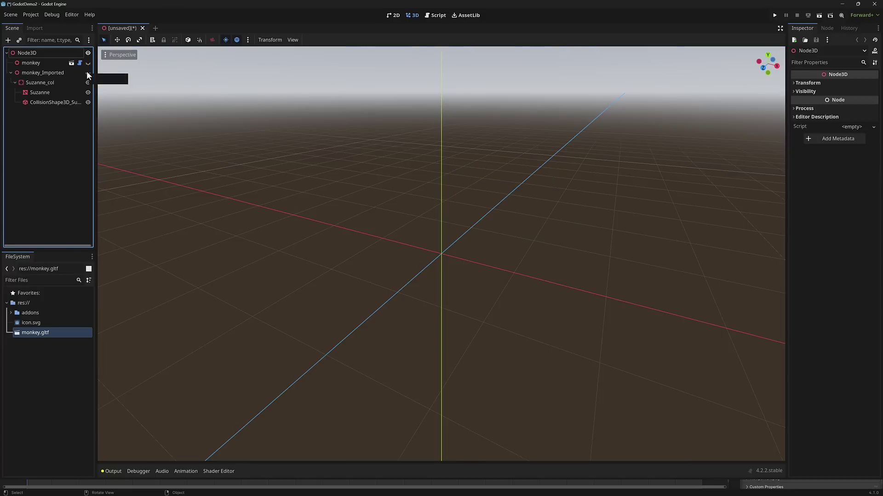
left_click(88, 81)
left_click(87, 83)
left_click(87, 83)
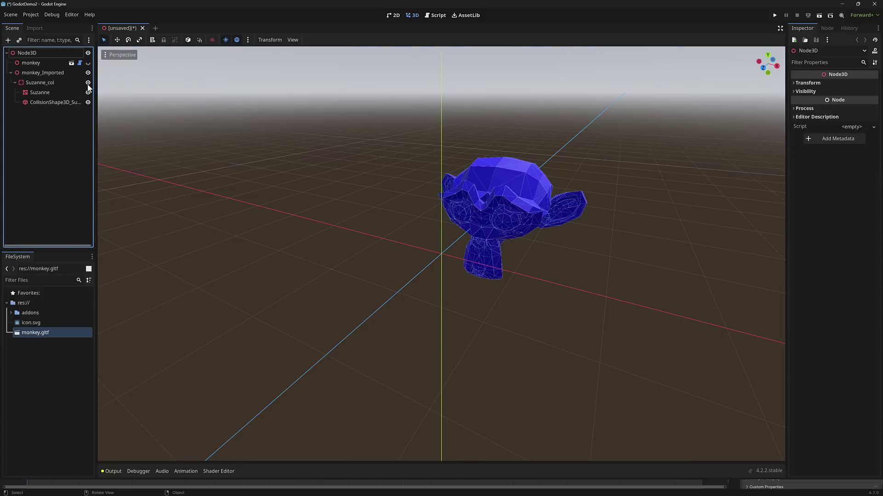
left_click(88, 102)
left_click(87, 102)
left_click(87, 102)
left_click(87, 102)
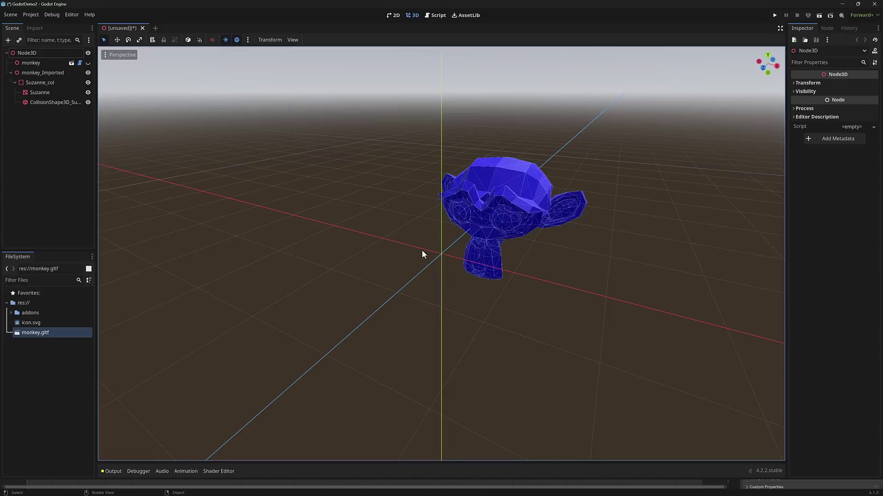
key("alt+Tab")
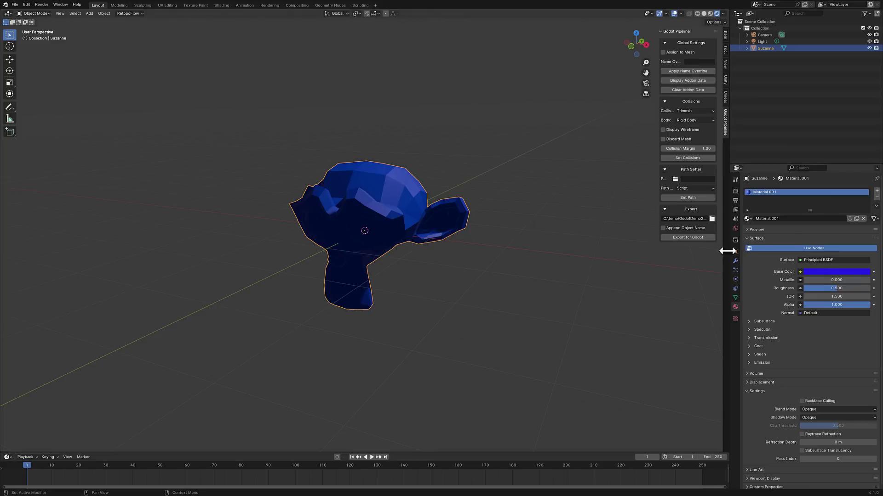
Step: Change Suzanne's base colour to red, re-export, and check the red monkey in Godot
left_click(849, 272)
left_click(841, 272)
left_click(871, 207)
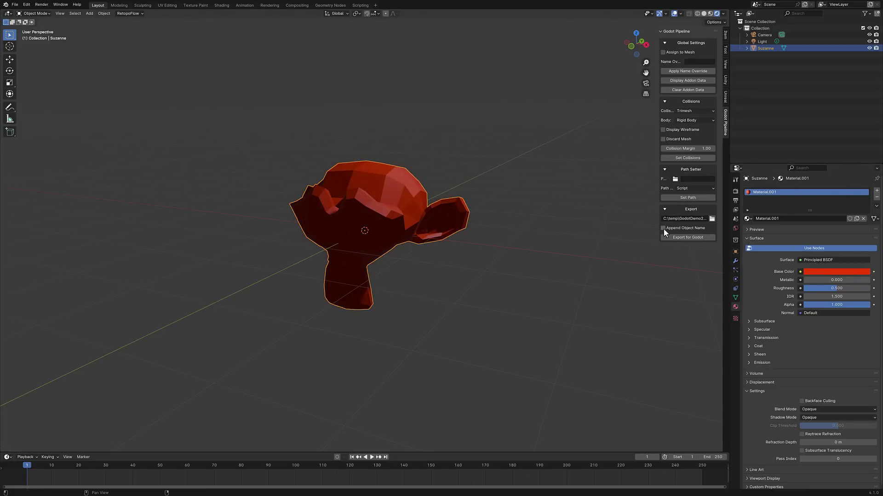
left_click(682, 237)
key("alt+Tab")
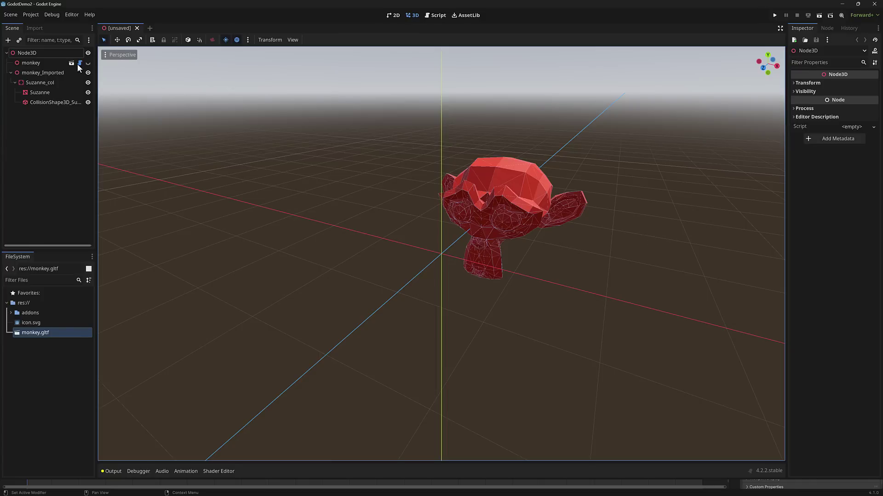
left_click(28, 64)
key("alt+Tab")
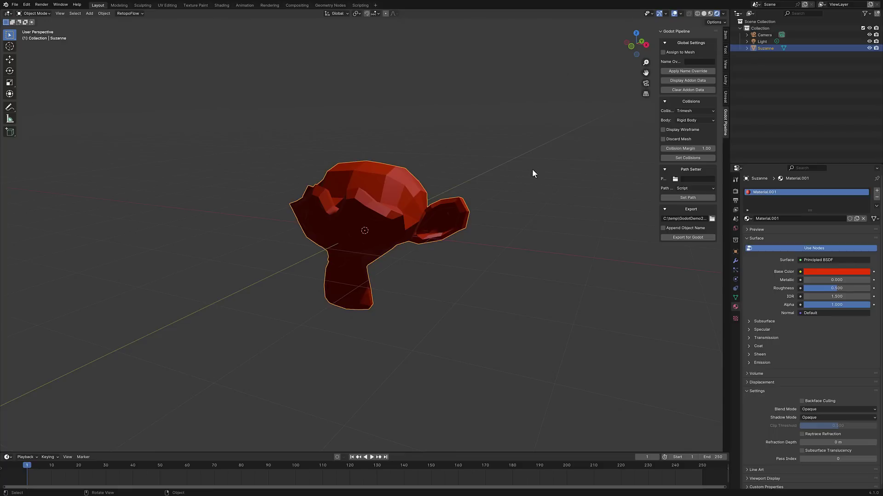
left_click(682, 82)
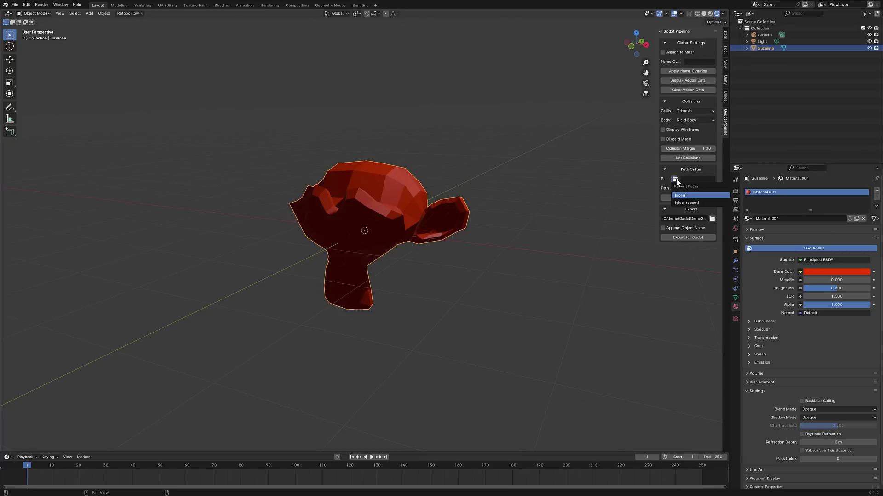
left_click(689, 188)
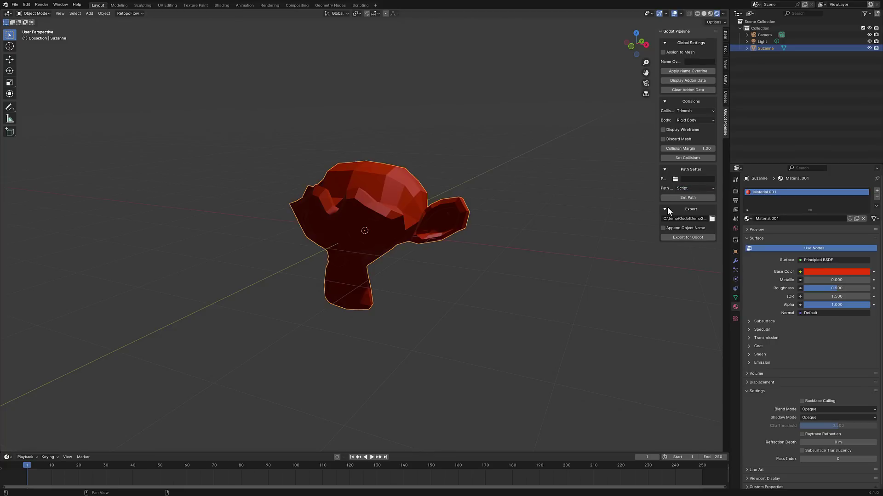
key("alt+Tab")
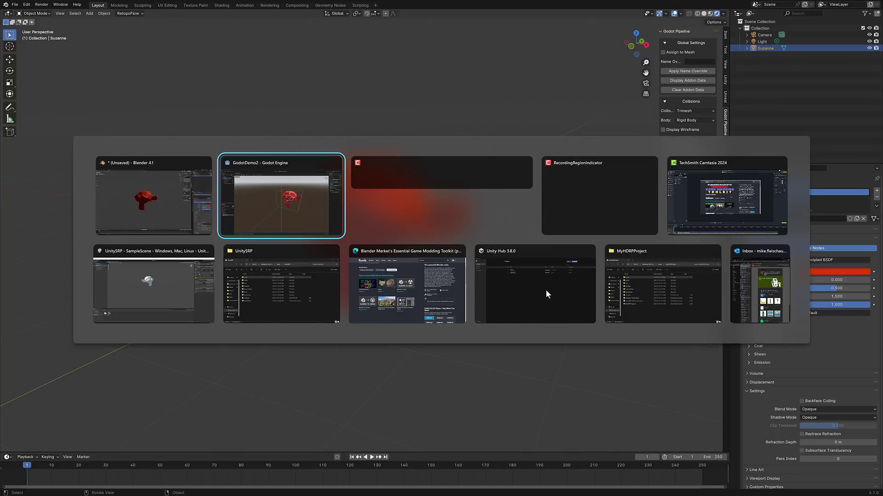
Step: Review the Humble Bundle 6 Item Bundle listing the Blender To Godot 4 Pipeline Addon, then return to Blender
left_click(398, 314)
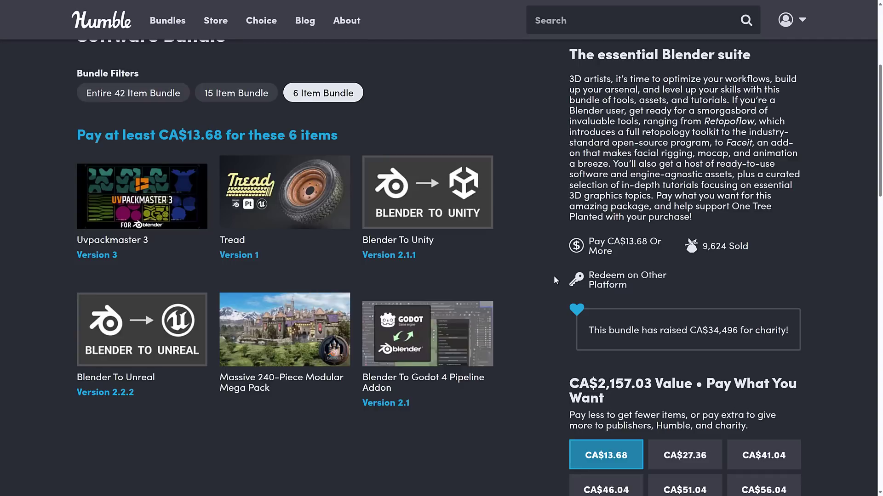
key("alt+Tab")
key("Escape")
key("alt+Tab")
key("alt+Tab")
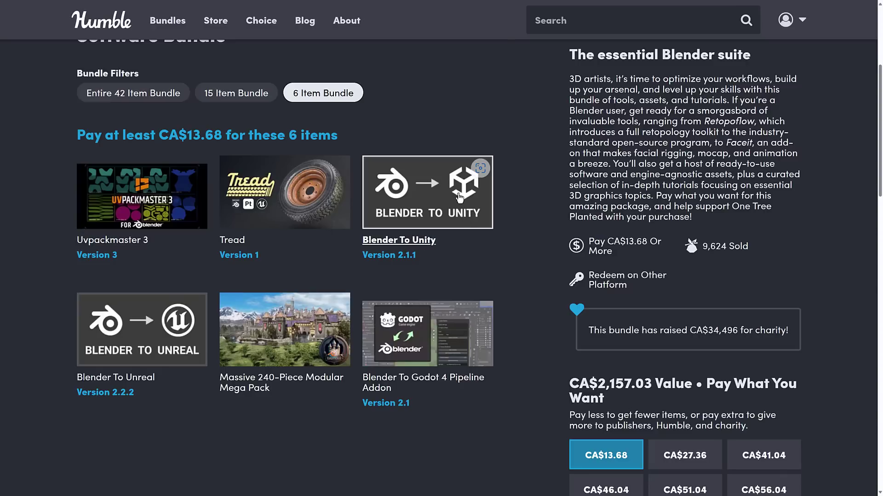
Step: Make Suzanne's Material.001 base colour green and check that the monkey turns green in Godot
left_click(819, 272)
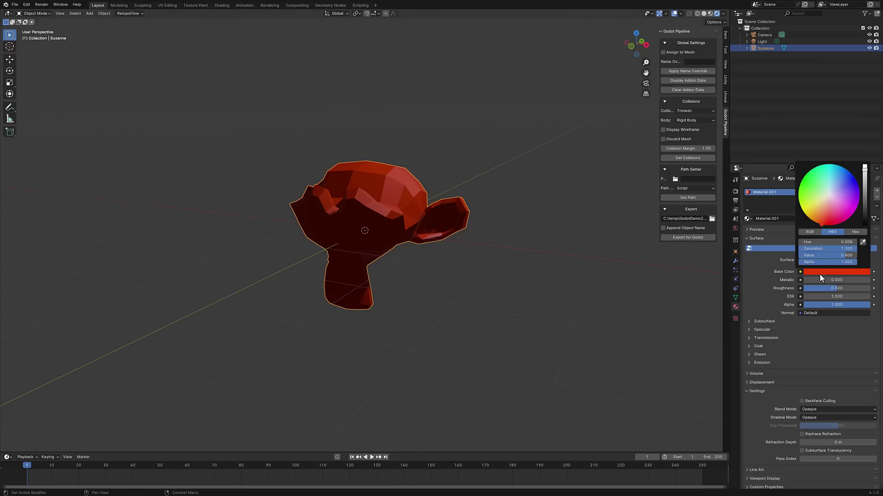
left_click_drag(827, 216, 808, 174)
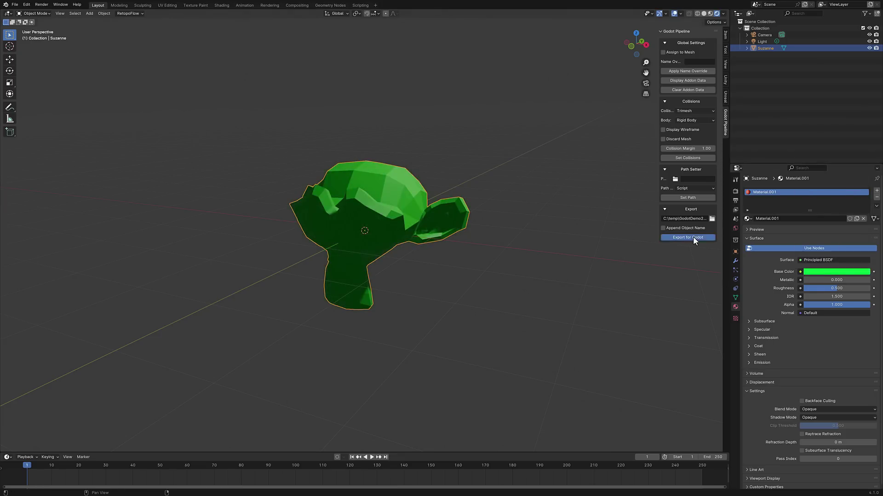
key("alt+Tab")
left_click(457, 212)
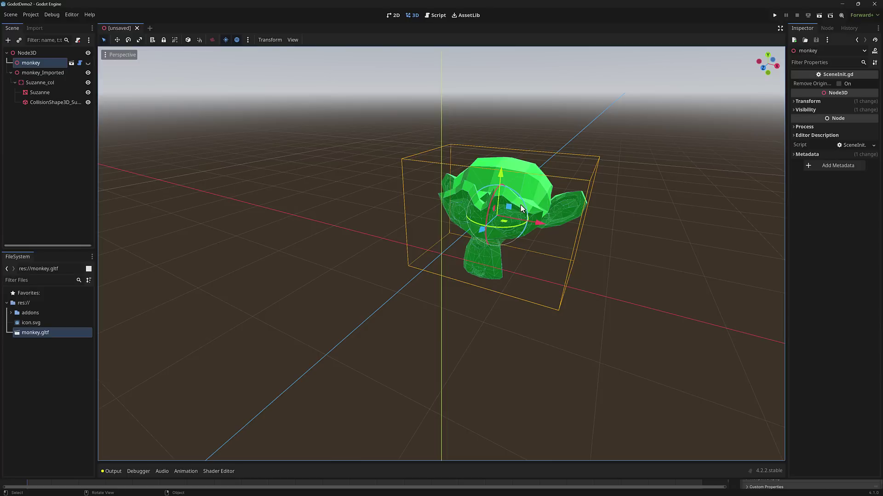
key("alt+Tab")
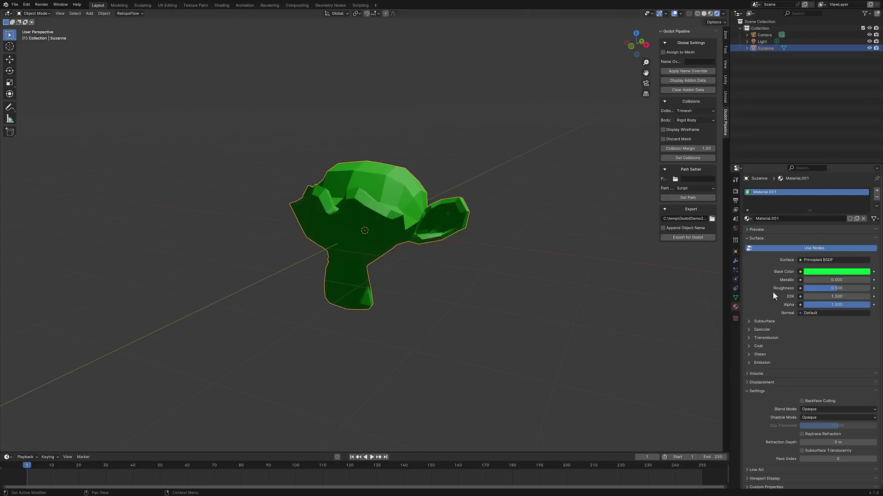
key("alt+Tab")
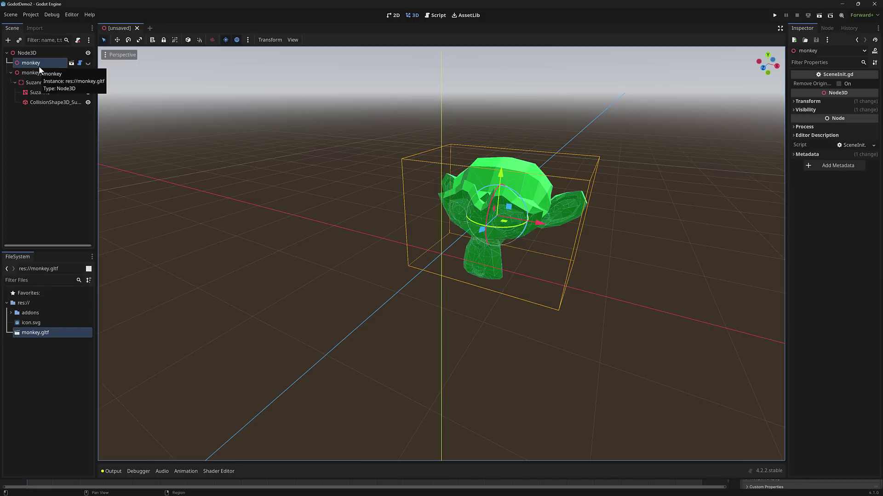
Step: Toggle Generate LODs in monkey.gltf's import settings, then bring up the pipeline video in the browser
left_click(35, 28)
scroll(45, 145, "up", 3)
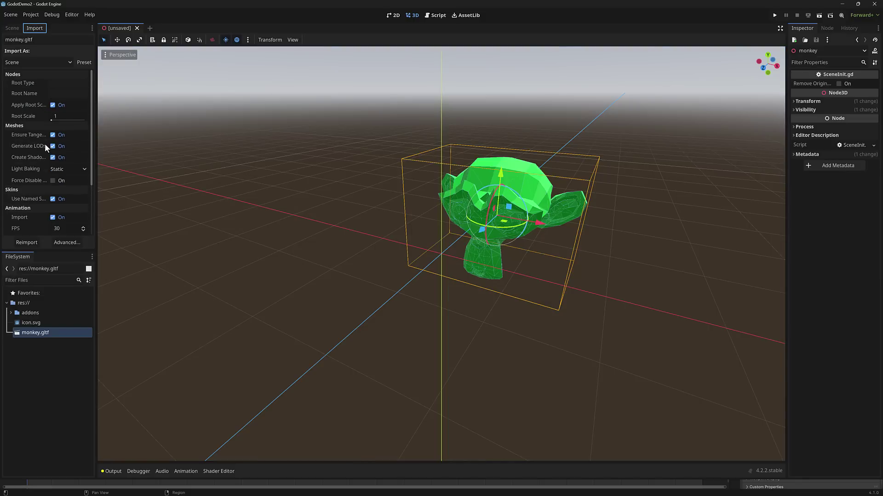
scroll(27, 135, "down", 1)
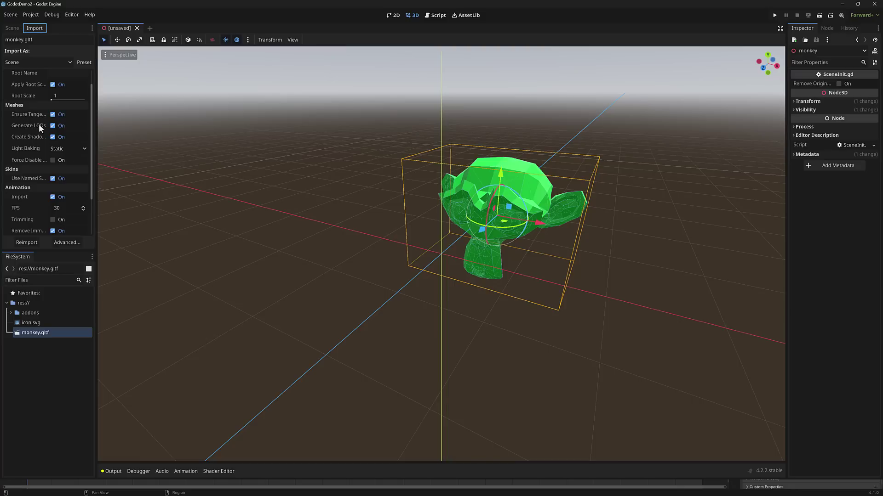
left_click(53, 126)
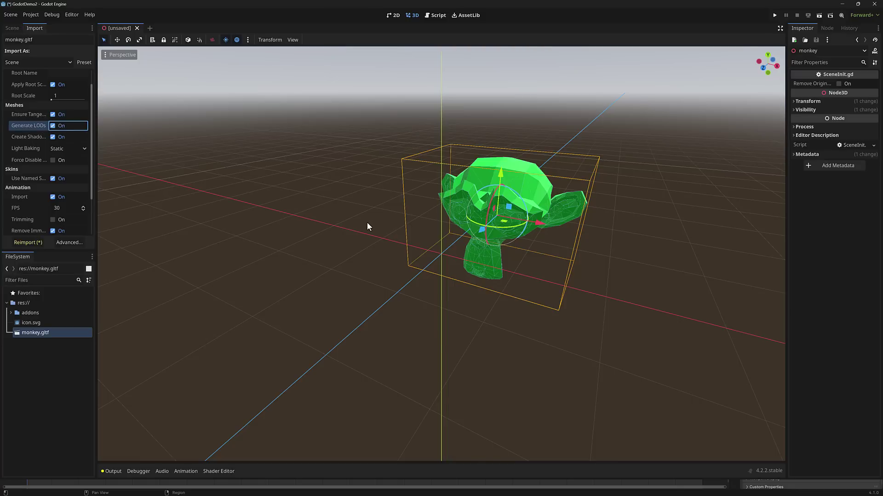
key("alt+Tab")
left_click(402, 210)
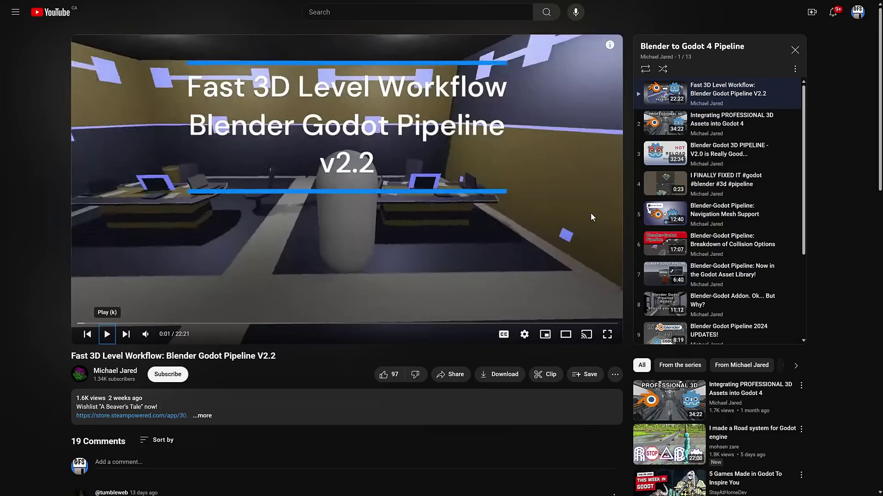
Step: Reload the pipeline video and expand the creator's reply under the Humble Bundle comment
scroll(702, 97, "down", 3)
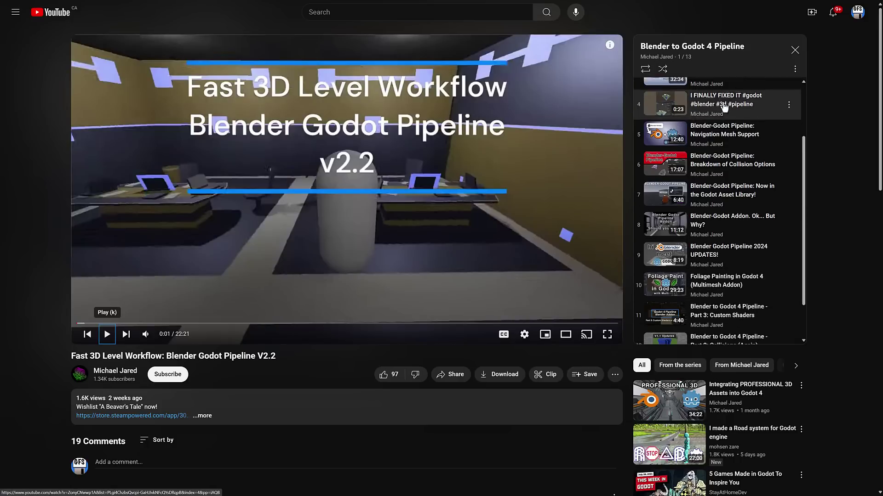
scroll(735, 328, "up", 3)
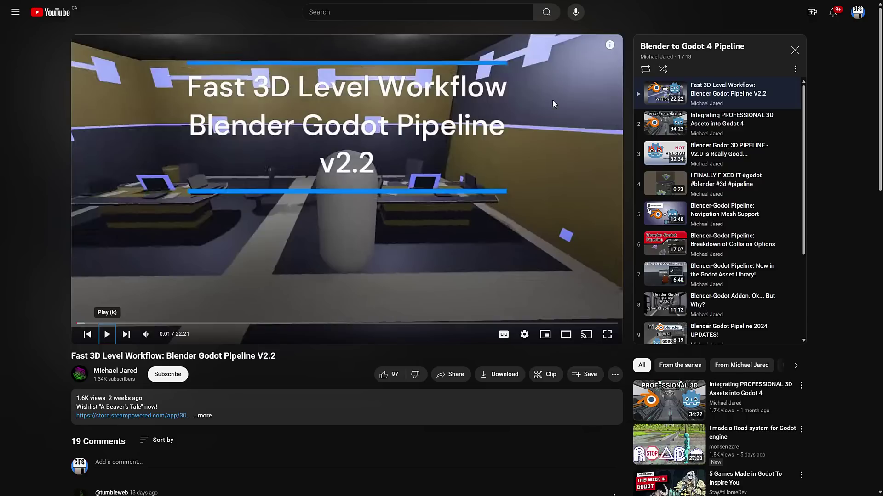
scroll(393, 277, "down", 6)
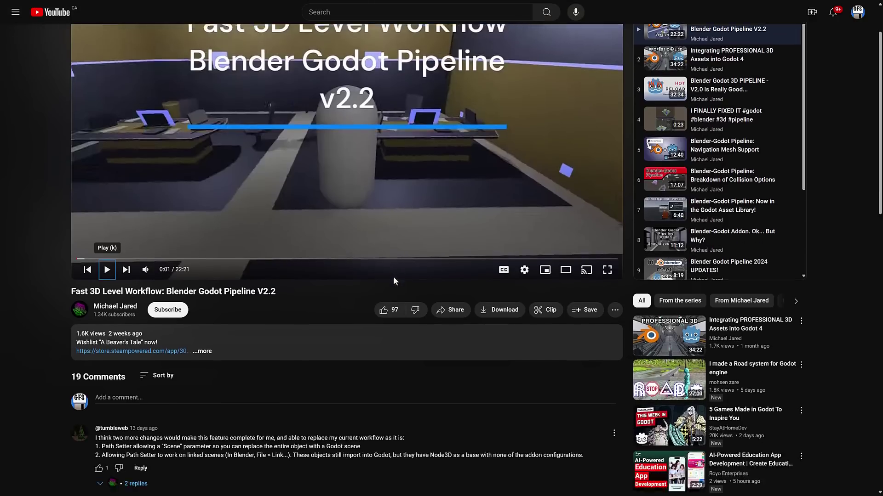
scroll(393, 276, "down", 3)
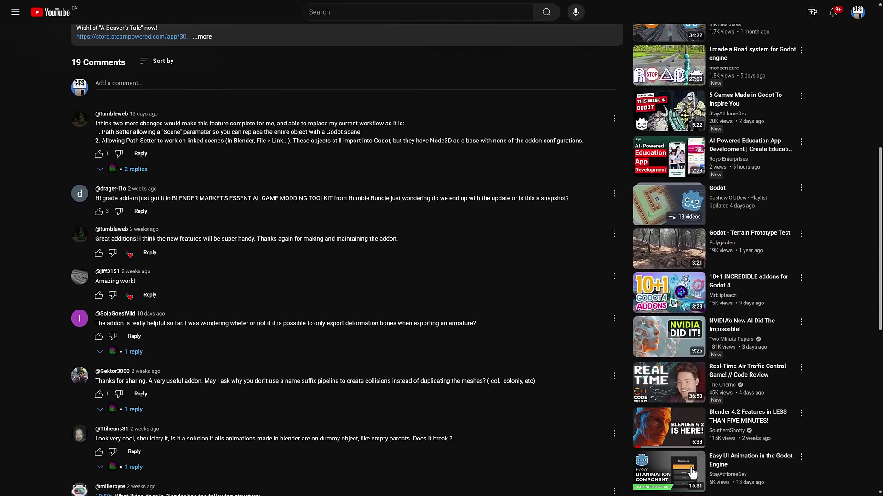
key("F5")
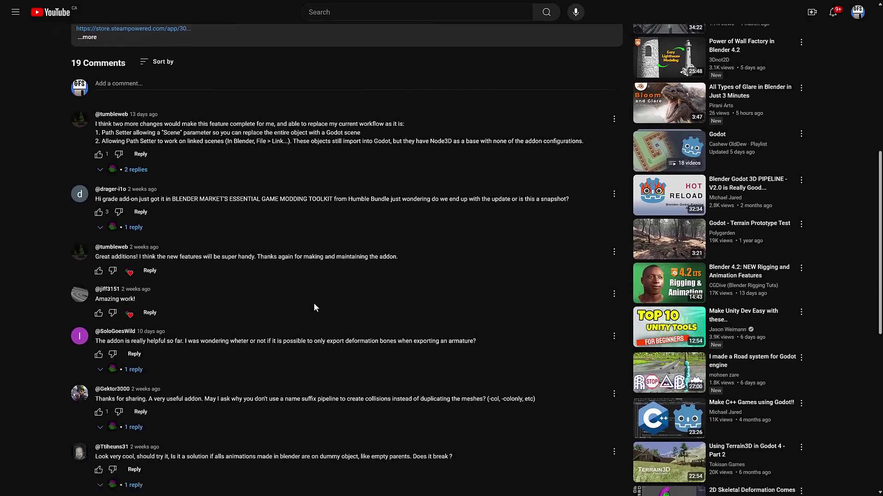
scroll(314, 304, "down", 2)
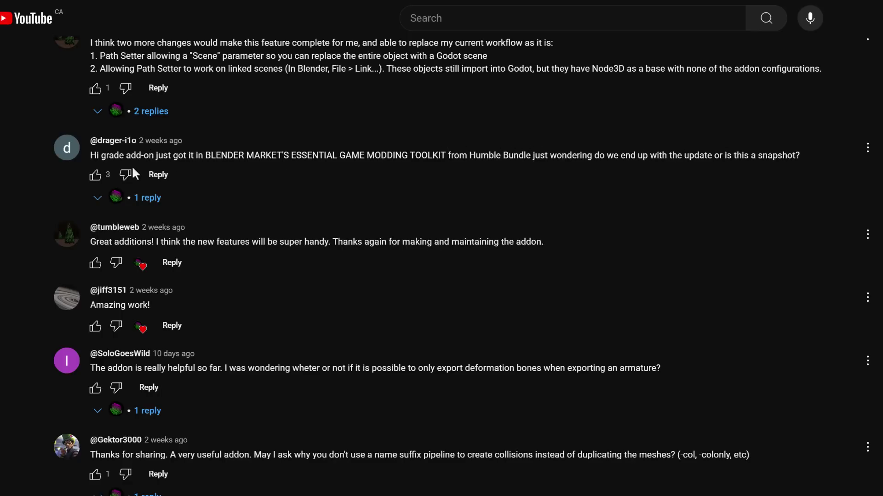
left_click(148, 198)
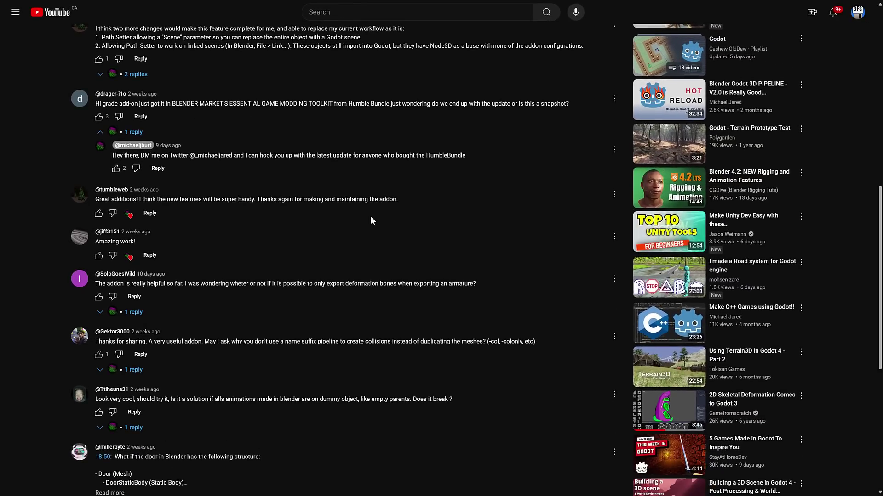
scroll(371, 216, "up", 7)
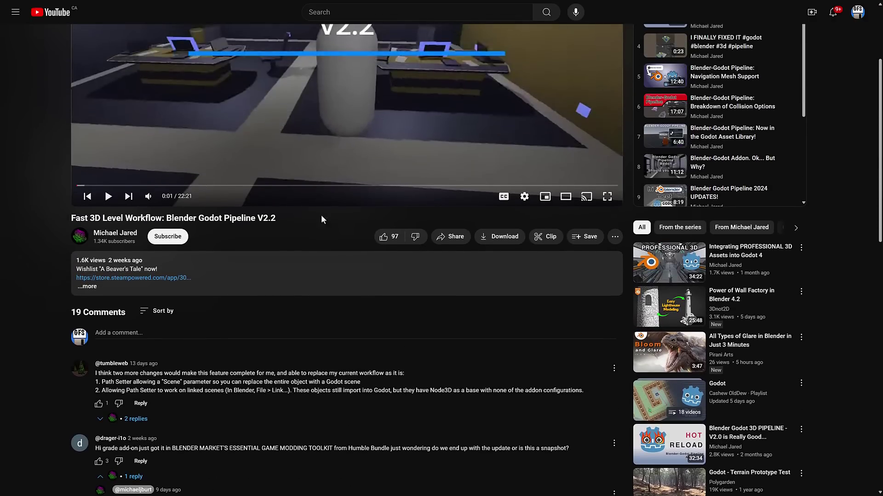
Step: Browse the video creator's channel page, scrolling through its Videos and Shorts
left_click(116, 234)
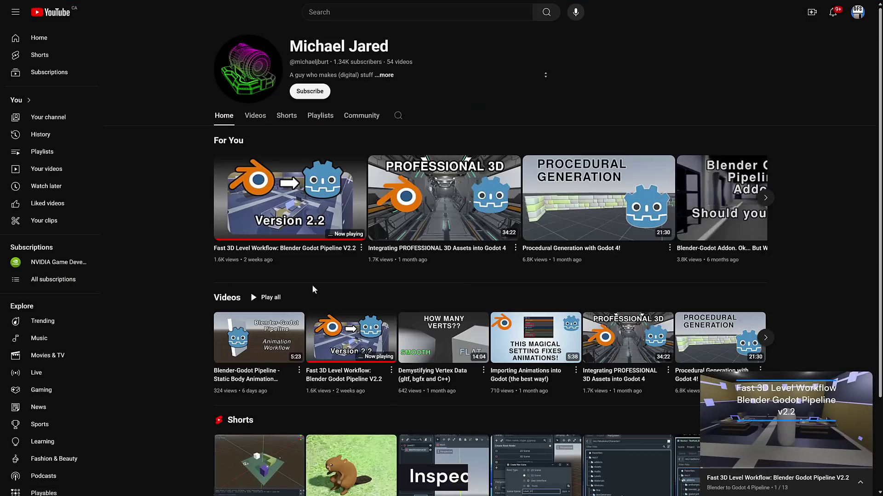
scroll(314, 289, "down", 2)
scroll(642, 225, "down", 1)
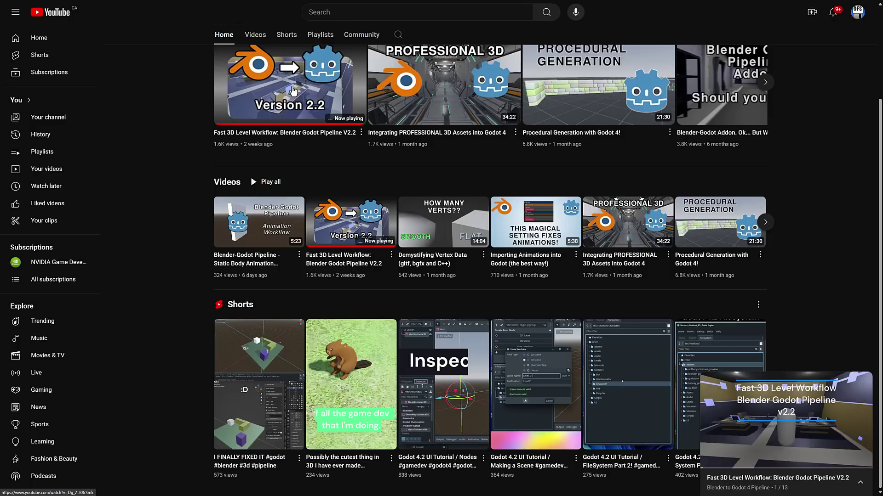
scroll(379, 152, "up", 3)
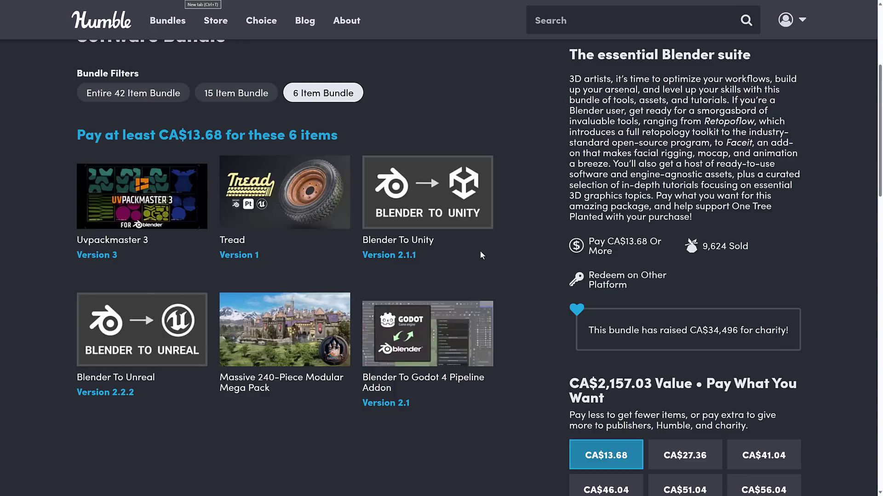
Step: Show the entire 42 Item Bundle and scroll through its items down to the Blender To Godot 4 Pipeline Addon
left_click(136, 94)
scroll(428, 216, "up", 4)
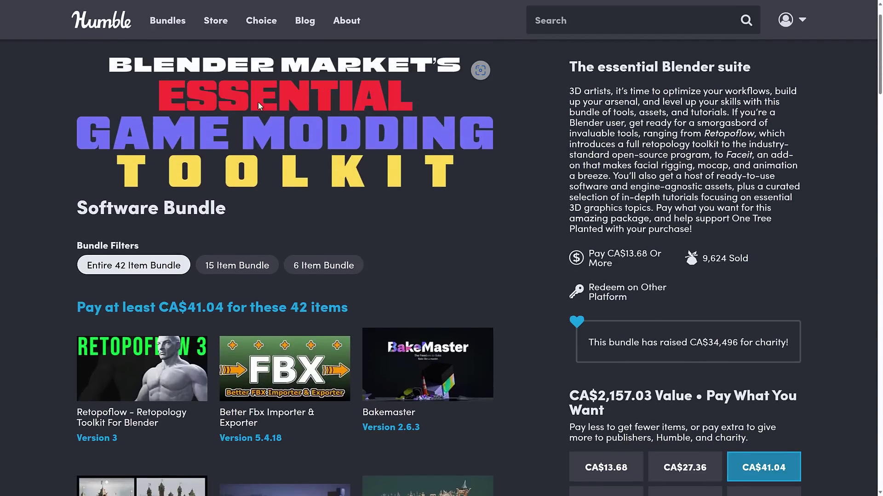
scroll(493, 225, "down", 3)
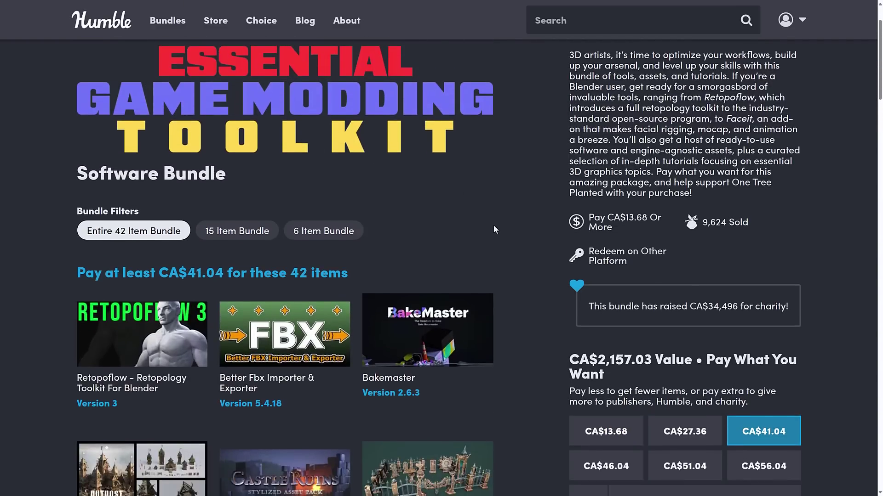
scroll(493, 228, "down", 1)
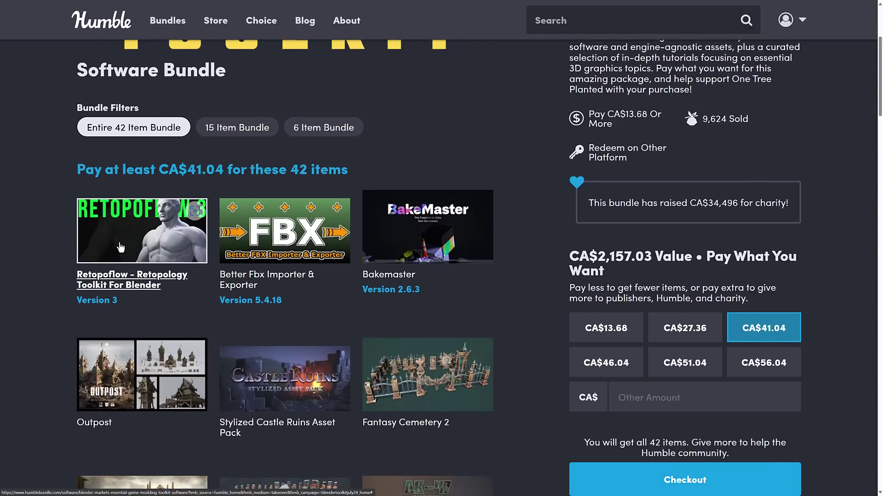
scroll(213, 226, "down", 10)
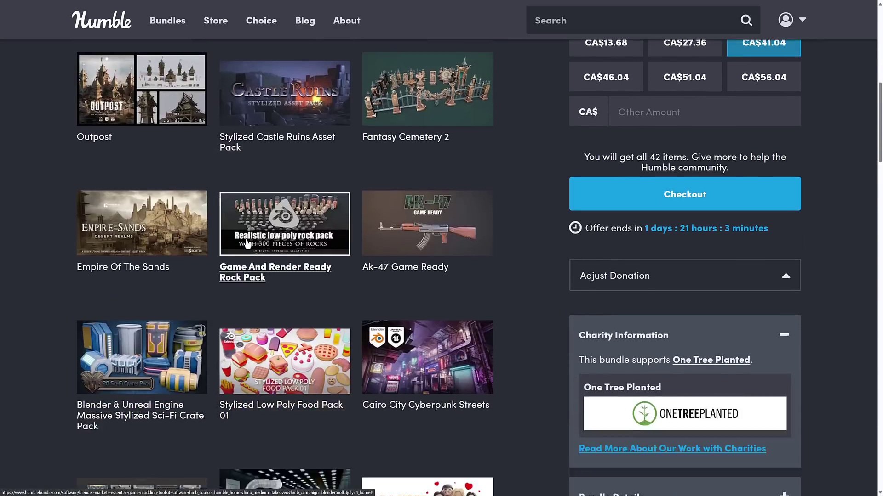
scroll(250, 243, "down", 20)
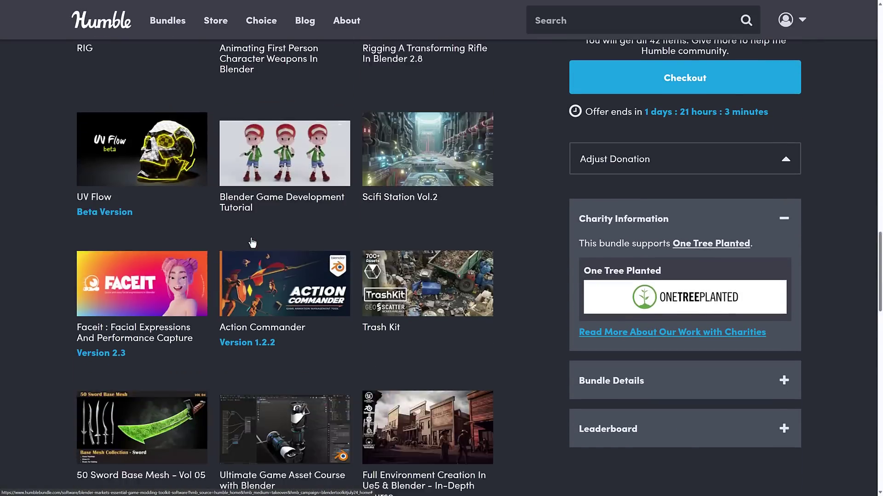
scroll(252, 243, "down", 6)
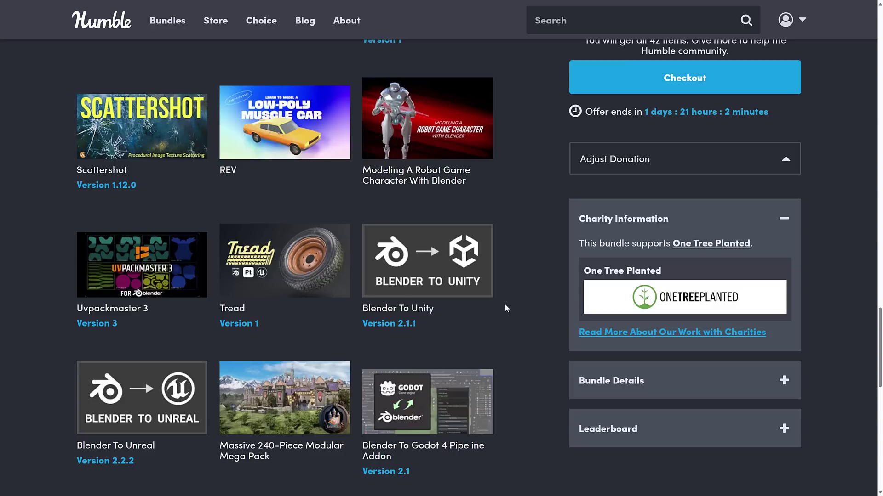
scroll(504, 308, "up", 6)
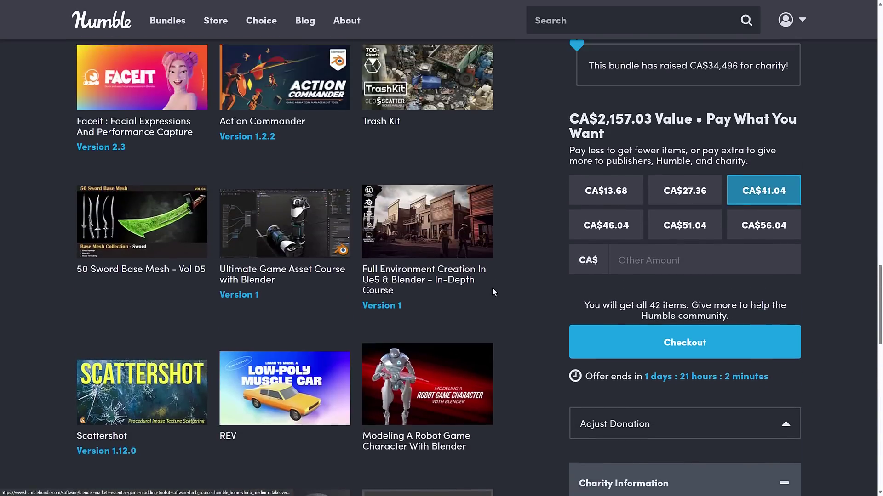
scroll(492, 288, "up", 13)
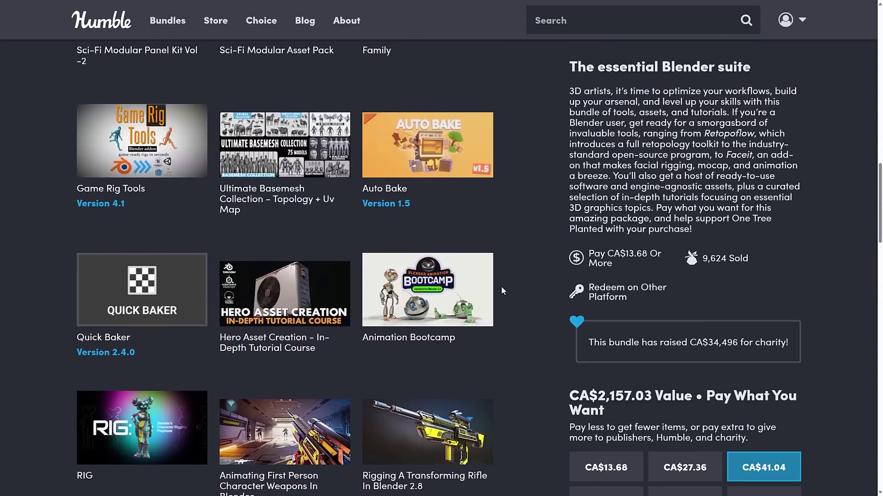
scroll(501, 287, "up", 9)
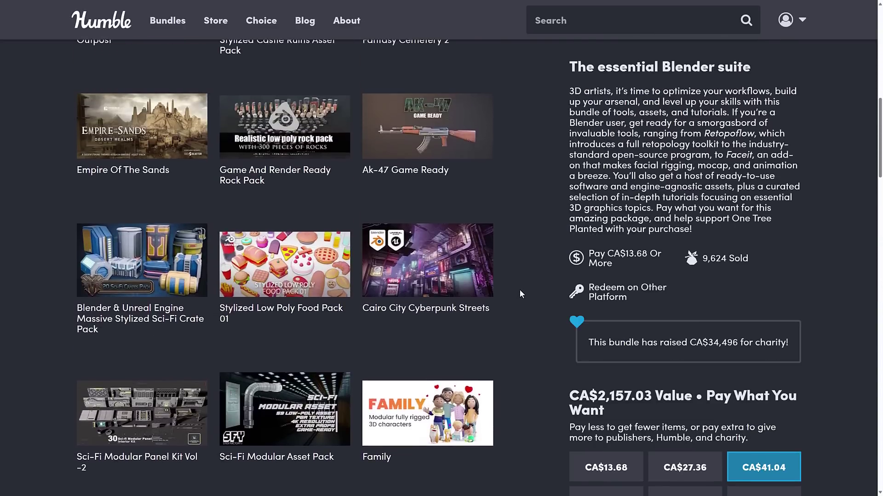
scroll(537, 294, "up", 9)
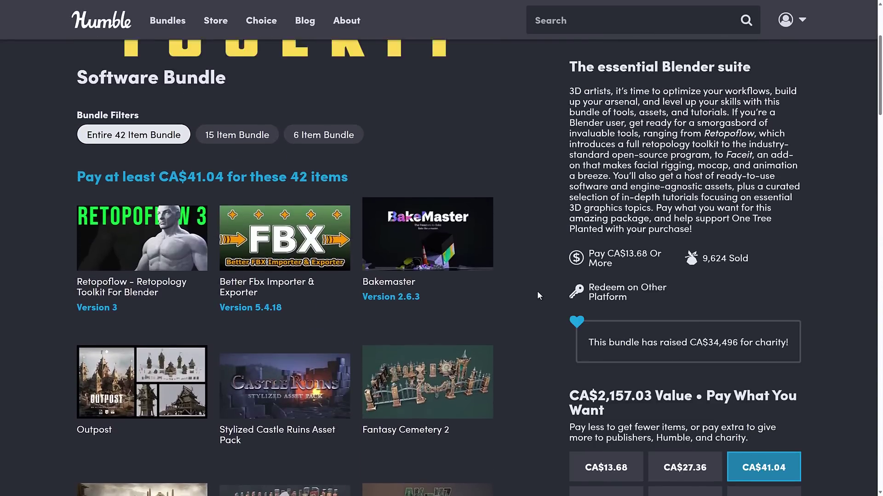
scroll(538, 294, "up", 3)
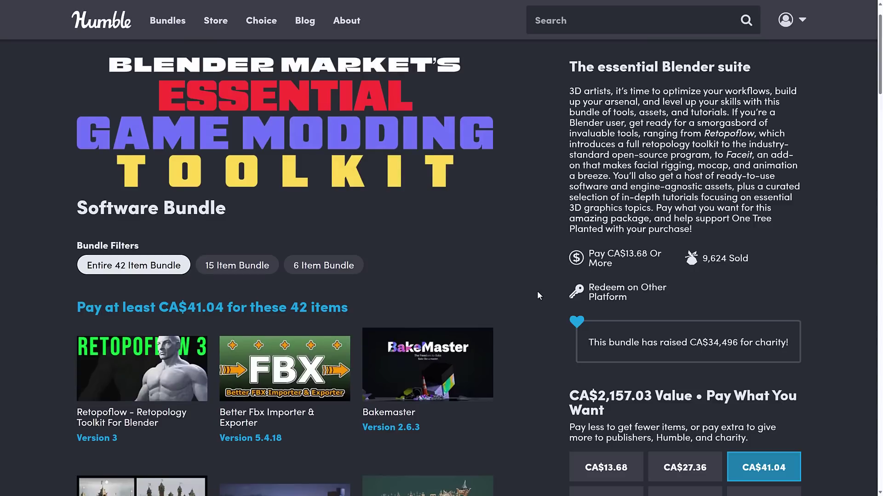